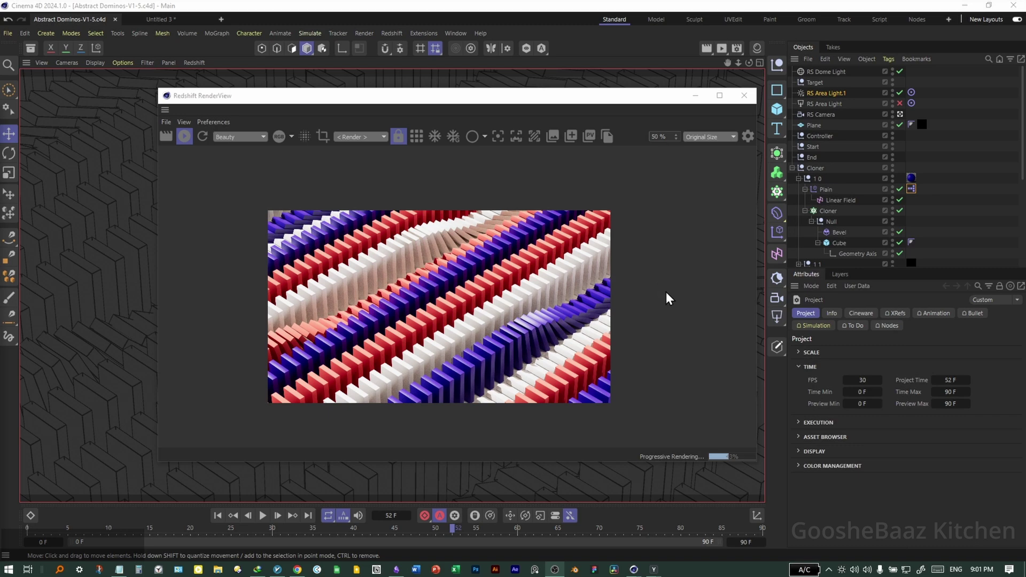
Step: Switch to the browser and examine the falling-domino reference images in the Samsung Notebook Plus2 project on Behance
{"action": "key", "text": "alt+Tab"}
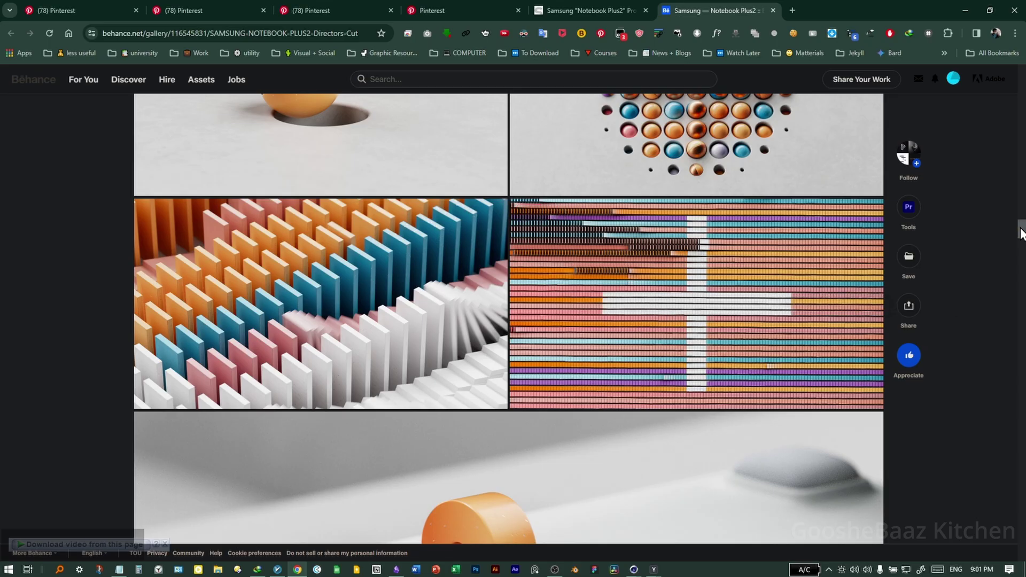
{"action": "left_click_drag", "start_coordinate": [1021, 230], "coordinate": [1021, 83]}
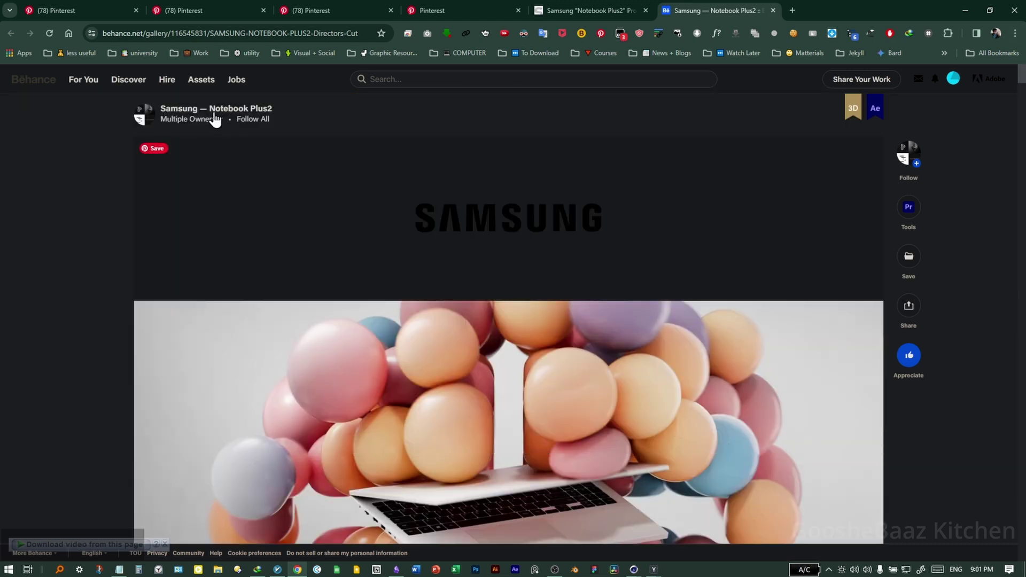
{"action": "left_click_drag", "start_coordinate": [1015, 125], "coordinate": [1013, 238]}
{"action": "scroll", "coordinate": [820, 261], "scroll_direction": "up", "scroll_amount": 8}
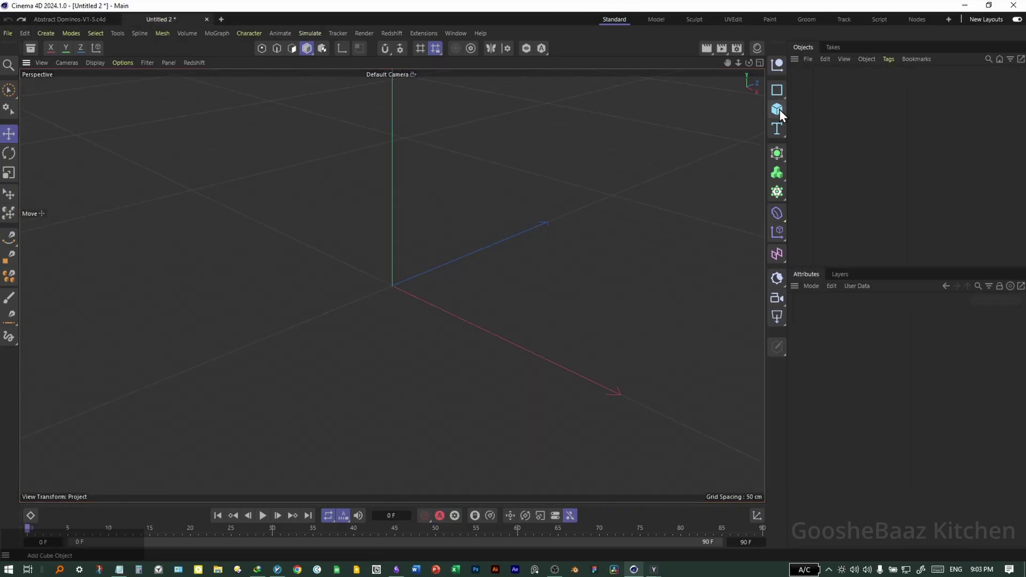
Step: In Cinema 4D, add a cube, attach the Geometry Axis asset as its child, and set its Axis Y to 100%
{"action": "left_click", "coordinate": [777, 109]}
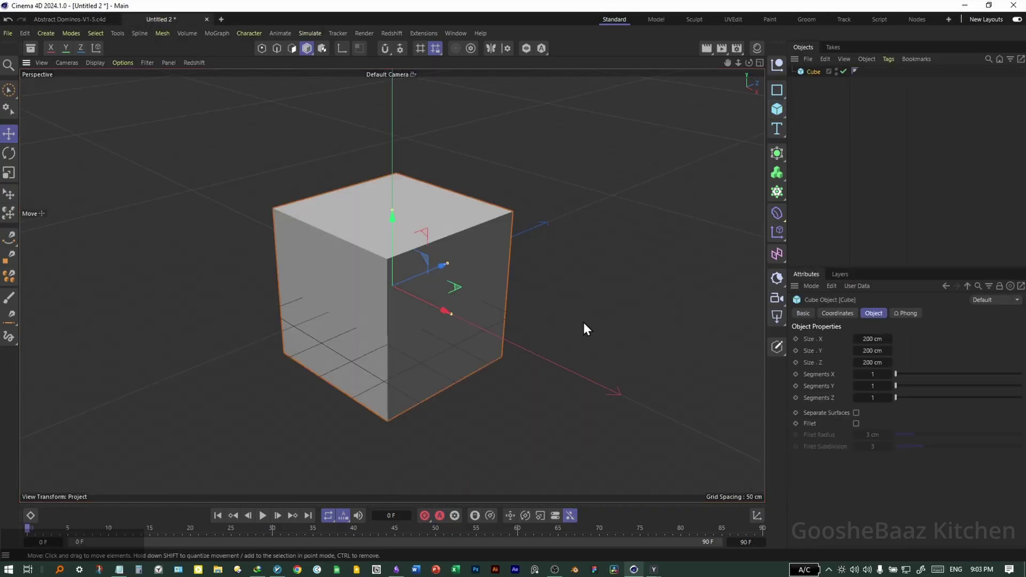
{"action": "key", "text": "shift+F8"}
{"action": "type", "text": "geomet"}
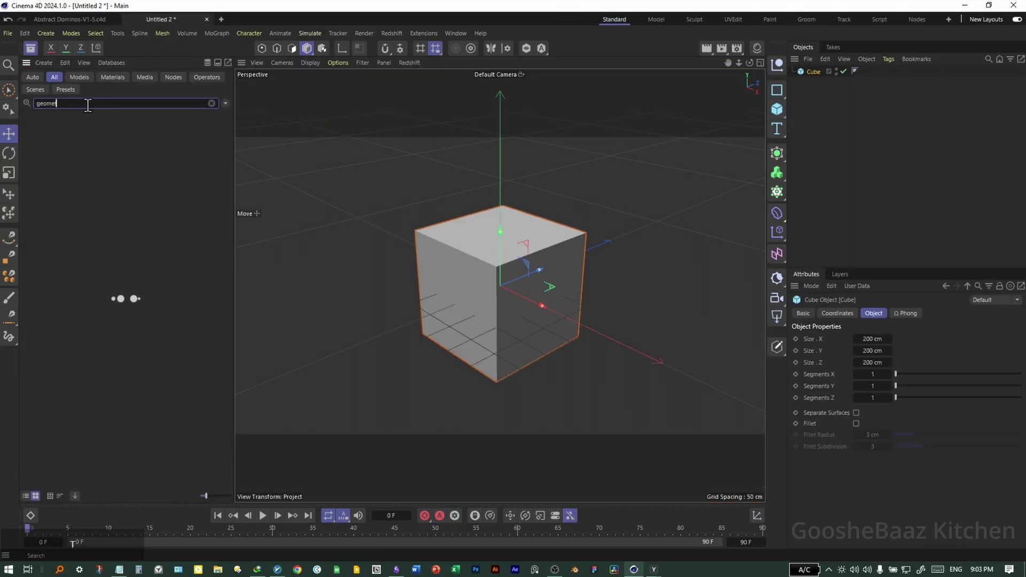
{"action": "type", "text": "ry axis"}
{"action": "left_click_drag", "start_coordinate": [40, 144], "coordinate": [817, 72]}
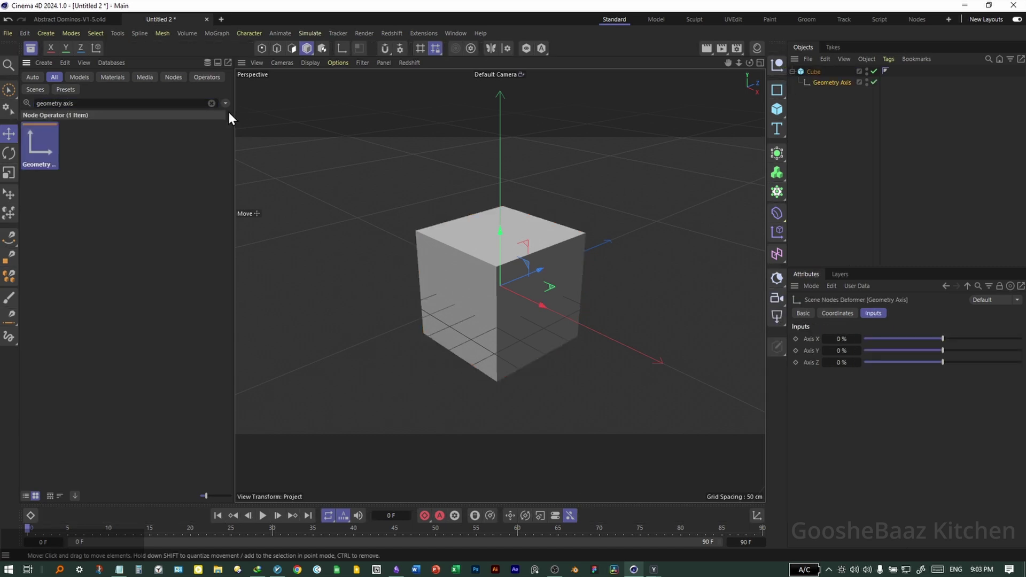
{"action": "left_click", "coordinate": [30, 48]}
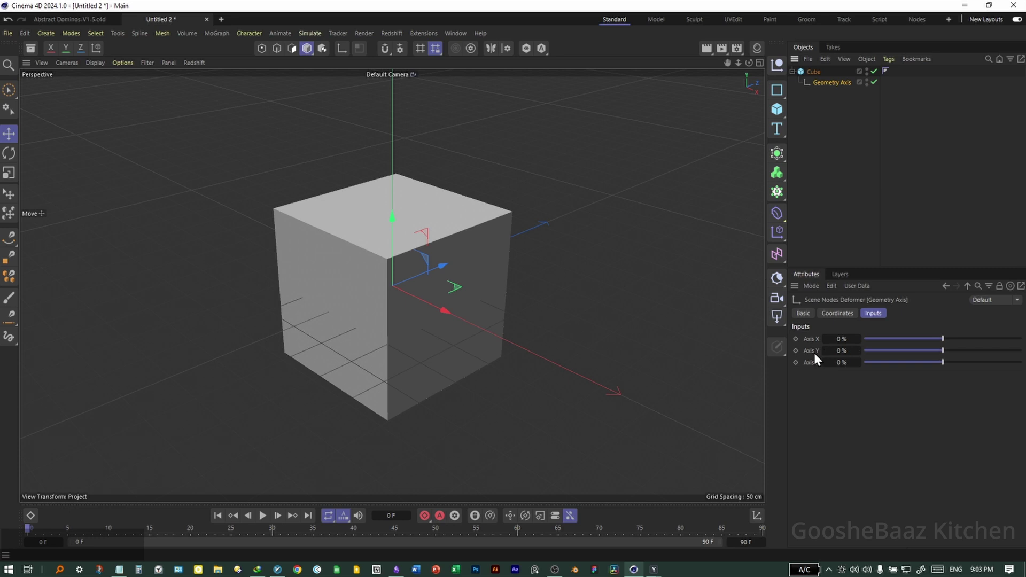
{"action": "left_click_drag", "start_coordinate": [954, 351], "coordinate": [1020, 351]}
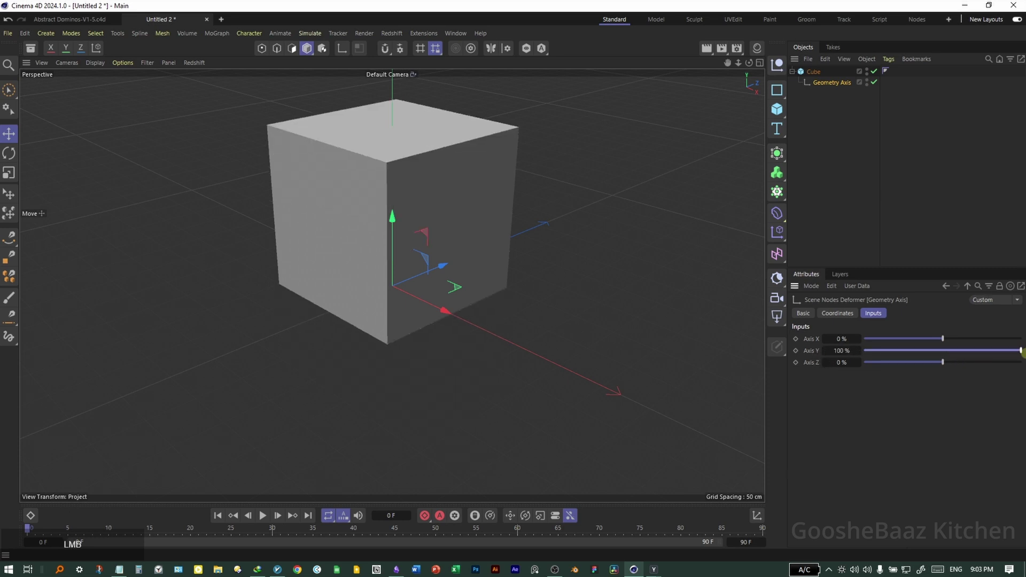
Step: Shape the cube into an upright domino by reducing it to about 115 cm in X and 34 cm in Z, then scale it down
{"action": "left_click", "coordinate": [504, 249]}
{"action": "key", "text": "1"}
{"action": "left_click_drag", "start_coordinate": [504, 263], "coordinate": [417, 312]}
{"action": "key", "text": "3"}
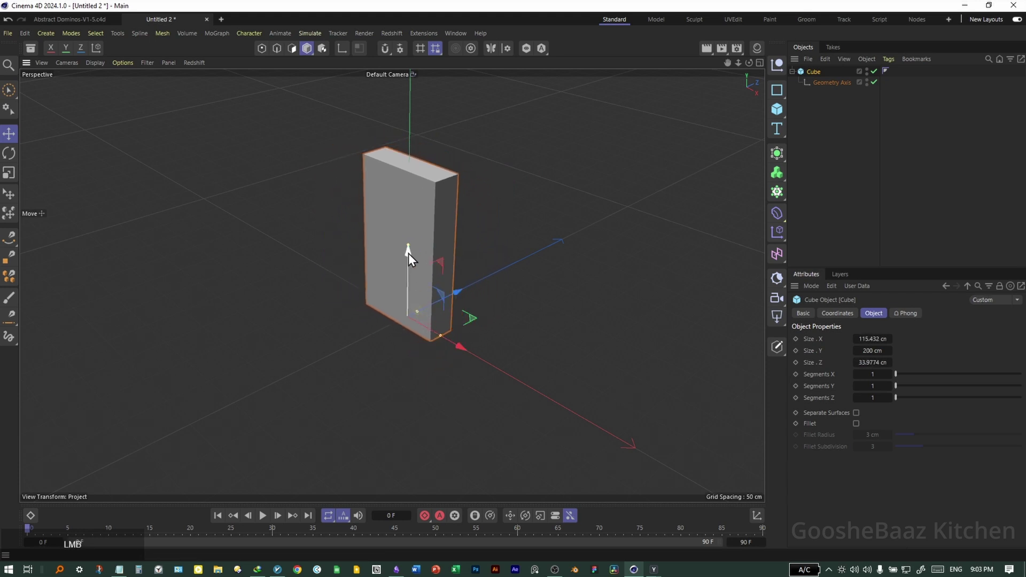
{"action": "key", "text": "t"}
{"action": "left_click_drag", "start_coordinate": [446, 258], "coordinate": [362, 345]}
{"action": "left_click", "coordinate": [431, 367]}
{"action": "left_click_drag", "start_coordinate": [431, 367], "coordinate": [412, 300], "text": "alt"}
Step: Group the domino cube inside a null and add a Bevel deformer as a child of that null
{"action": "left_click", "coordinate": [813, 71]}
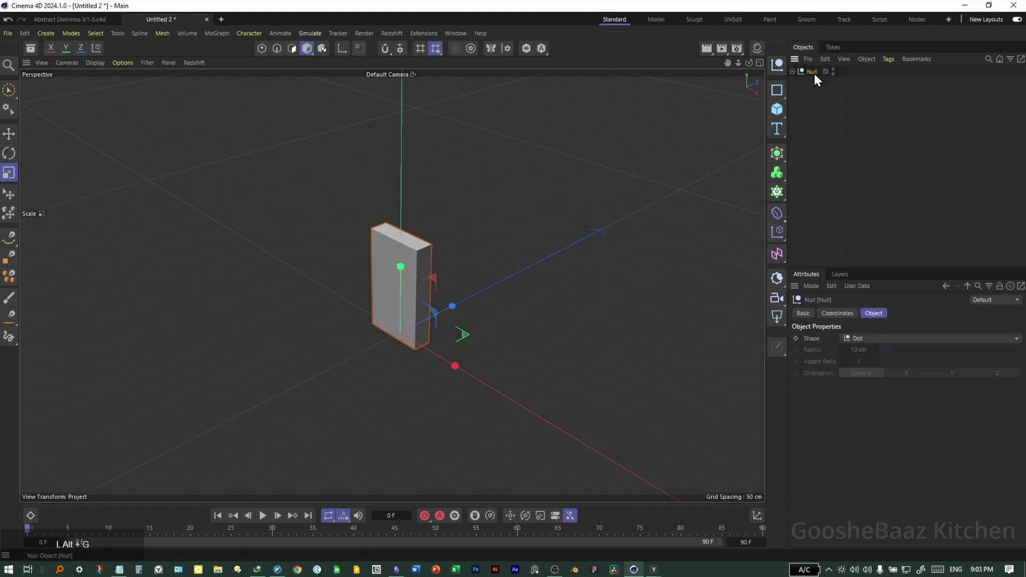
{"action": "key", "text": "alt+g"}
{"action": "left_click", "coordinate": [777, 213]}
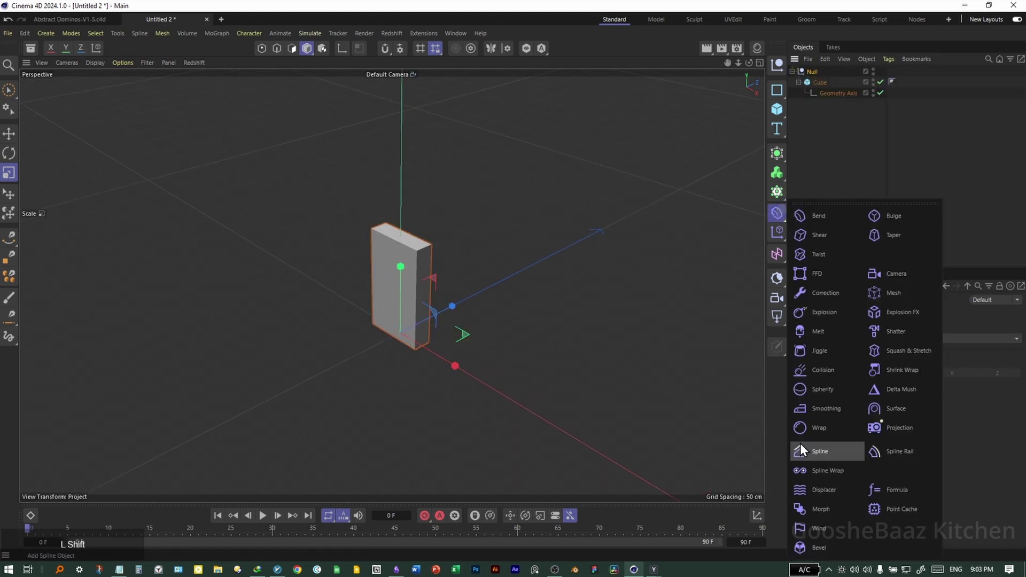
{"action": "left_click", "coordinate": [816, 540], "text": "shift"}
Step: Set the Bevel deformer's offset to 1 cm and its subdivision to 1
{"action": "left_click_drag", "start_coordinate": [855, 437], "coordinate": [861, 438]}
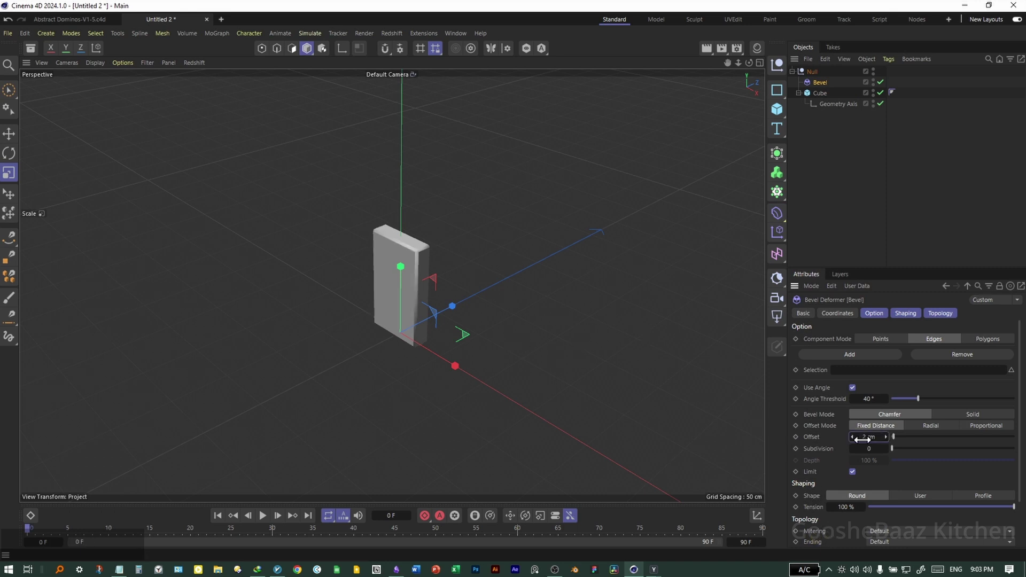
{"action": "left_click", "coordinate": [851, 437]}
{"action": "left_click", "coordinate": [884, 448]}
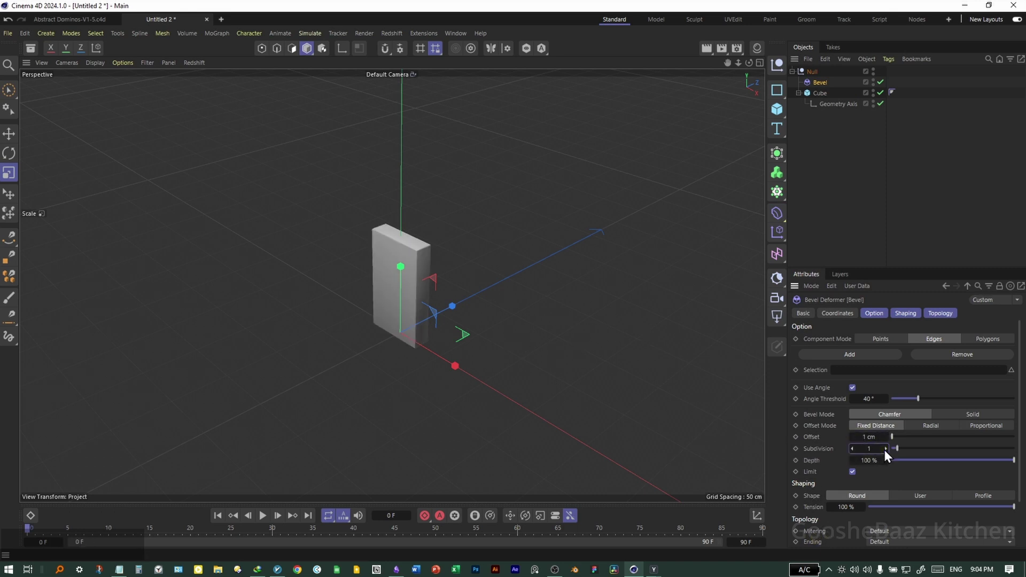
{"action": "left_click", "coordinate": [609, 396]}
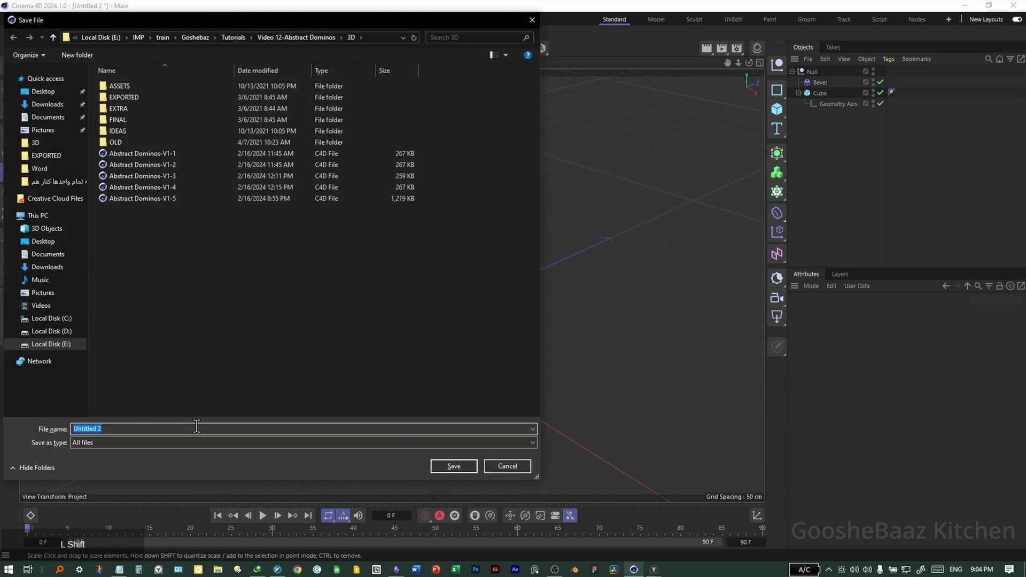
Step: Save the project as "Live Abstract Dominos -V1-1" in the tutorial's 3D folder
{"action": "type", "text": "Live Abstract Dominos - V101"}
{"action": "key", "text": "BackSpace"}
{"action": "key", "text": "BackSpace"}
{"action": "key", "text": "BackSpace"}
{"action": "key", "text": "BackSpace"}
{"action": "key", "text": "BackSpace"}
{"action": "type", "text": "V1-1"}
{"action": "key", "text": "Return"}
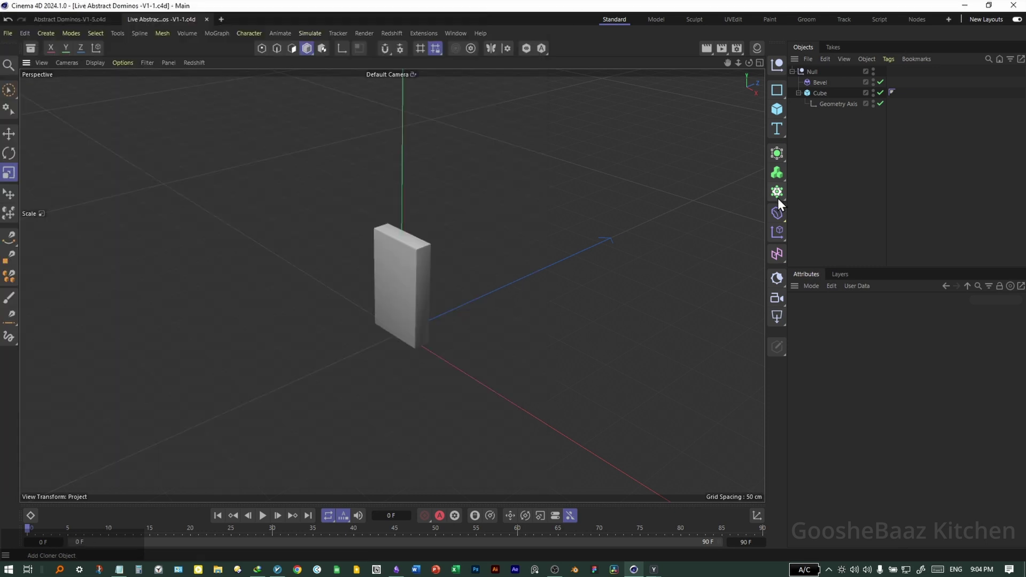
Step: Add a Cloner, place the domino null inside it, and set the cloner mode to Linear
{"action": "left_click", "coordinate": [776, 191]}
{"action": "left_click_drag", "start_coordinate": [805, 83], "coordinate": [822, 73]}
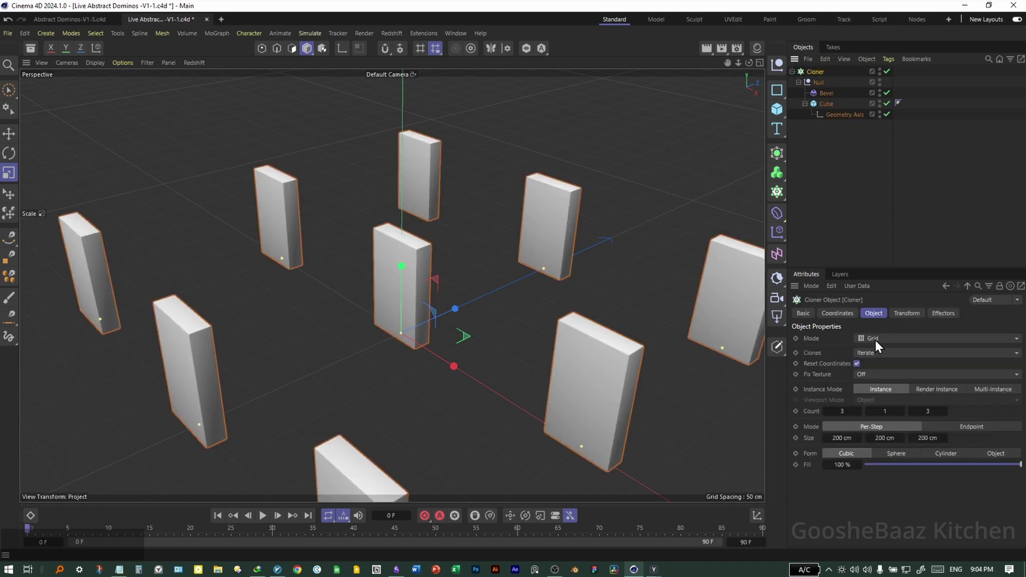
{"action": "left_click", "coordinate": [874, 340]}
{"action": "left_click", "coordinate": [879, 365]}
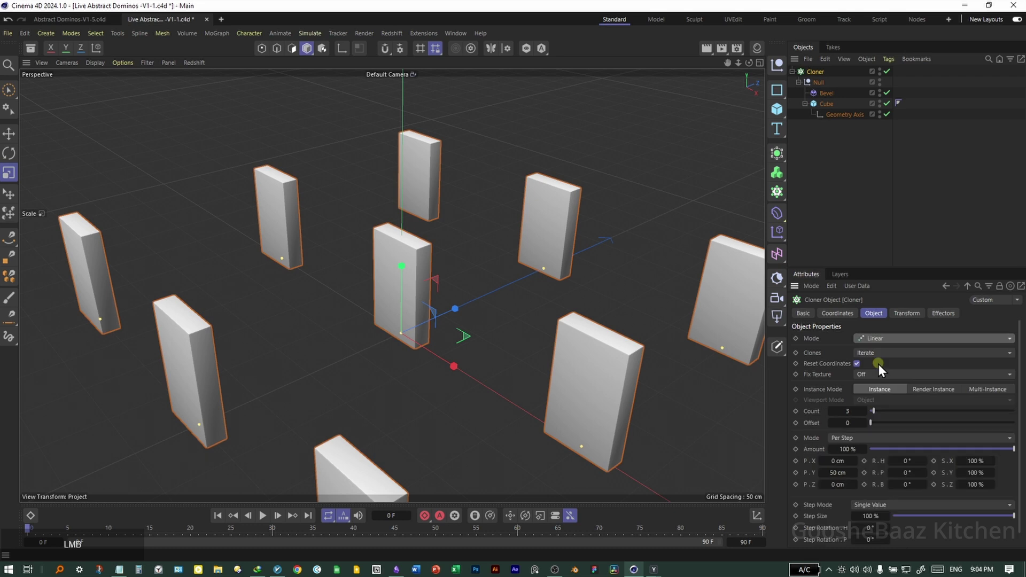
Step: Space the clones along Z by setting the cloner's P.Y to 0 cm and P.Z to 31 cm
{"action": "left_click", "coordinate": [839, 473]}
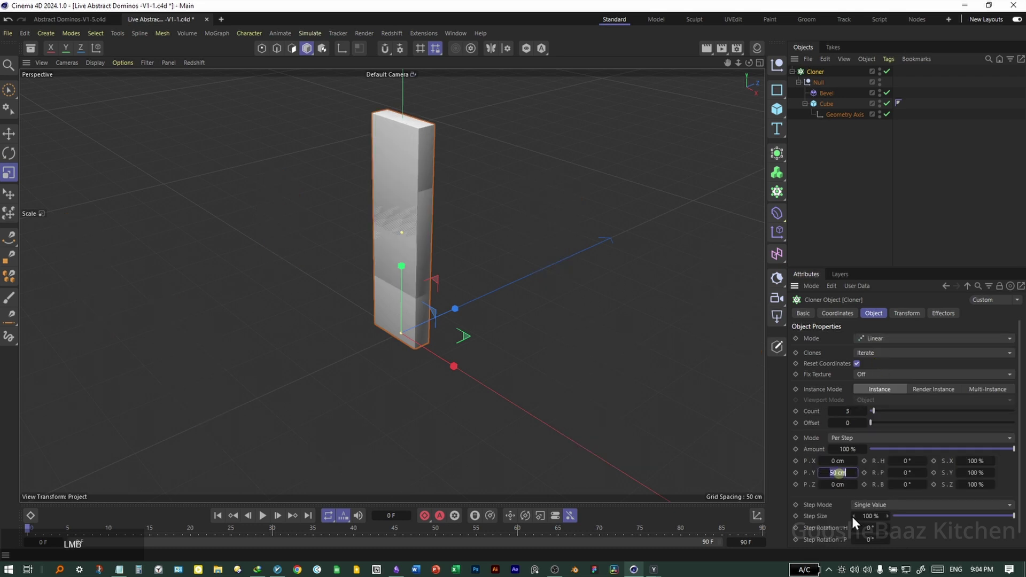
{"action": "type", "text": "0"}
{"action": "key", "text": "Return"}
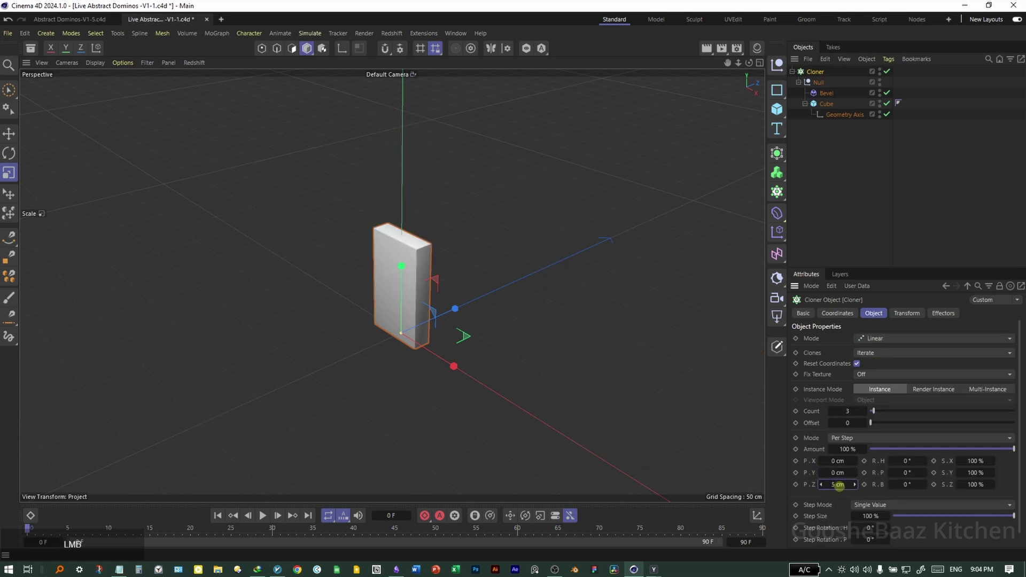
{"action": "left_click_drag", "start_coordinate": [837, 484], "coordinate": [833, 486]}
Step: Switch the cloner to Render Instance and set the clone count to 50
{"action": "left_click", "coordinate": [943, 390]}
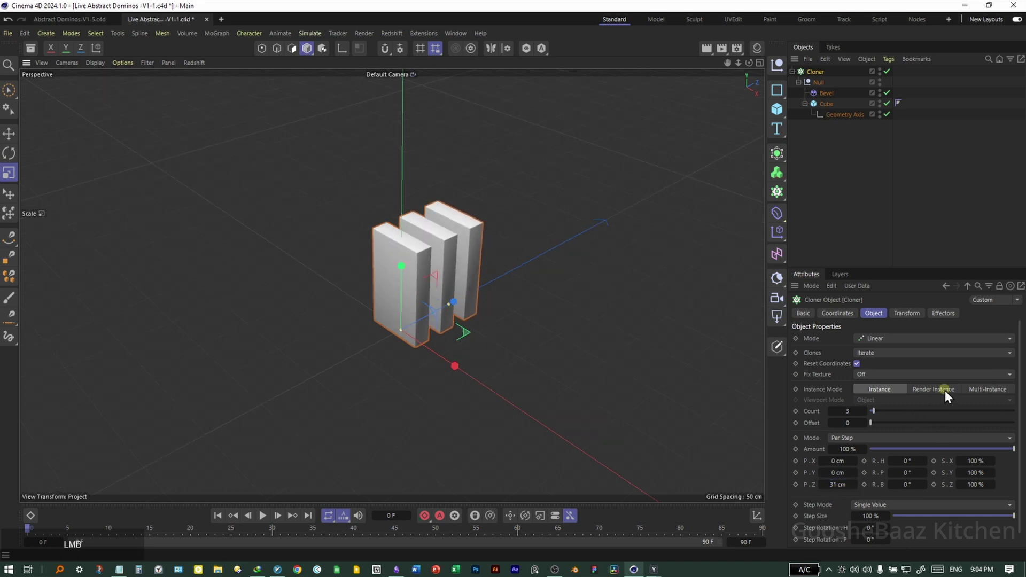
{"action": "left_click", "coordinate": [846, 411]}
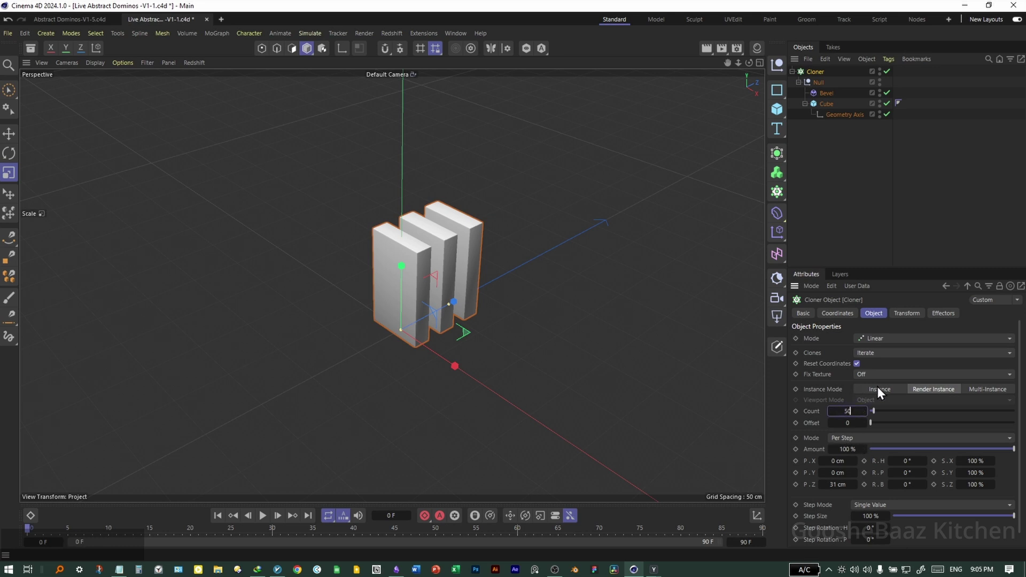
{"action": "type", "text": "50"}
{"action": "key", "text": "Return"}
{"action": "left_click", "coordinate": [430, 378]}
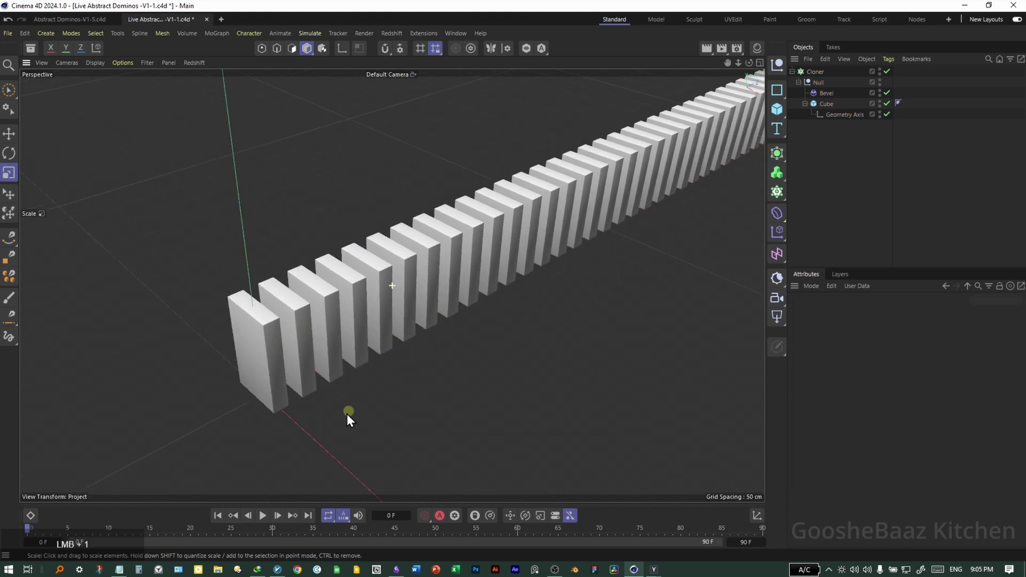
{"action": "left_click_drag", "start_coordinate": [347, 413], "coordinate": [369, 347]}
Step: Apply a Plain effector to the cloner, disable its Position parameter, and enable Rotation
{"action": "left_click", "coordinate": [815, 72]}
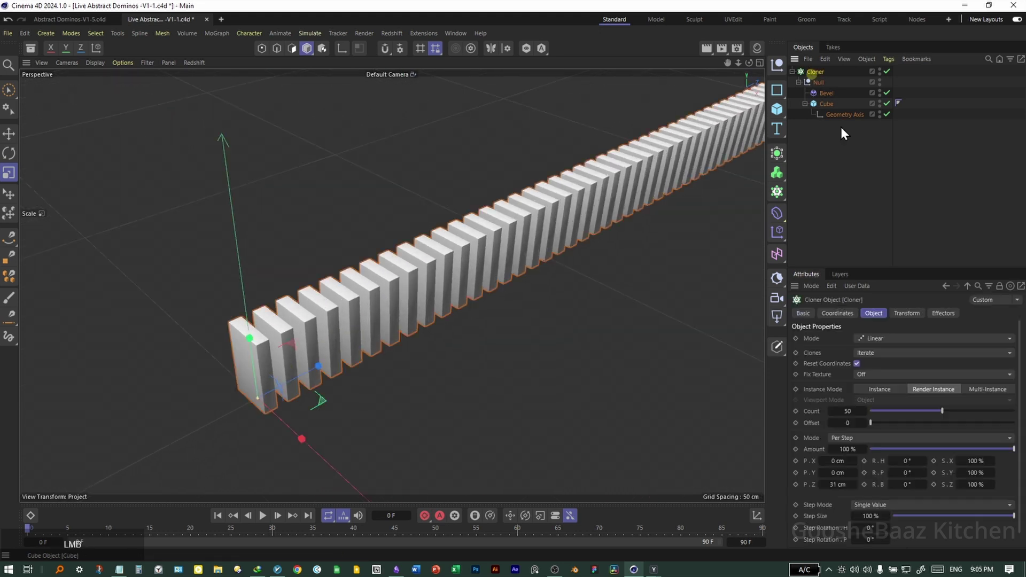
{"action": "left_click", "coordinate": [775, 234]}
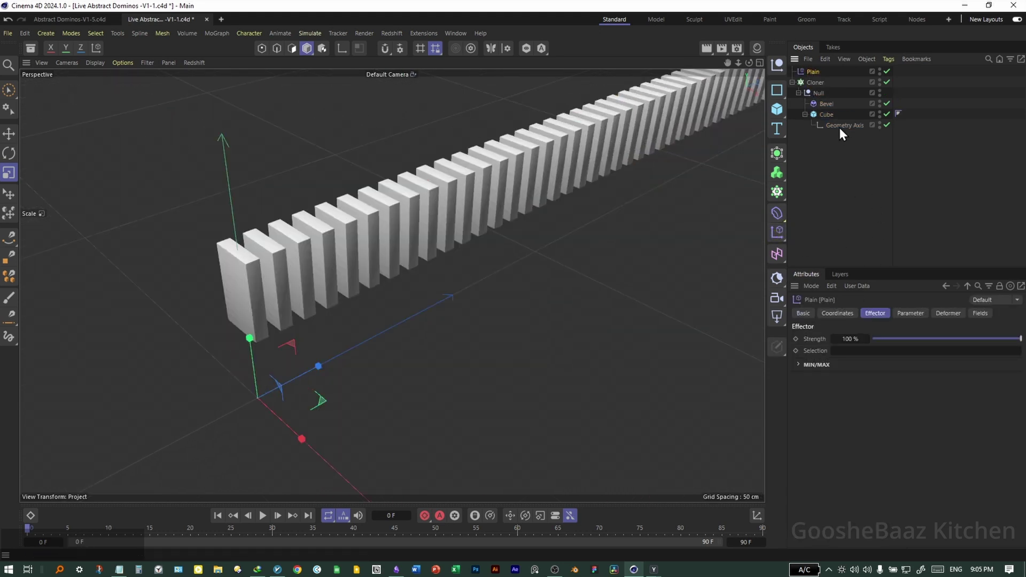
{"action": "left_click", "coordinate": [908, 313]}
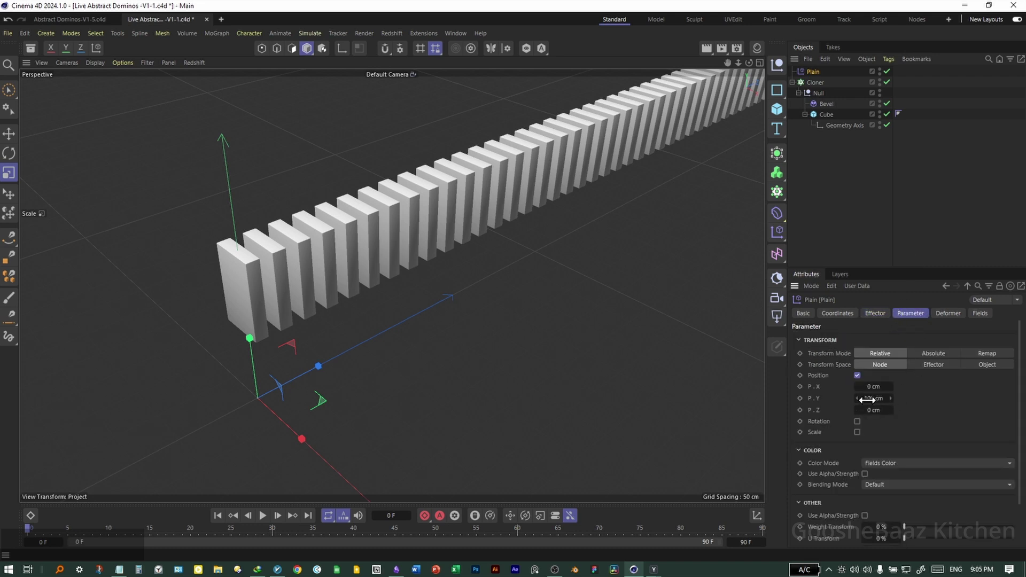
{"action": "left_click", "coordinate": [857, 375]}
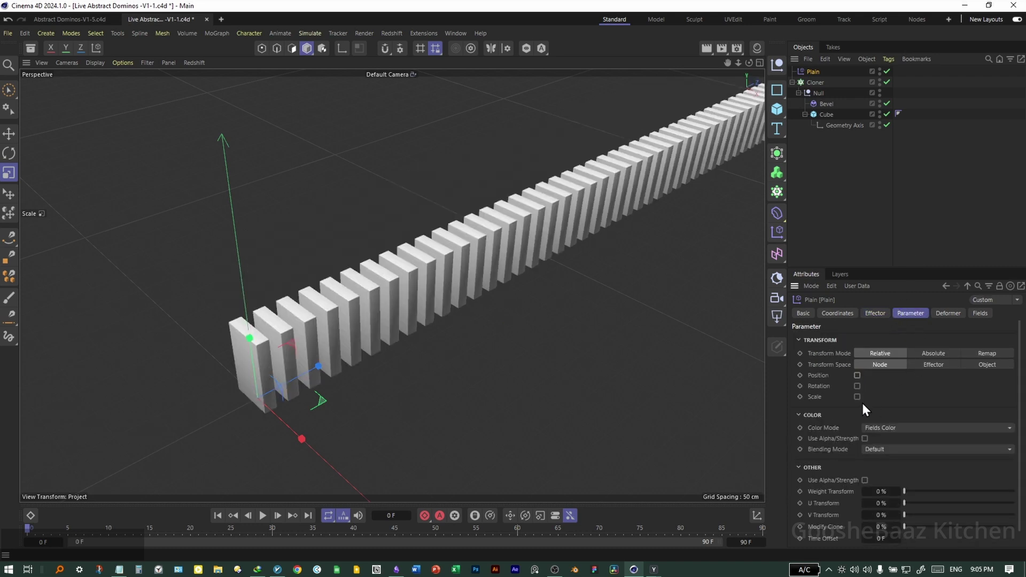
{"action": "left_click", "coordinate": [856, 386]}
Step: Tilt the dominoes by setting the Plain effector's pitch rotation (R.P) to 54°, judging the lean in the right view
{"action": "middle_click", "coordinate": [336, 390]}
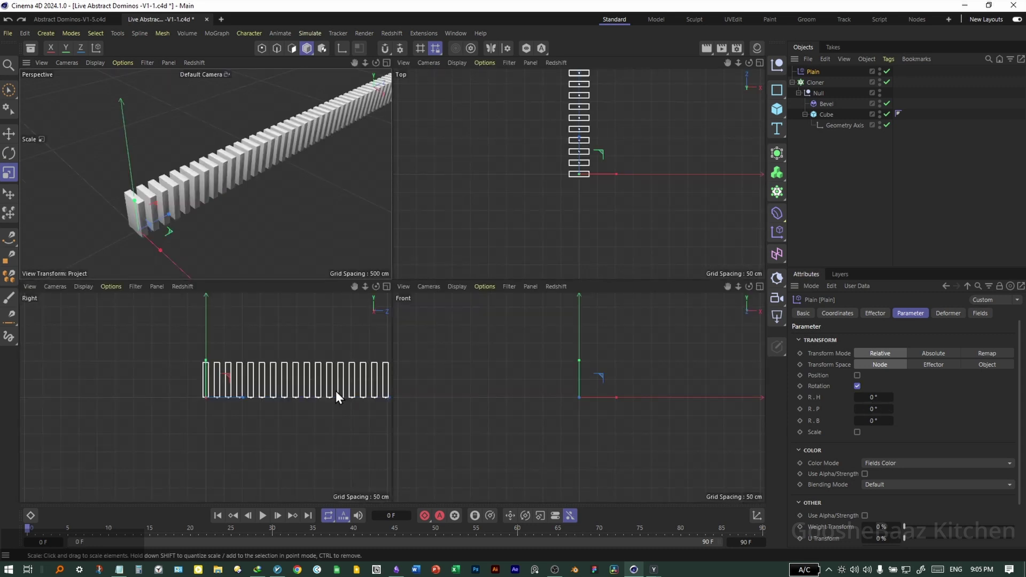
{"action": "middle_click", "coordinate": [309, 399]}
{"action": "mouse_move", "coordinate": [869, 408]}
{"action": "left_mouse_down"}
{"action": "mouse_move", "coordinate": [882, 409]}
{"action": "mouse_move", "coordinate": [872, 408]}
{"action": "left_mouse_up"}
{"action": "middle_click", "coordinate": [381, 294]}
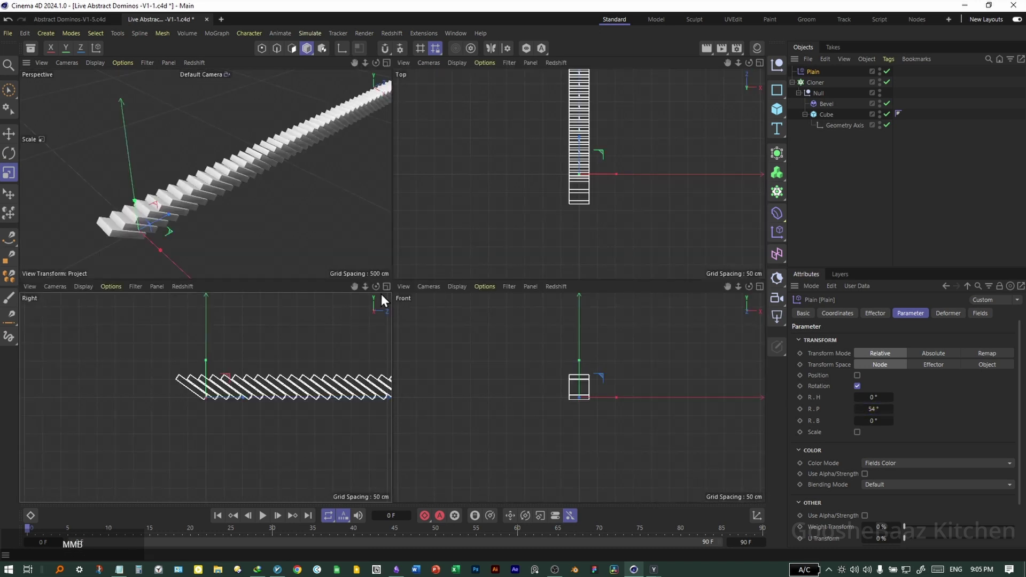
{"action": "middle_click", "coordinate": [374, 283]}
Step: Add a Linear Field to the Plain effector and set its direction to +Z
{"action": "left_click", "coordinate": [980, 313]}
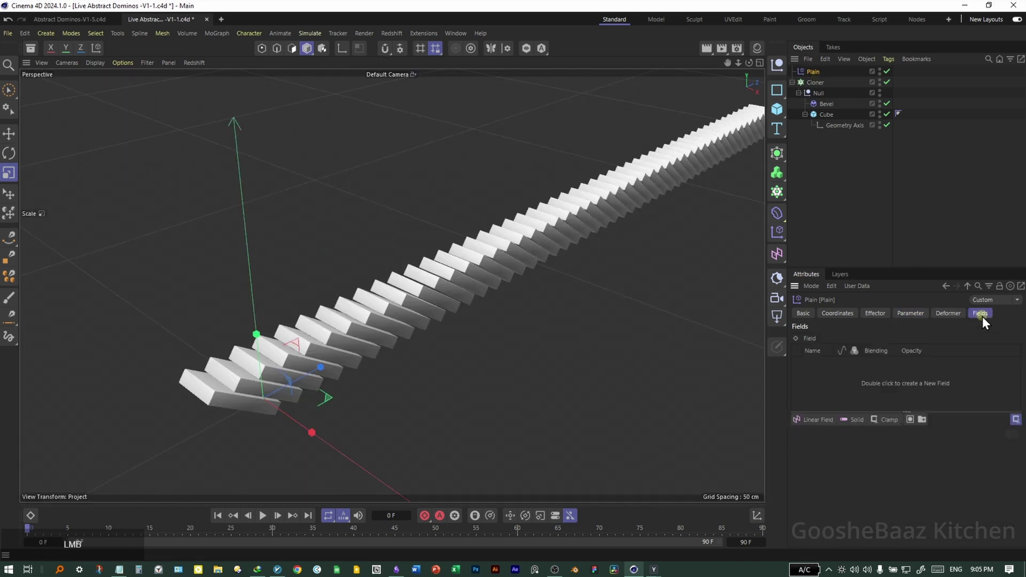
{"action": "left_click", "coordinate": [811, 421]}
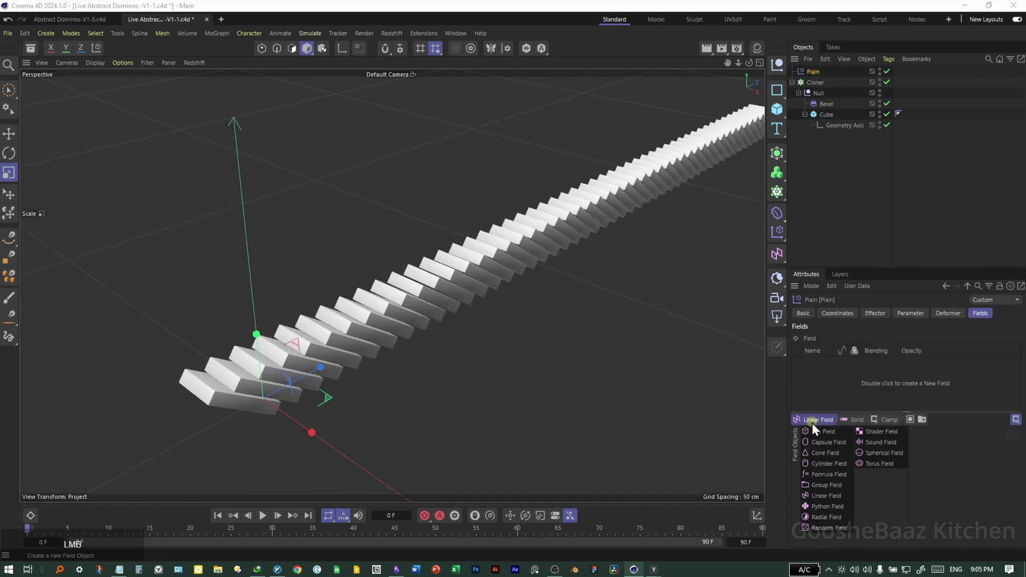
{"action": "left_click", "coordinate": [818, 494]}
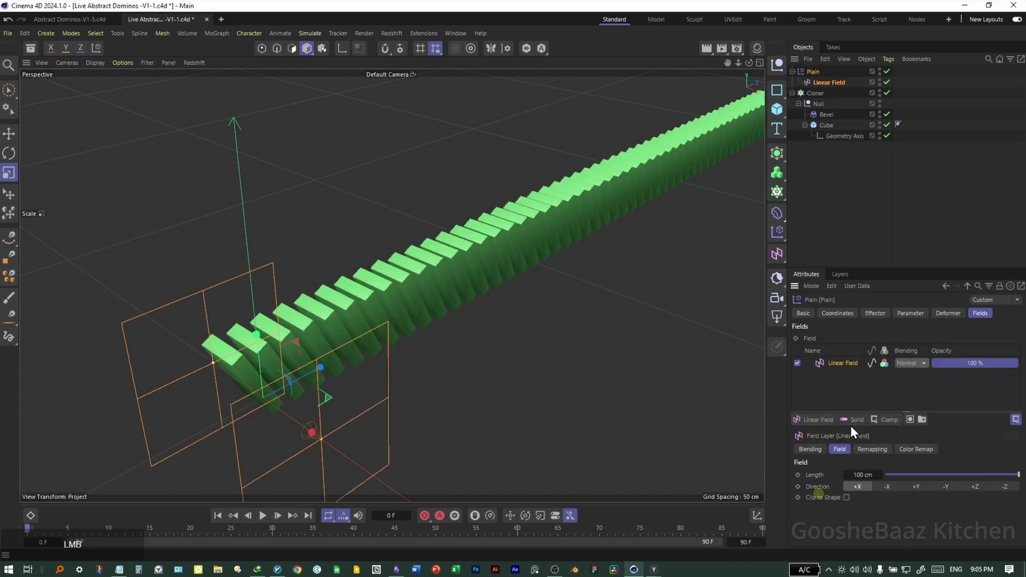
{"action": "left_click", "coordinate": [973, 486]}
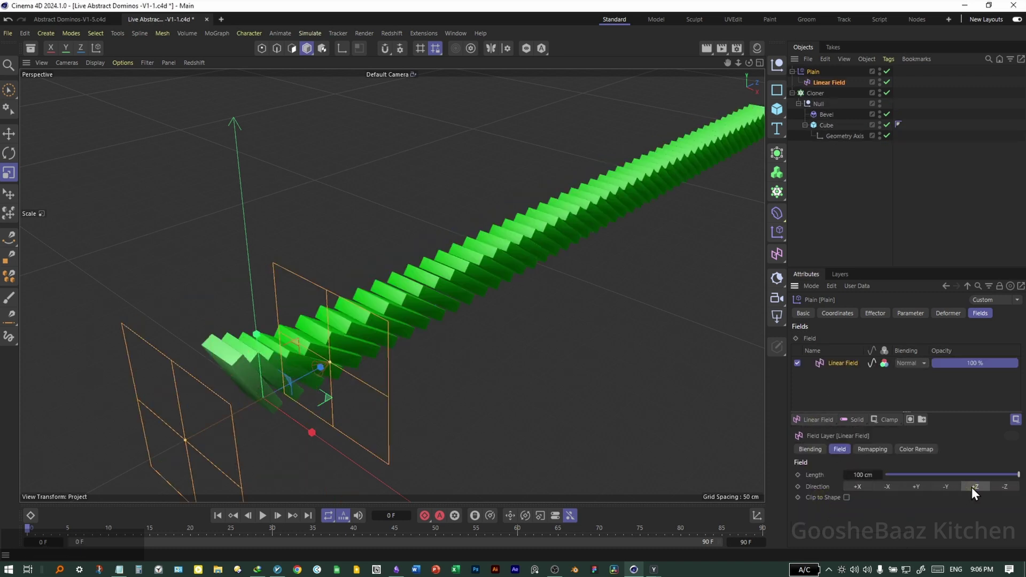
Step: Move the Linear Field along the domino row and inspect the falloff in the right view
{"action": "key", "text": "e"}
{"action": "left_click_drag", "start_coordinate": [333, 374], "coordinate": [272, 332]}
{"action": "middle_click", "coordinate": [384, 381]}
{"action": "middle_click", "coordinate": [384, 380]}
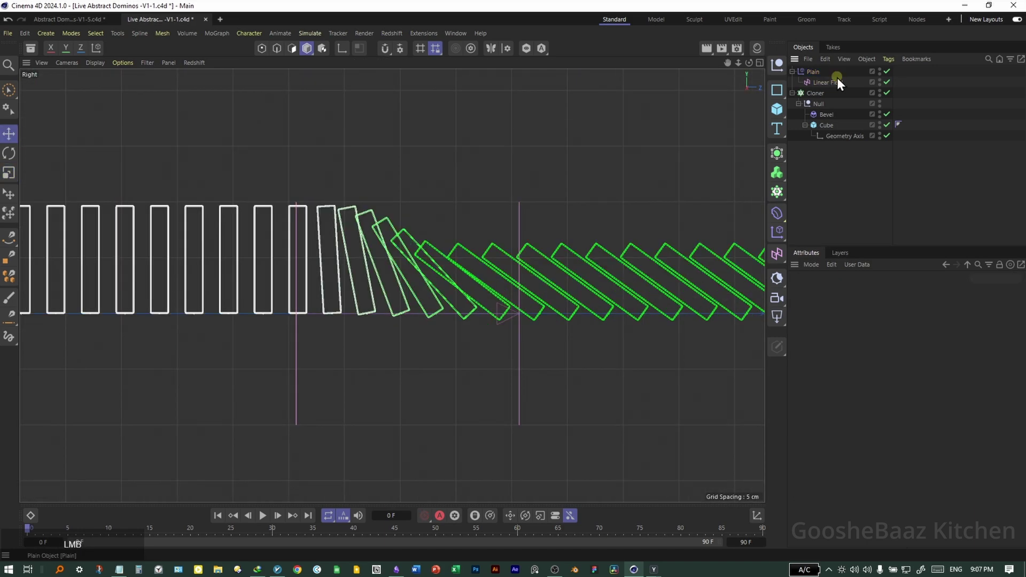
Step: Set the Linear Field's length to 210 cm and its remapping contour mode to Quadratic
{"action": "left_click", "coordinate": [827, 85]}
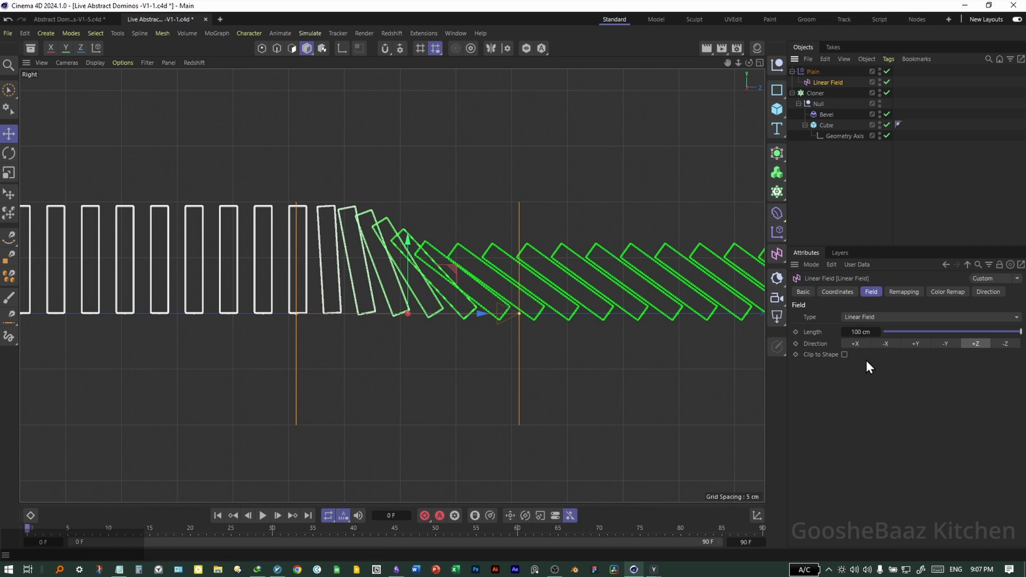
{"action": "left_click_drag", "start_coordinate": [860, 331], "coordinate": [864, 332]}
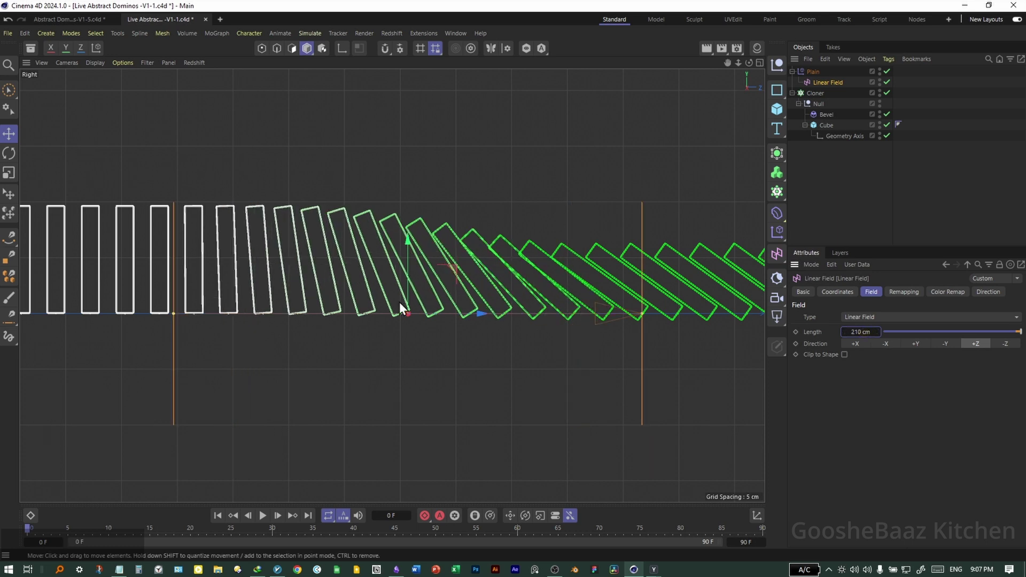
{"action": "left_click", "coordinate": [903, 292]}
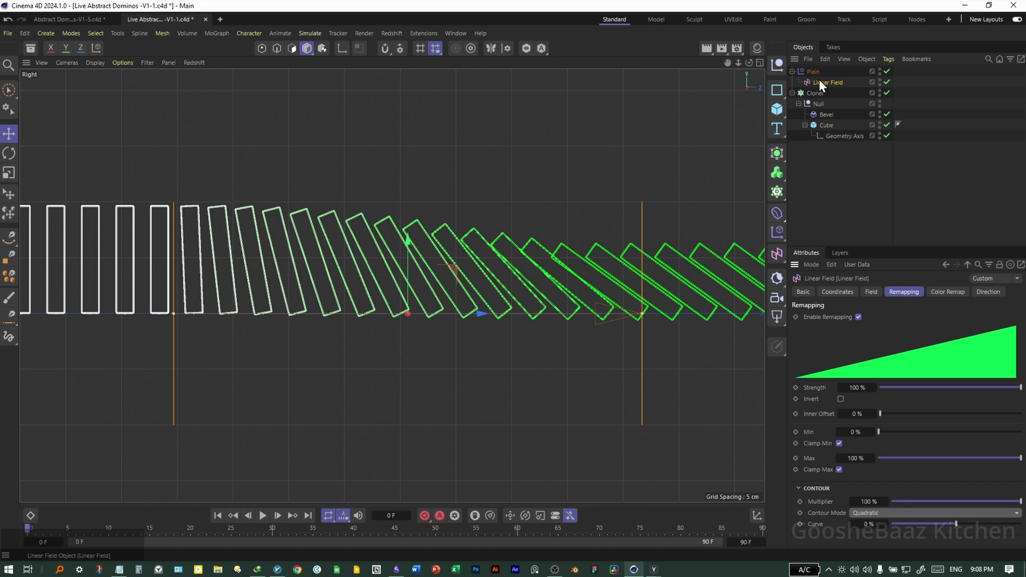
Step: Set the Linear Field's contour mode to Curve and move the field along Z to the far end of the domino row
{"action": "left_click", "coordinate": [866, 513]}
{"action": "left_click", "coordinate": [870, 503]}
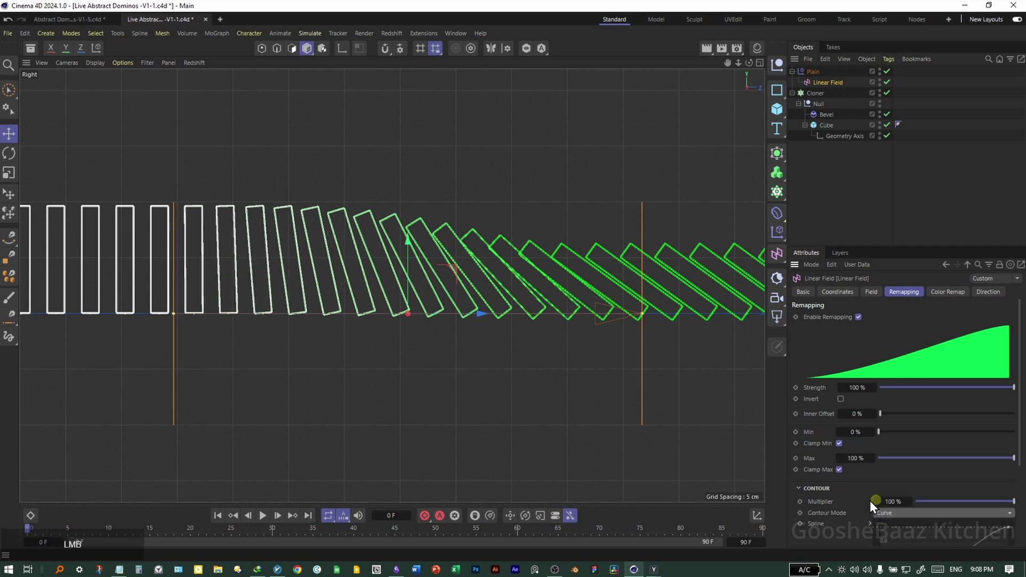
{"action": "middle_click", "coordinate": [508, 362]}
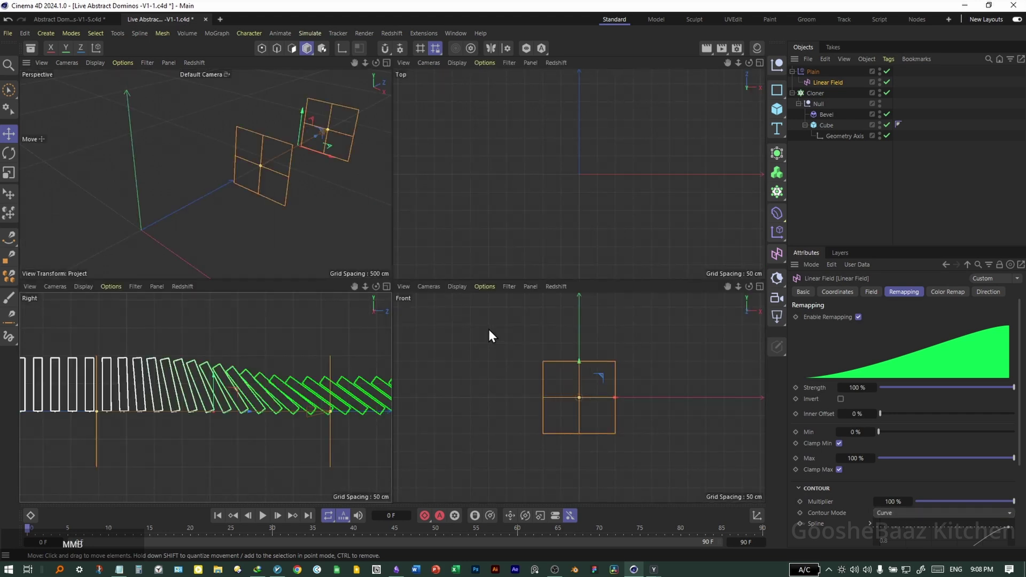
{"action": "middle_click", "coordinate": [534, 251]}
{"action": "key", "text": "2"}
{"action": "left_click_drag", "start_coordinate": [466, 279], "coordinate": [389, 314]}
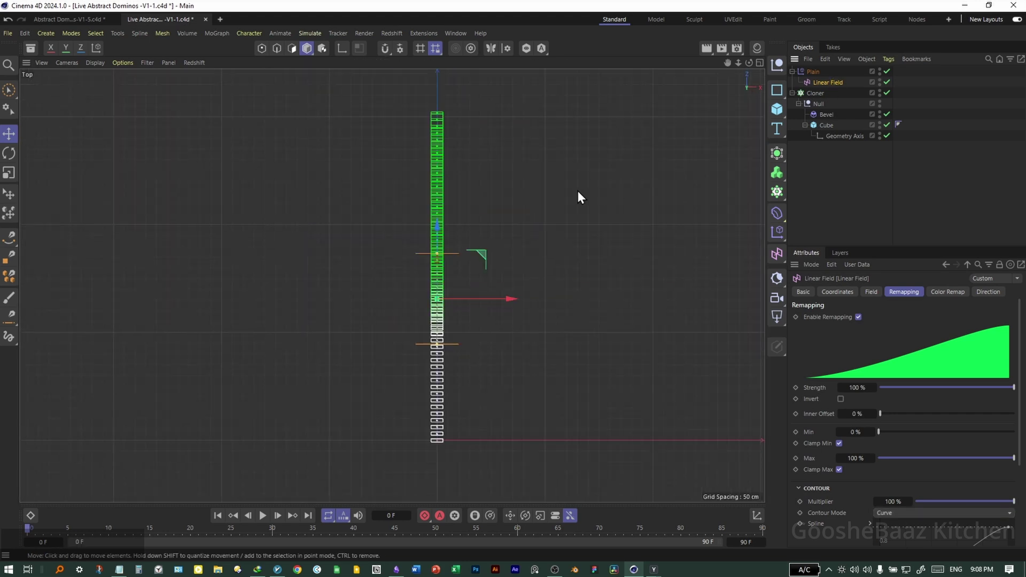
{"action": "left_click_drag", "start_coordinate": [437, 289], "coordinate": [440, 88]}
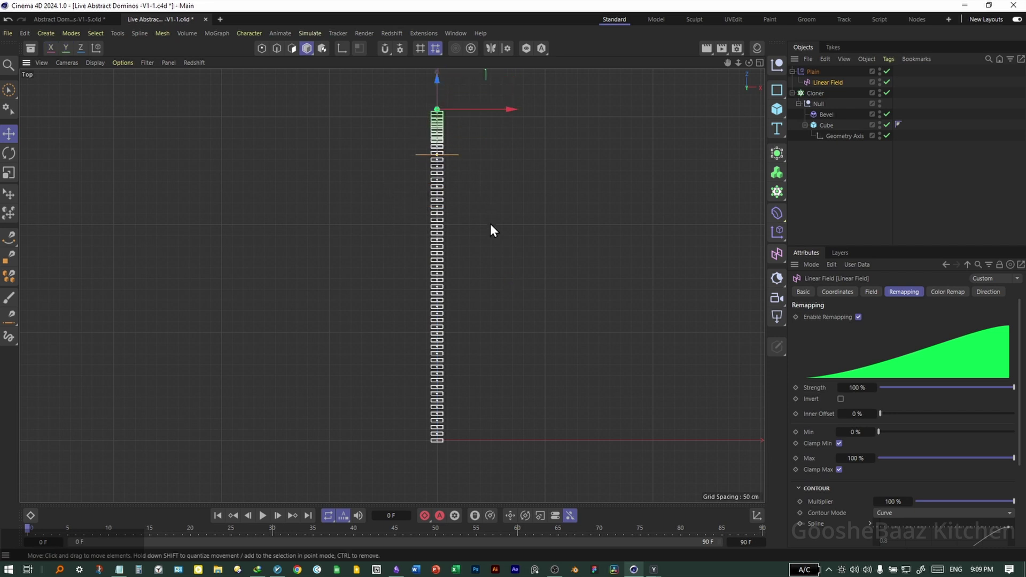
Step: Keyframe the Linear Field's position at the far end of the row on frame 0 and at the row's origin end on frame 70
{"action": "left_click_drag", "start_coordinate": [219, 504], "coordinate": [245, 452]}
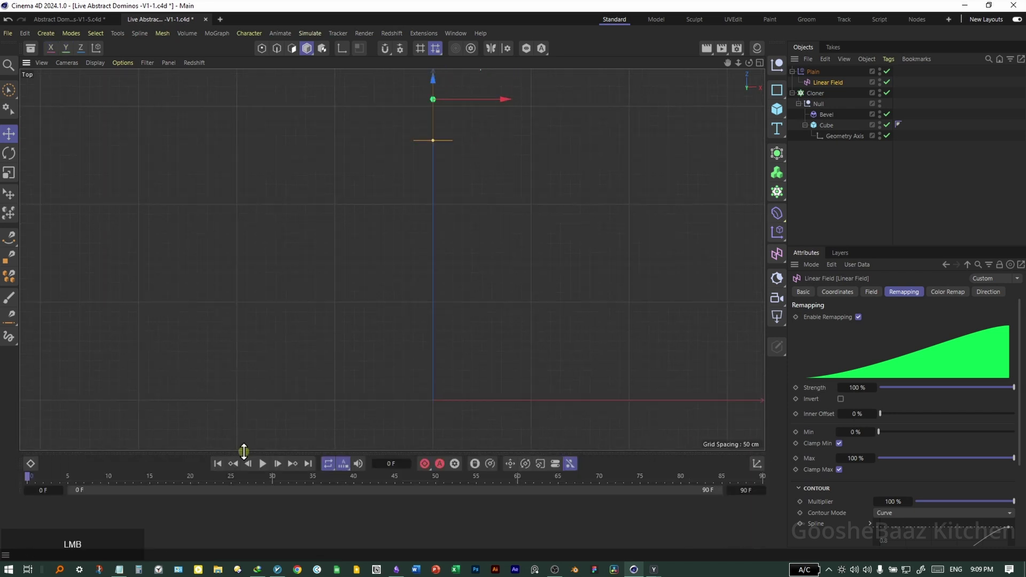
{"action": "left_click", "coordinate": [425, 460]}
{"action": "left_click", "coordinate": [578, 484]}
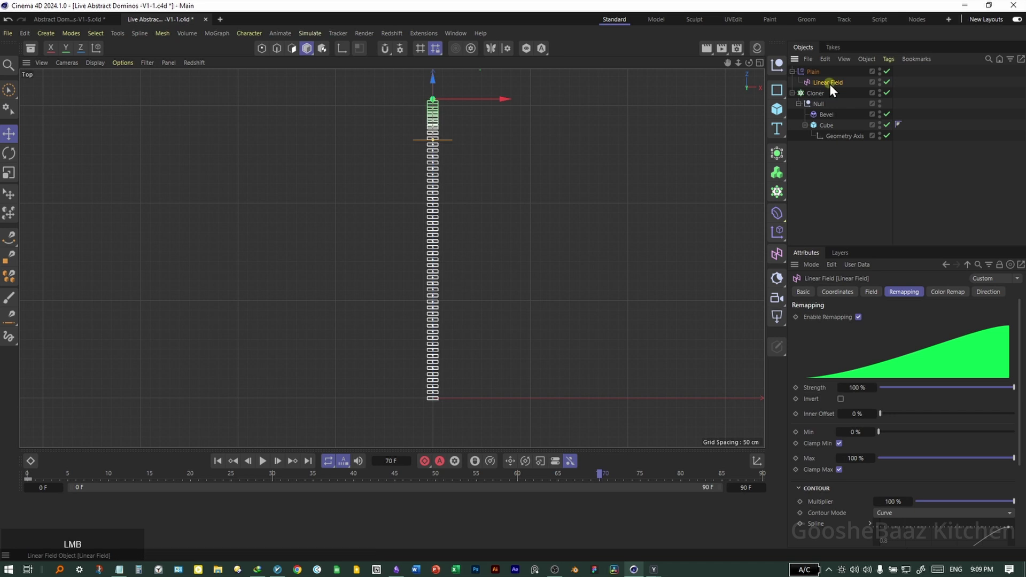
{"action": "left_click_drag", "start_coordinate": [432, 85], "coordinate": [439, 397]}
Step: Preview the domino fall in the perspective view across the keyframed range
{"action": "left_click_drag", "start_coordinate": [601, 473], "coordinate": [68, 476]}
{"action": "middle_click", "coordinate": [310, 228]}
{"action": "middle_click", "coordinate": [310, 229]}
{"action": "key", "text": "3"}
{"action": "left_click_drag", "start_coordinate": [415, 260], "coordinate": [355, 302]}
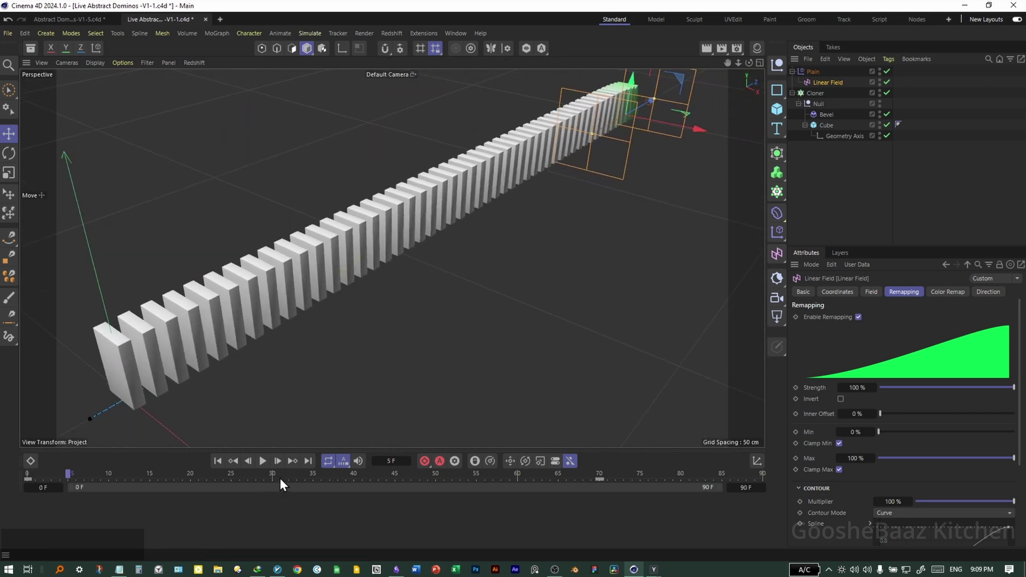
{"action": "left_click_drag", "start_coordinate": [280, 478], "coordinate": [312, 472]}
Step: Group the Plain effector and the Cloner under one null
{"action": "left_click", "coordinate": [823, 71], "text": "ctrl"}
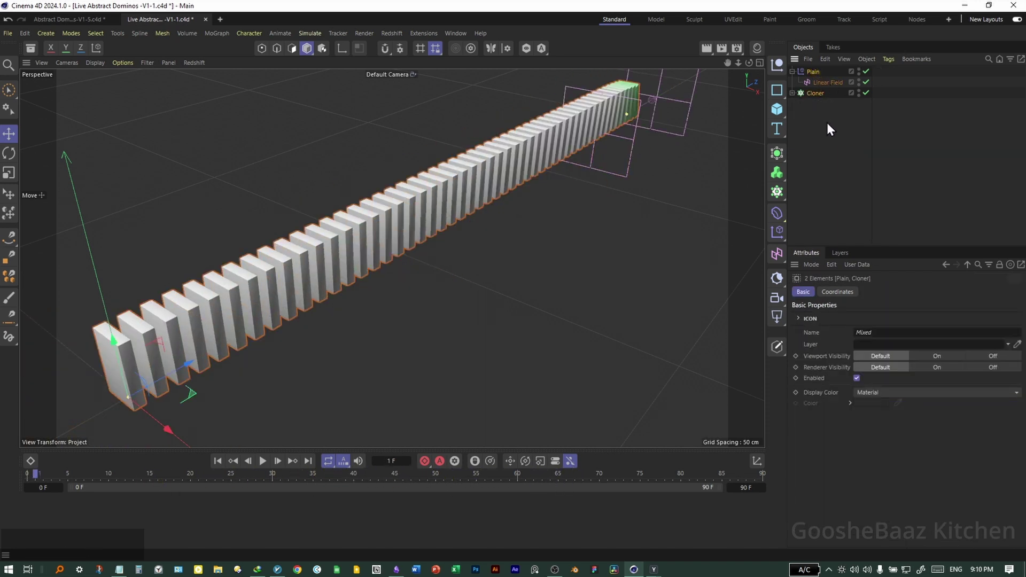
{"action": "key", "text": "alt+g"}
Step: Add two null objects and rename them Start and End
{"action": "middle_click", "coordinate": [566, 232]}
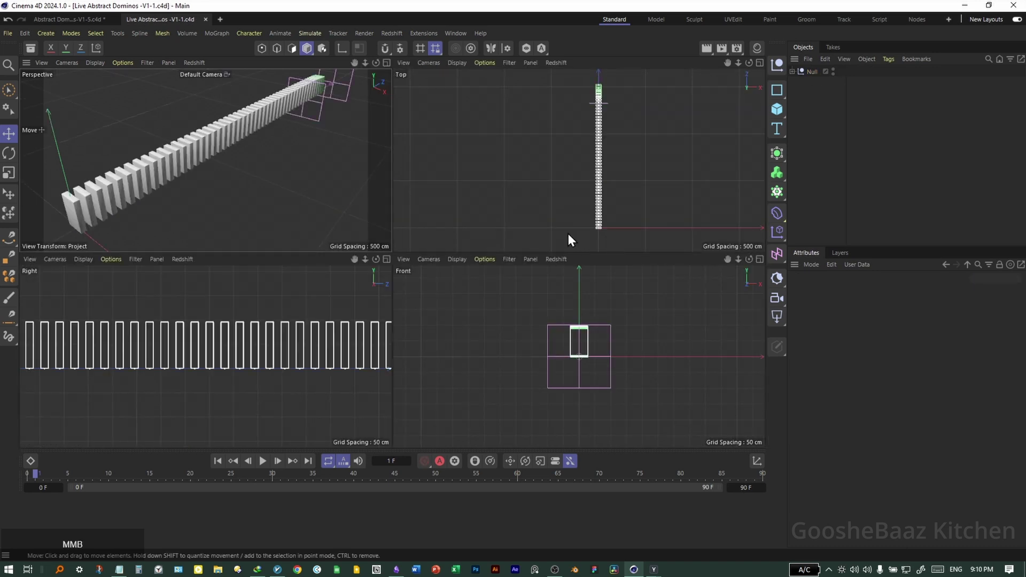
{"action": "middle_click", "coordinate": [547, 200]}
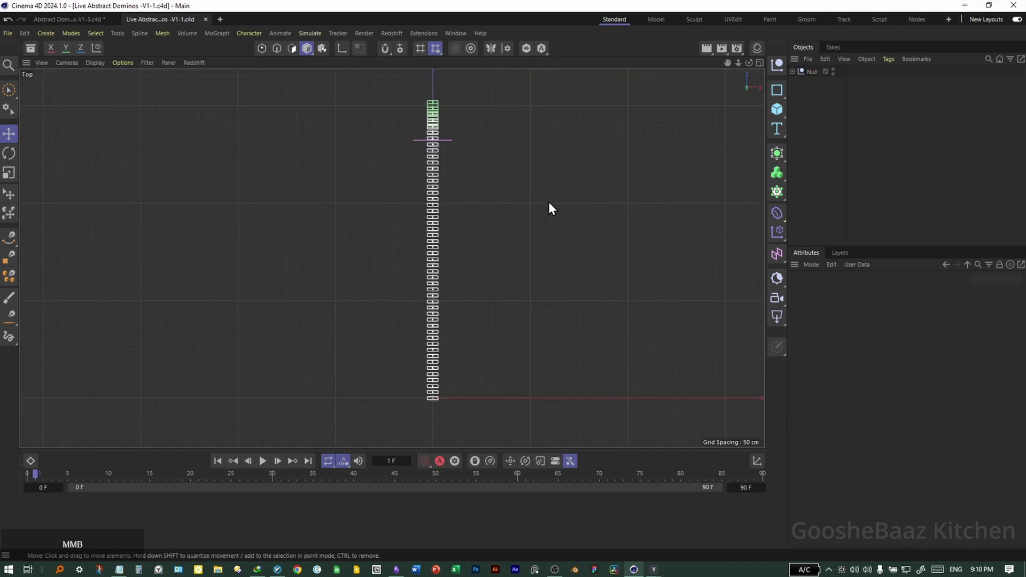
{"action": "left_click", "coordinate": [777, 65]}
{"action": "left_click", "coordinate": [776, 65]}
{"action": "left_click", "coordinate": [814, 83]}
{"action": "double_click", "coordinate": [816, 82]}
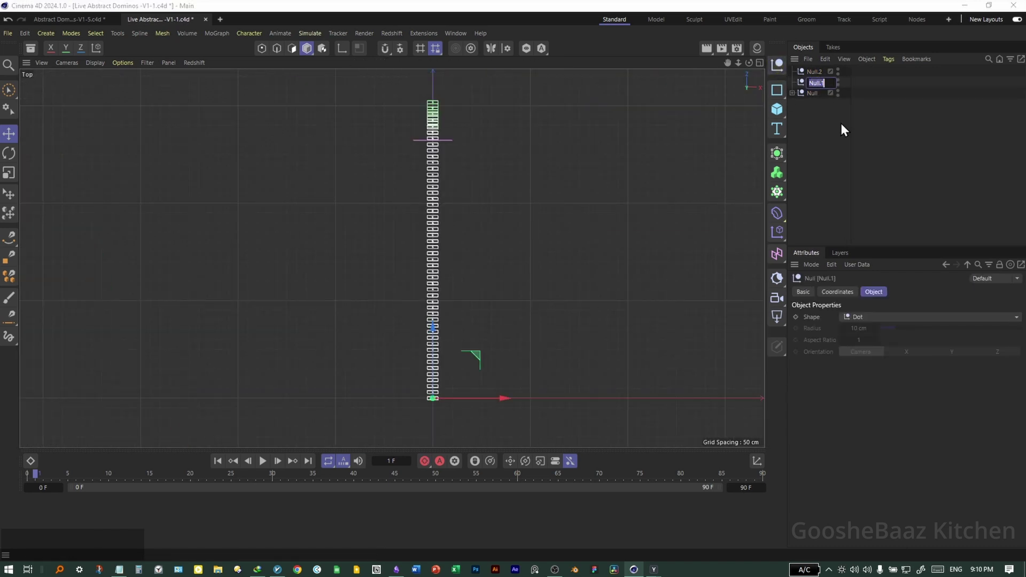
{"action": "type", "text": "Start"}
{"action": "double_click", "coordinate": [810, 72]}
{"action": "type", "text": "End"}
Step: Move the Start null along Z to the far end of the domino row and return to the perspective view
{"action": "left_click", "coordinate": [820, 82]}
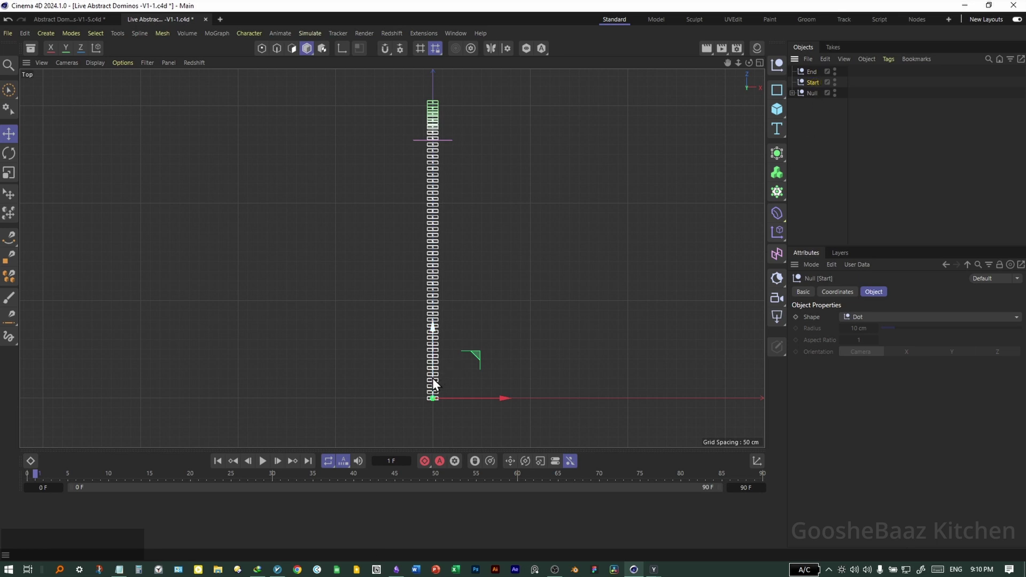
{"action": "left_click_drag", "start_coordinate": [431, 381], "coordinate": [448, 76]}
{"action": "middle_click", "coordinate": [493, 161]}
{"action": "middle_click", "coordinate": [383, 184]}
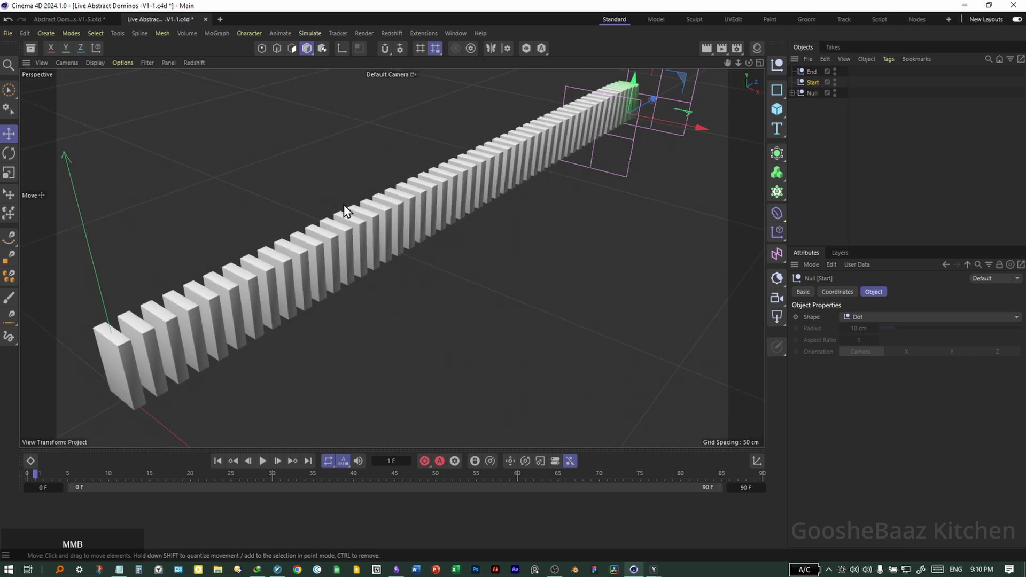
Step: Add another null object and name it Controller
{"action": "left_click", "coordinate": [777, 64]}
{"action": "double_click", "coordinate": [813, 71]}
{"action": "type", "text": "C"}
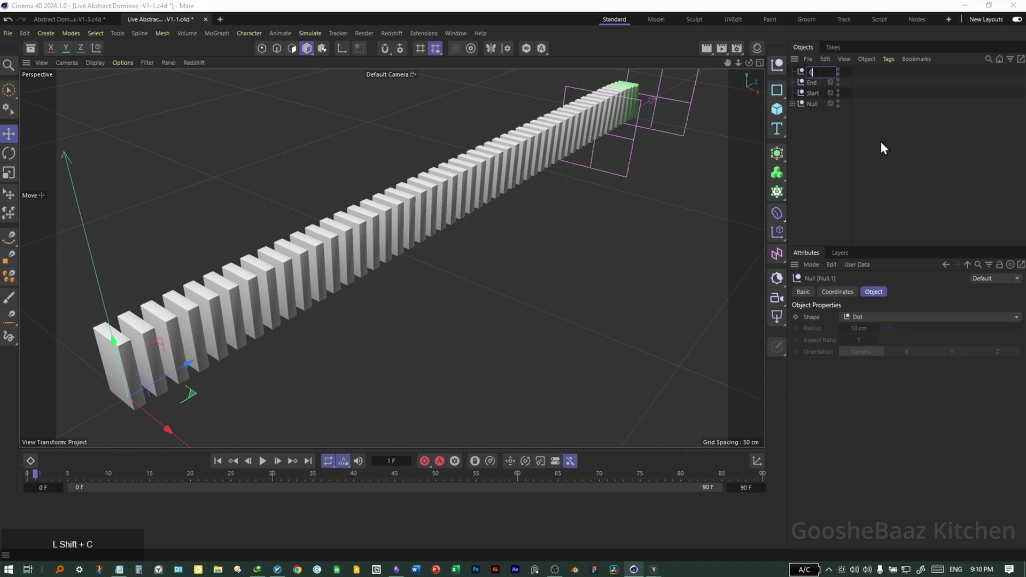
{"action": "type", "text": "ortroller"}
{"action": "key", "text": "Return"}
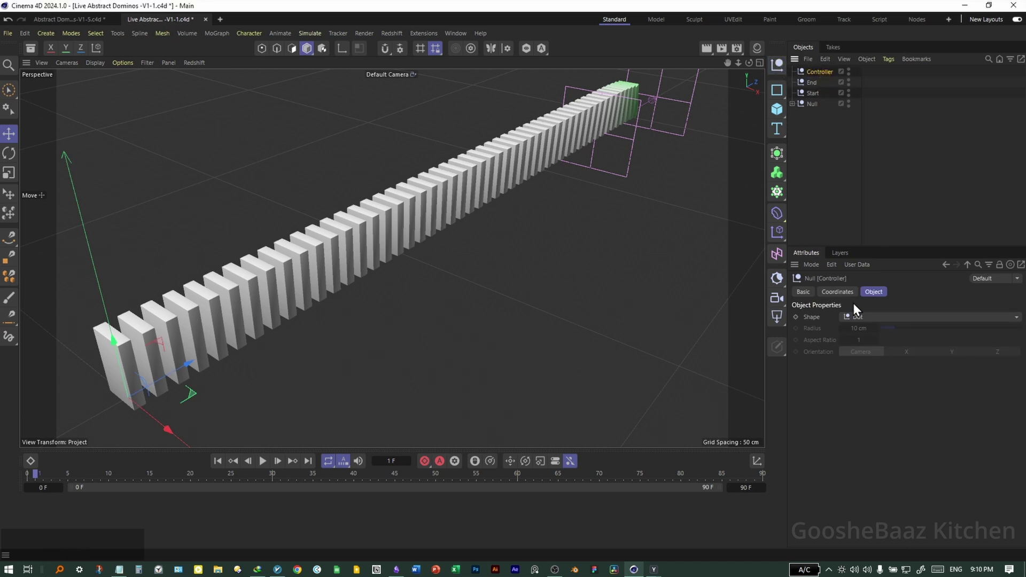
Step: Add a Boolean user data entry named Switch to the Controller null
{"action": "left_click", "coordinate": [857, 265]}
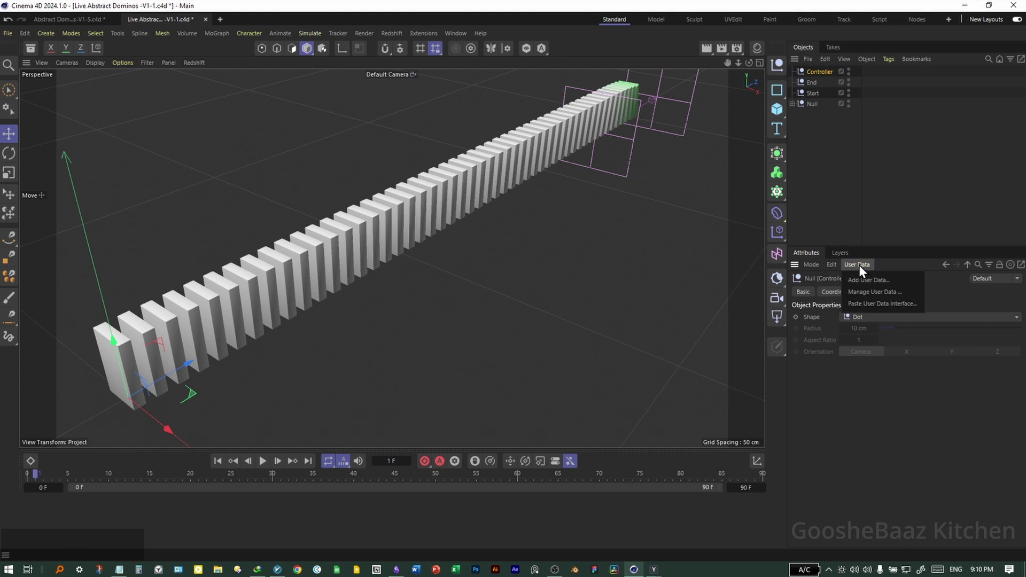
{"action": "left_click", "coordinate": [869, 279]}
{"action": "left_click", "coordinate": [673, 179]}
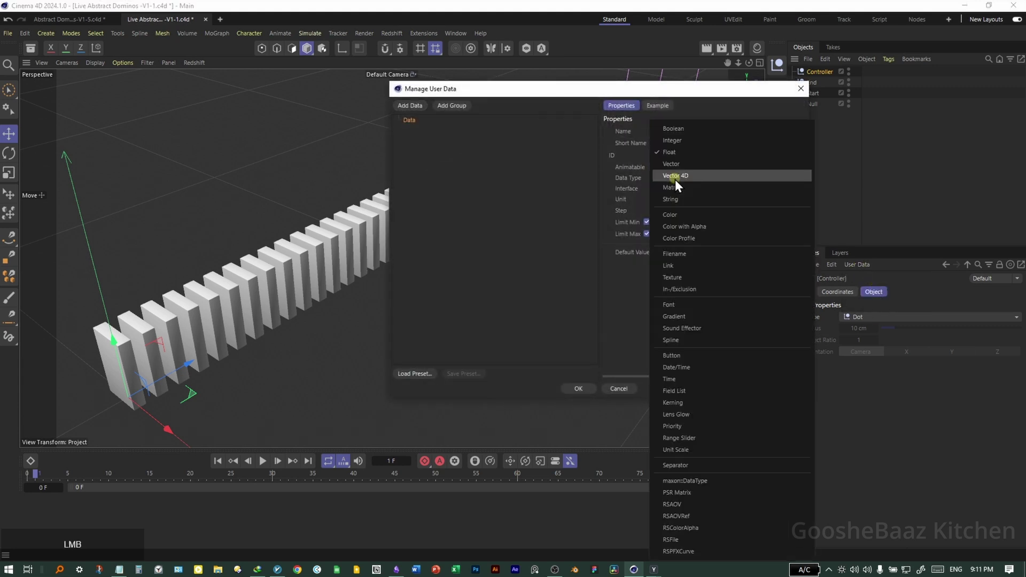
{"action": "left_click", "coordinate": [692, 128]}
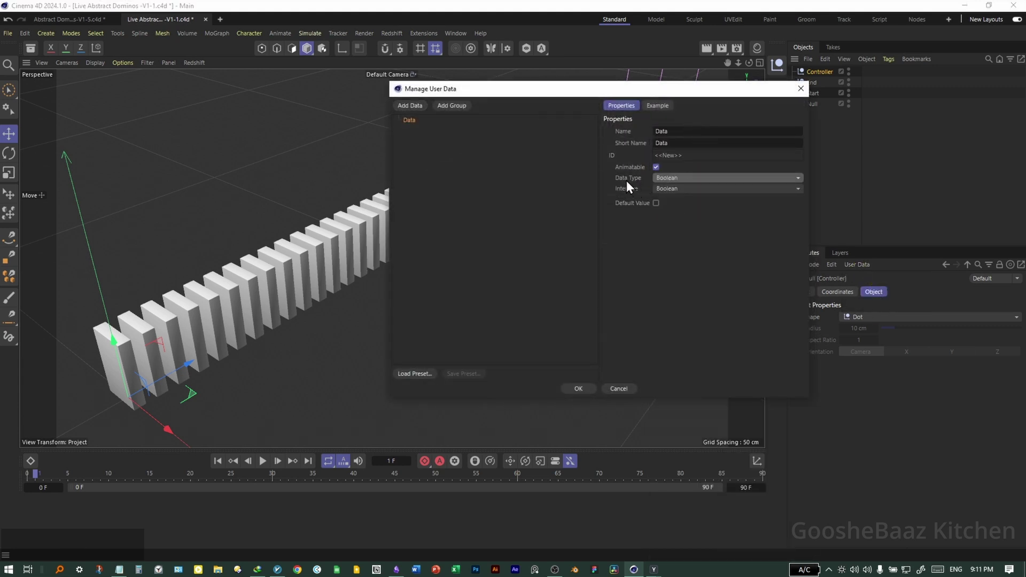
{"action": "left_click", "coordinate": [688, 131]}
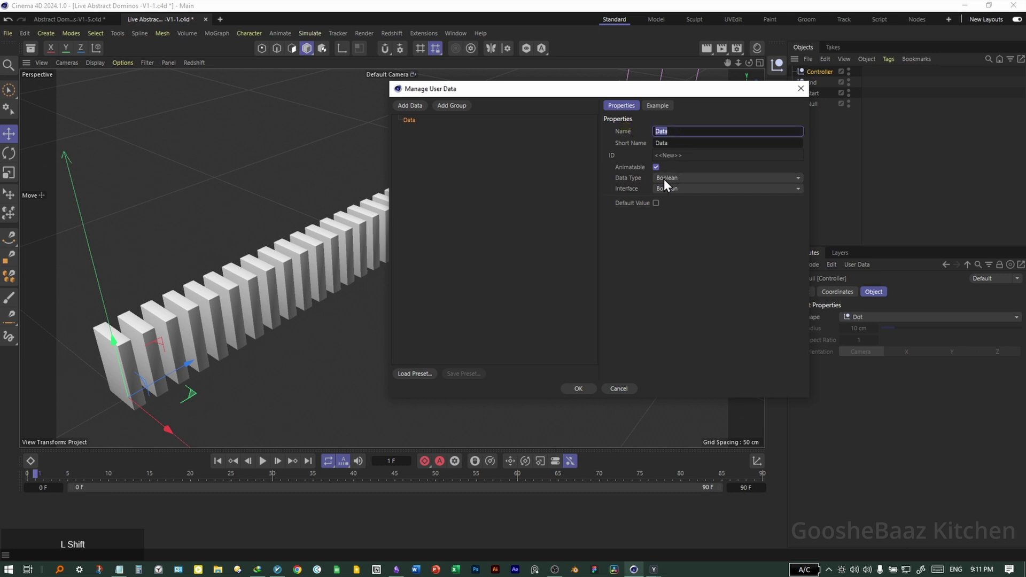
{"action": "type", "text": "Switch"}
{"action": "key", "text": "Return"}
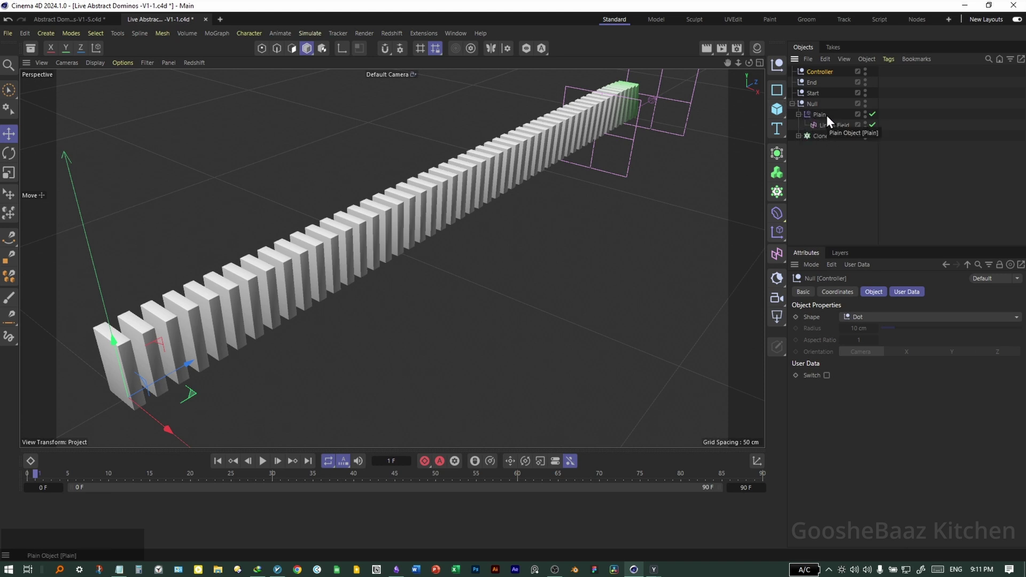
Step: Add an XPresso tag to the Plain effector and move its editor window clear of the domino row
{"action": "right_click", "coordinate": [821, 116]}
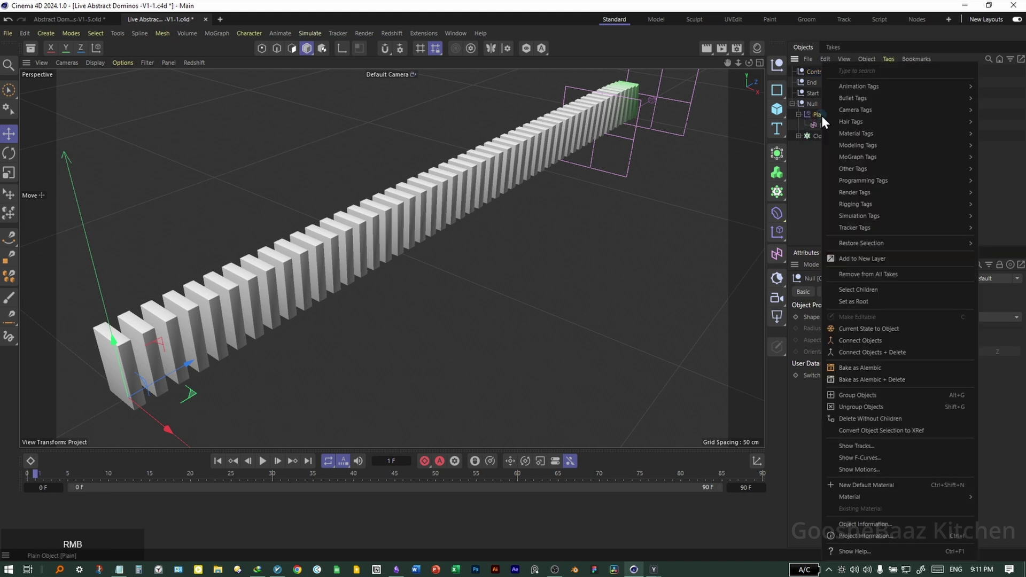
{"action": "type", "text": "xpre"}
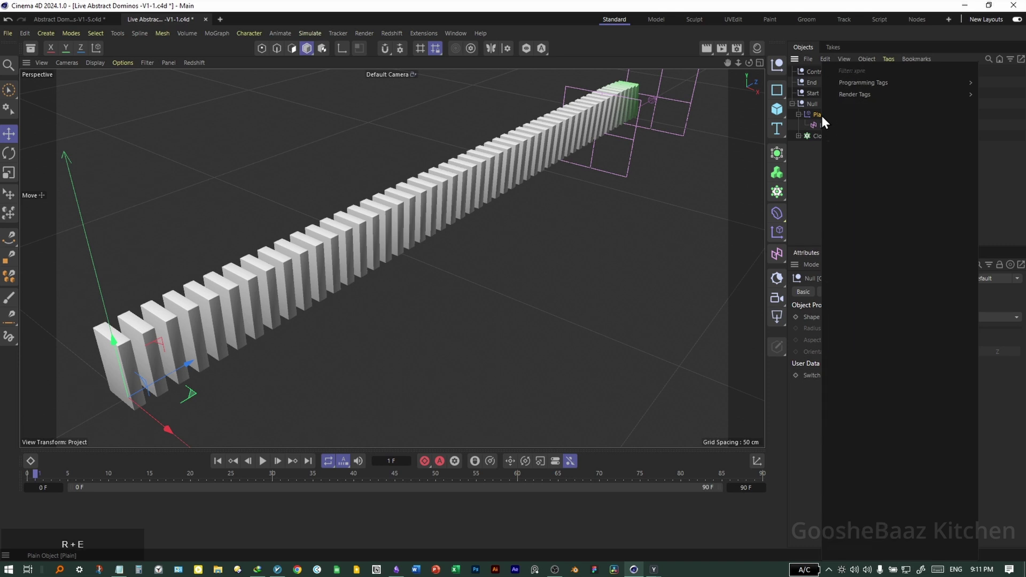
{"action": "mouse_move", "coordinate": [853, 94]}
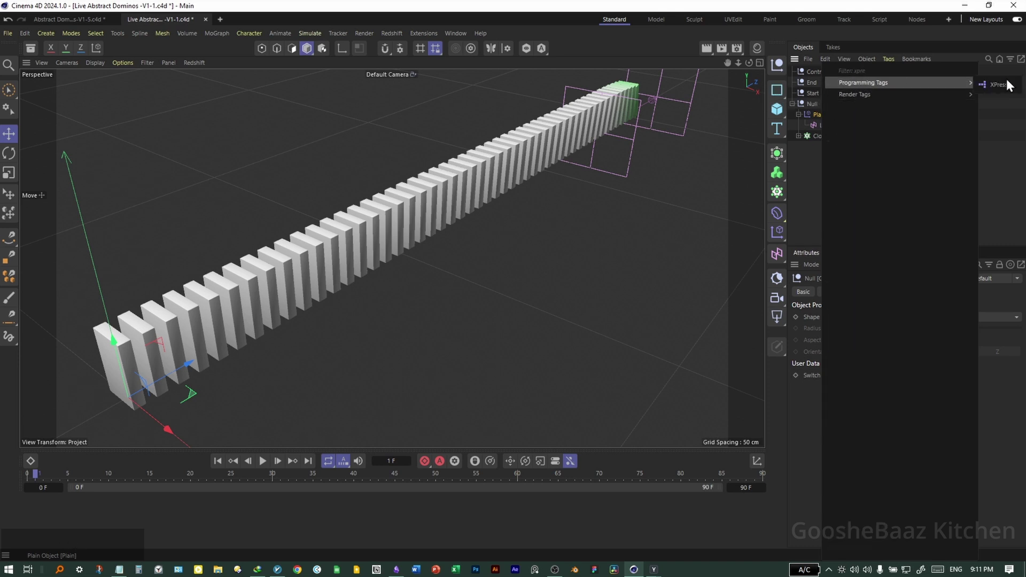
{"action": "left_click", "coordinate": [997, 84]}
{"action": "left_click_drag", "start_coordinate": [653, 112], "coordinate": [593, 250]}
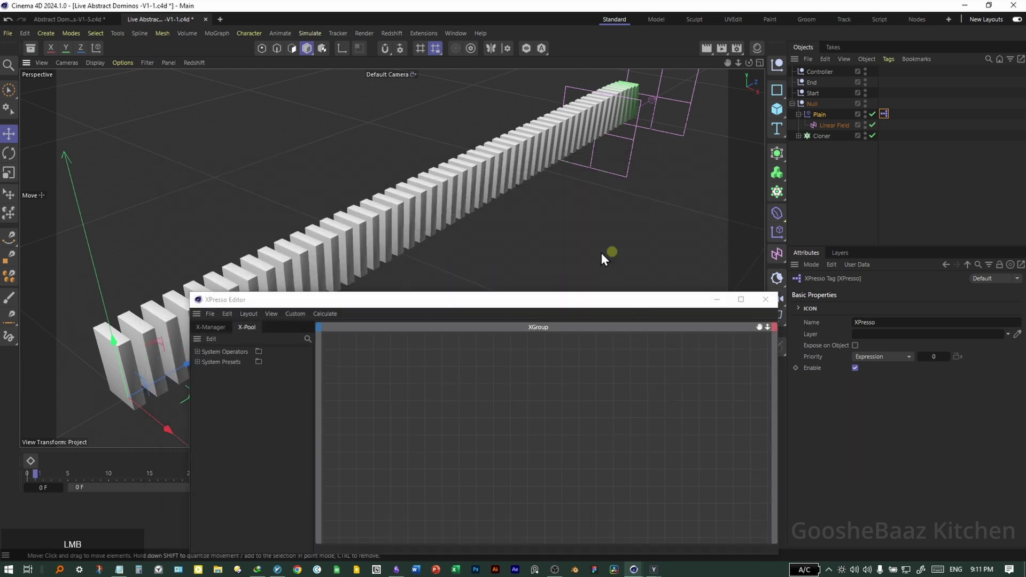
{"action": "left_click", "coordinate": [601, 252]}
{"action": "left_click_drag", "start_coordinate": [485, 216], "coordinate": [415, 234]}
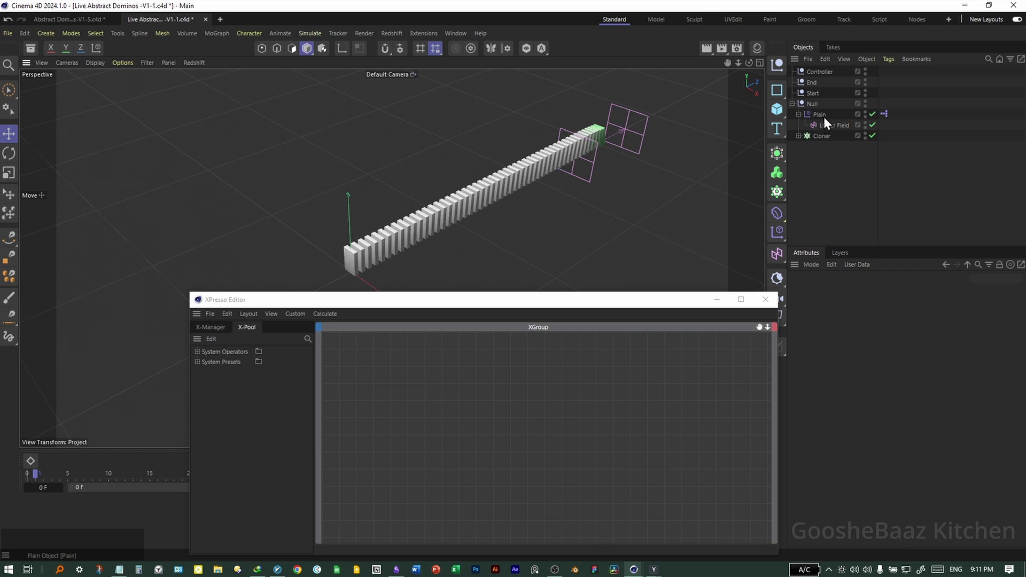
Step: Add the Plain effector as a node in the XPresso graph and give it a Position.Z input port
{"action": "left_click", "coordinate": [823, 116]}
{"action": "mouse_move", "coordinate": [635, 127]}
{"action": "left_mouse_down"}
{"action": "mouse_move", "coordinate": [451, 226]}
{"action": "mouse_move", "coordinate": [620, 156]}
{"action": "mouse_move", "coordinate": [625, 133]}
{"action": "left_mouse_up"}
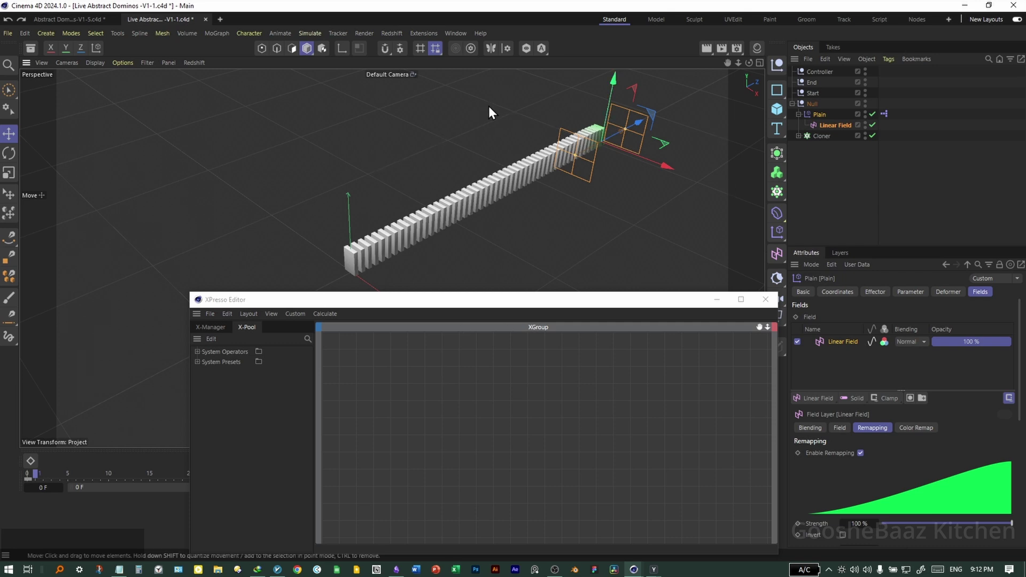
{"action": "left_click_drag", "start_coordinate": [538, 303], "coordinate": [500, 167]}
{"action": "left_click_drag", "start_coordinate": [823, 116], "coordinate": [594, 298]}
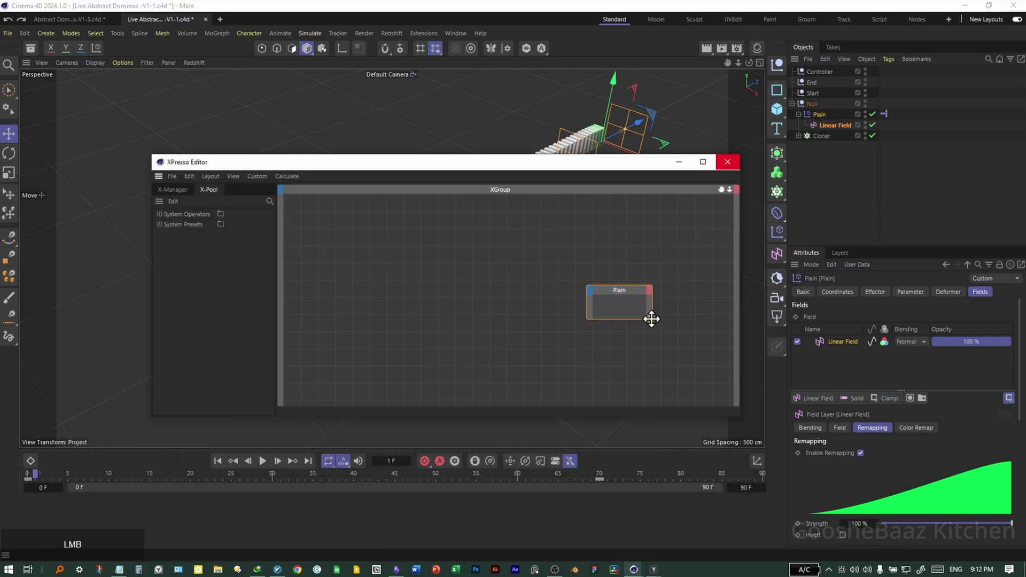
{"action": "left_click", "coordinate": [859, 318]}
{"action": "left_click", "coordinate": [837, 291]}
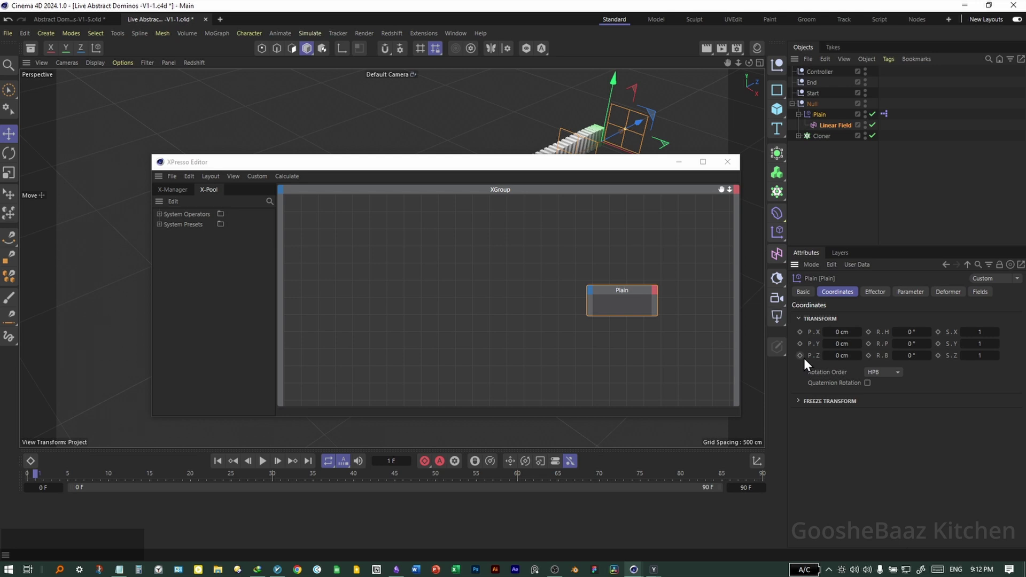
{"action": "left_click_drag", "start_coordinate": [812, 357], "coordinate": [591, 298]}
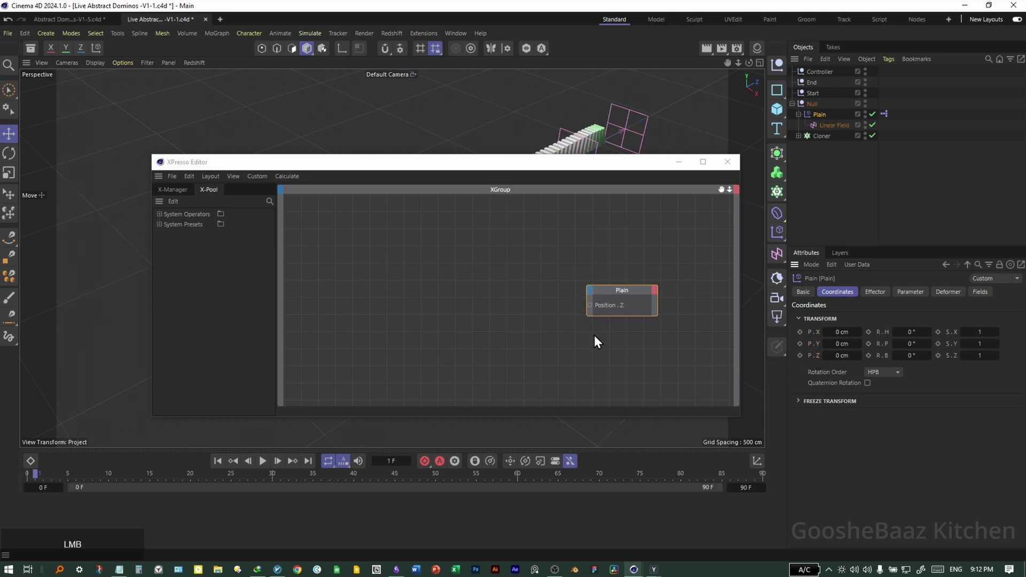
Step: Set the Plain node's reference mode to Relative Reference
{"action": "left_click", "coordinate": [609, 307]}
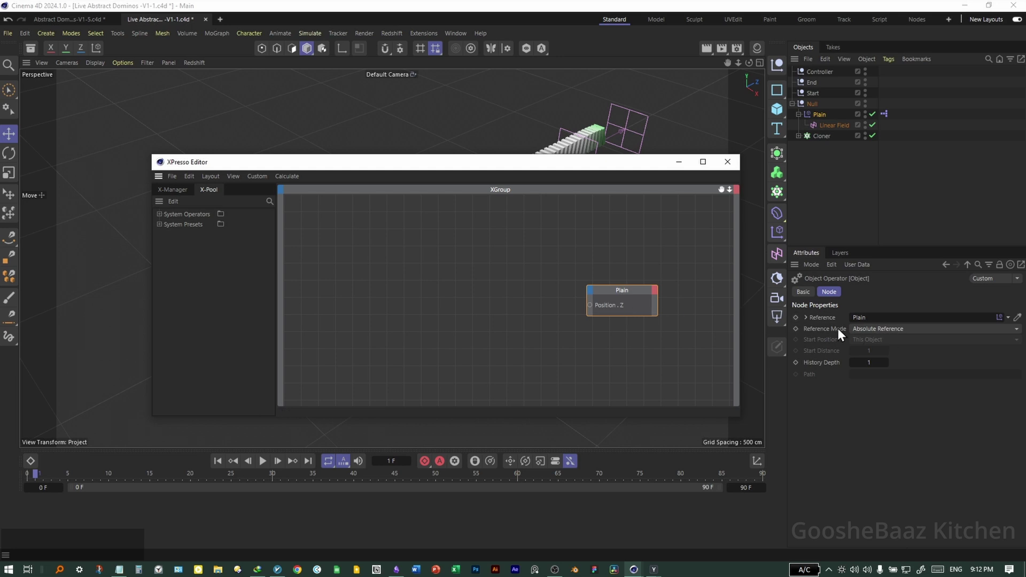
{"action": "left_click", "coordinate": [853, 329]}
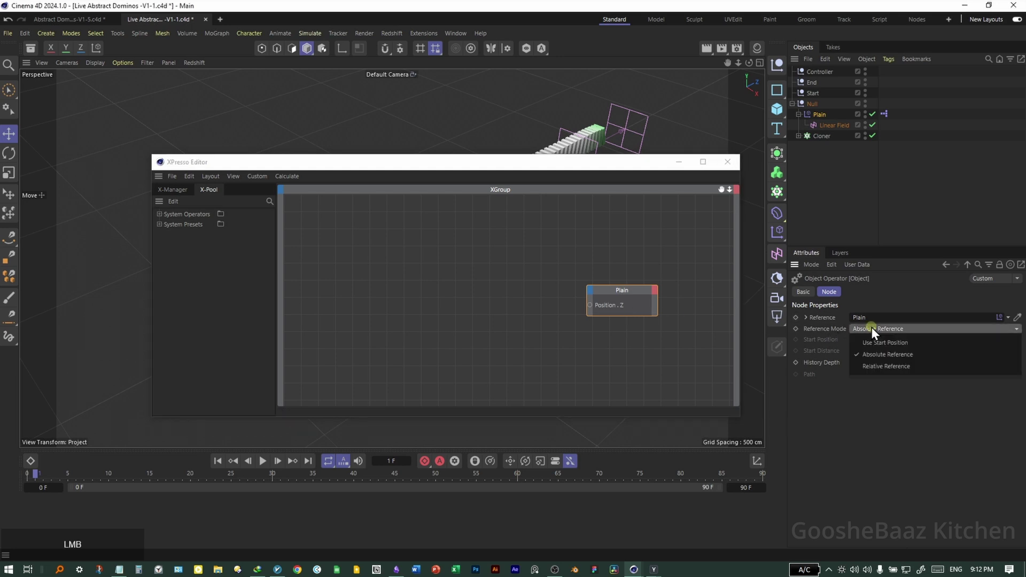
{"action": "left_click", "coordinate": [882, 367]}
Step: Add a Random node to the XPresso graph and set its random mode to Free
{"action": "left_click", "coordinate": [269, 201]}
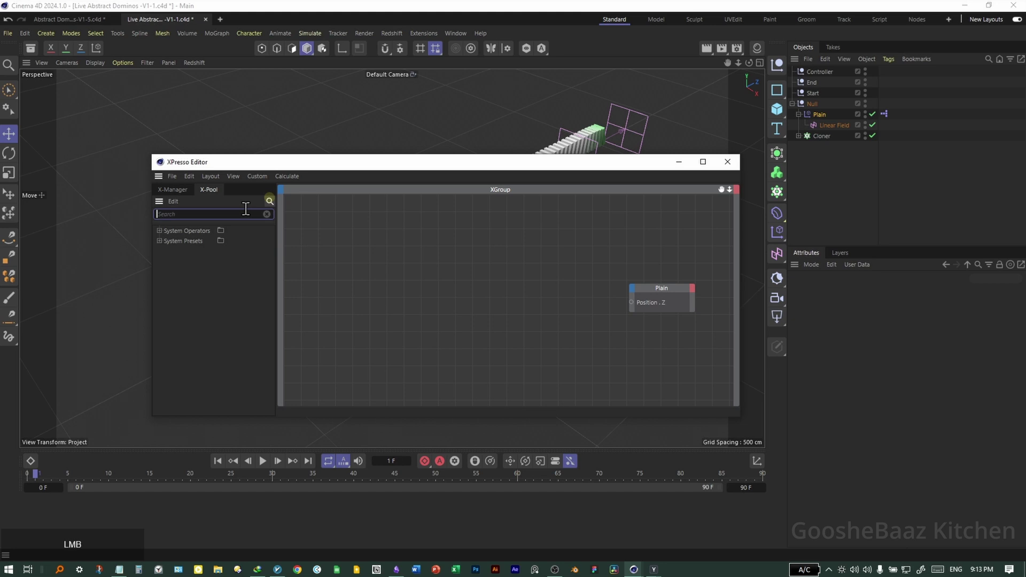
{"action": "type", "text": "random"}
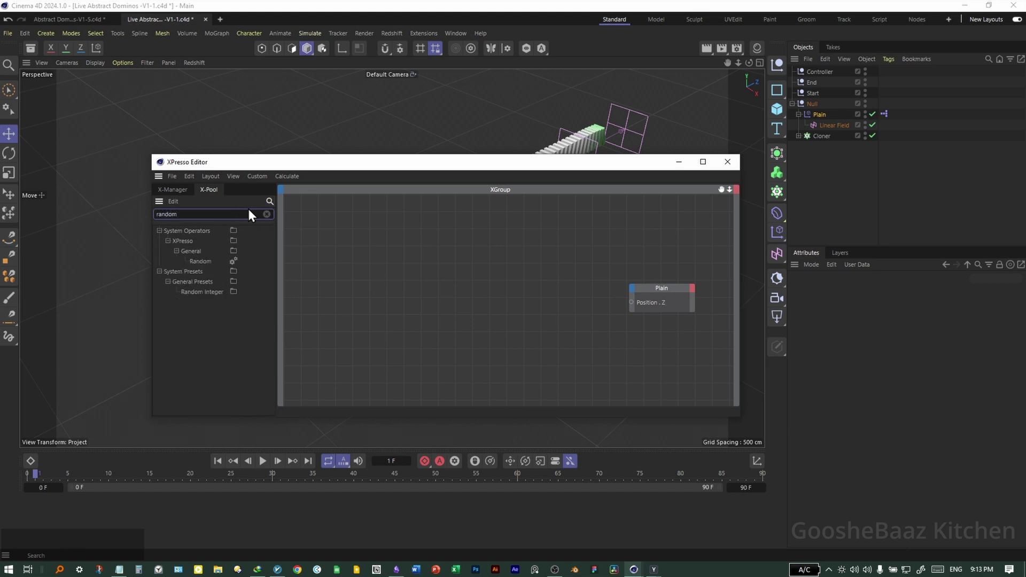
{"action": "left_click_drag", "start_coordinate": [201, 261], "coordinate": [395, 283]}
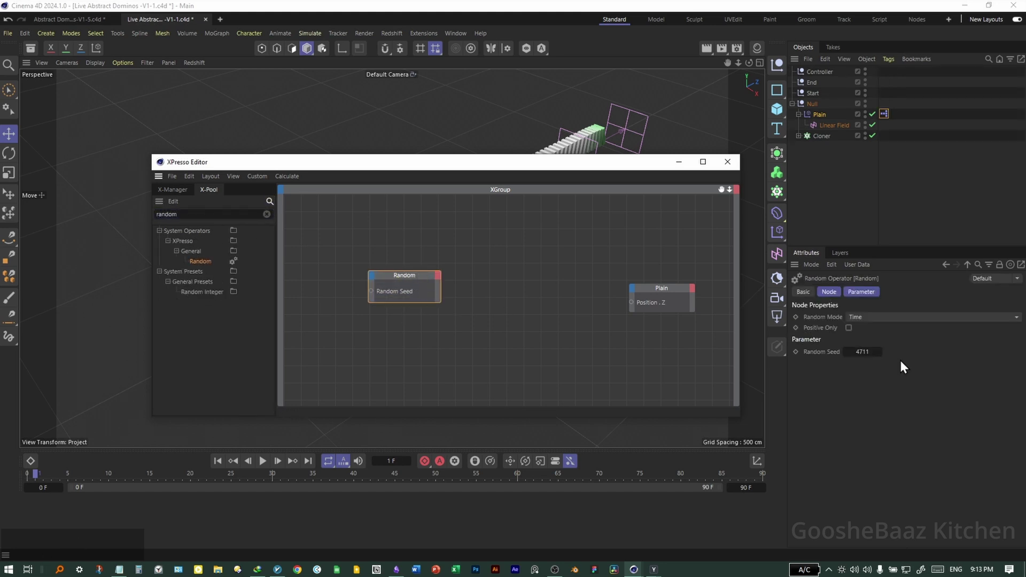
{"action": "left_click", "coordinate": [868, 321]}
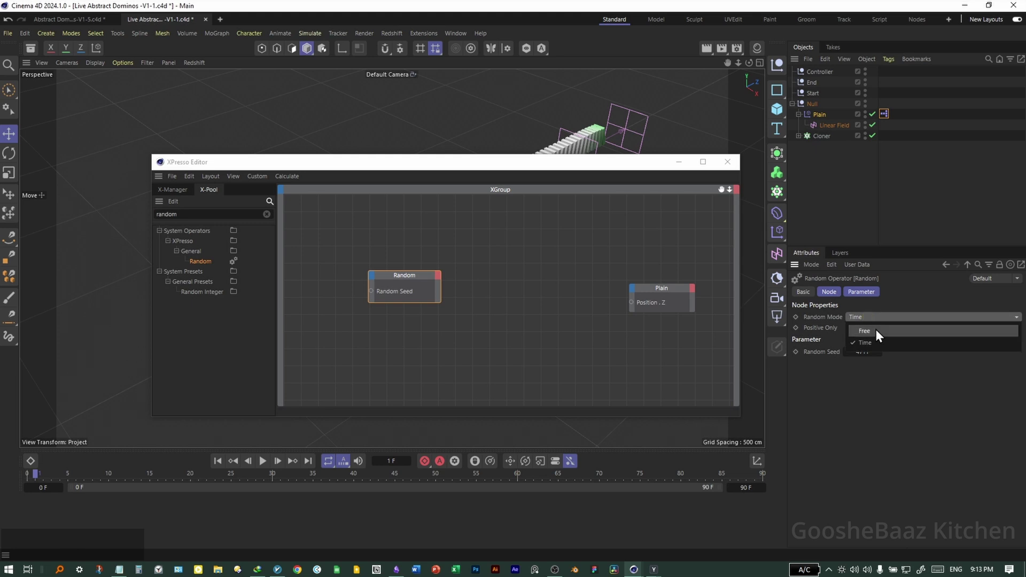
{"action": "left_click", "coordinate": [877, 330]}
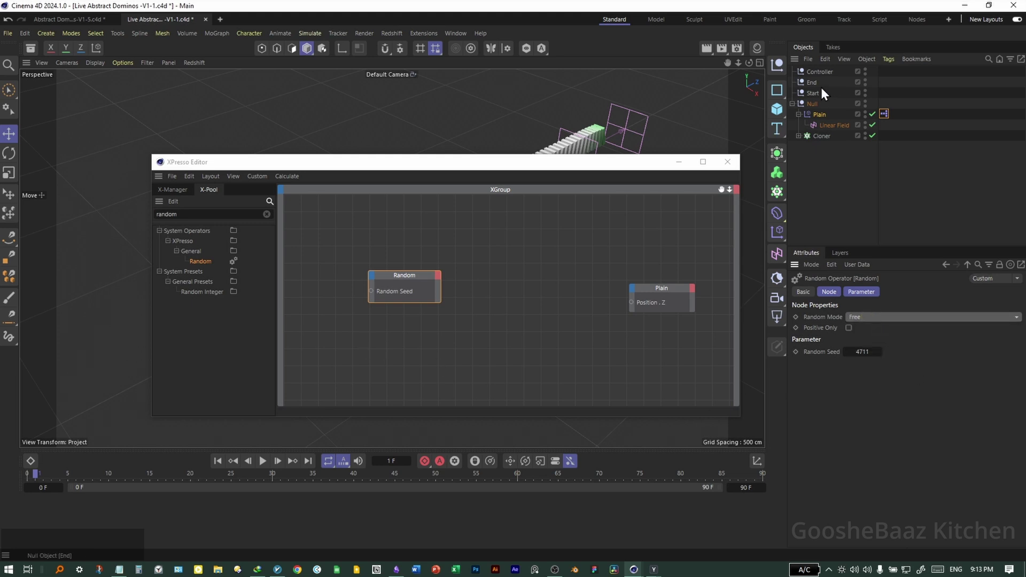
Step: Add the Start and End nulls as nodes in the graph and give each a Position.Z output port
{"action": "left_click_drag", "start_coordinate": [820, 91], "coordinate": [471, 389]}
{"action": "left_click_drag", "start_coordinate": [813, 83], "coordinate": [465, 377]}
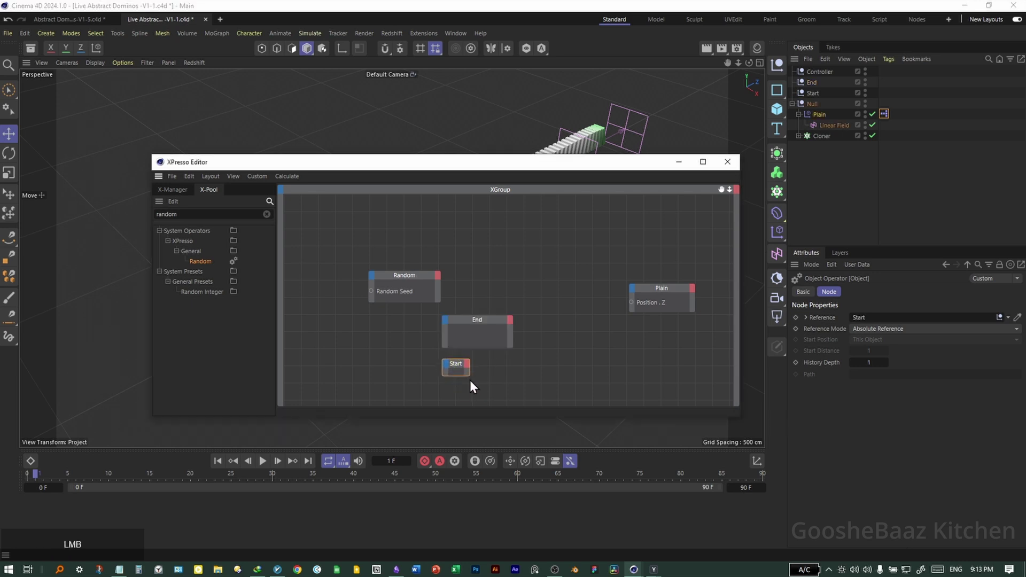
{"action": "left_click", "coordinate": [809, 83]}
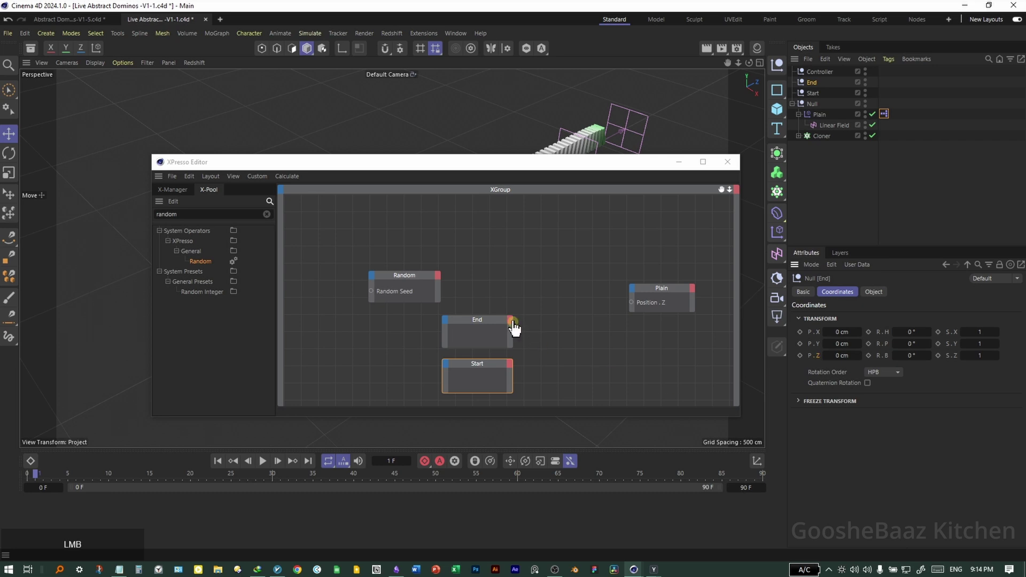
{"action": "left_click_drag", "start_coordinate": [512, 322], "coordinate": [512, 323]}
{"action": "left_click_drag", "start_coordinate": [809, 354], "coordinate": [511, 364]}
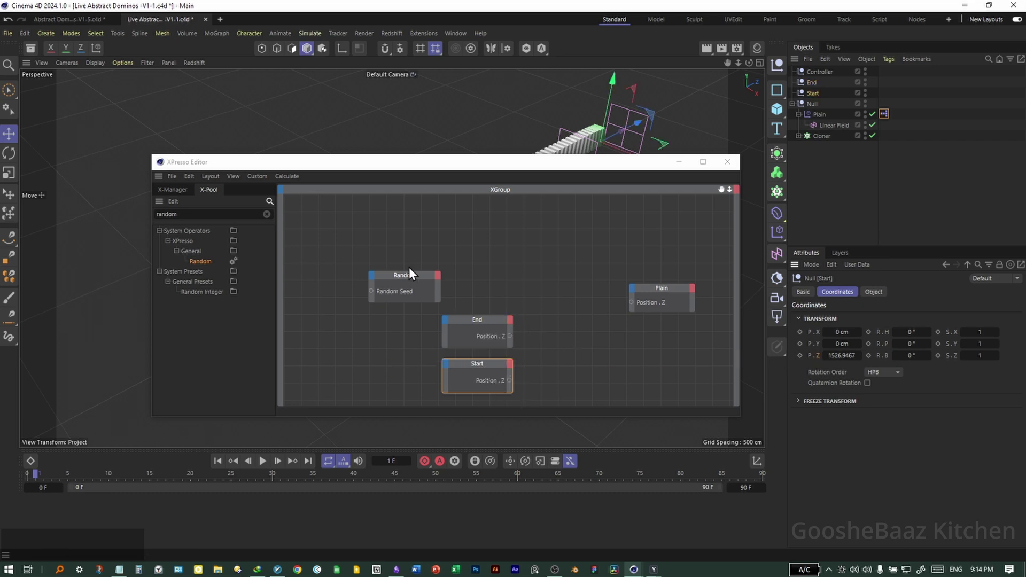
Step: Find the Range Mapper operator and place it in the graph between the Random and Plain nodes
{"action": "left_click", "coordinate": [265, 214]}
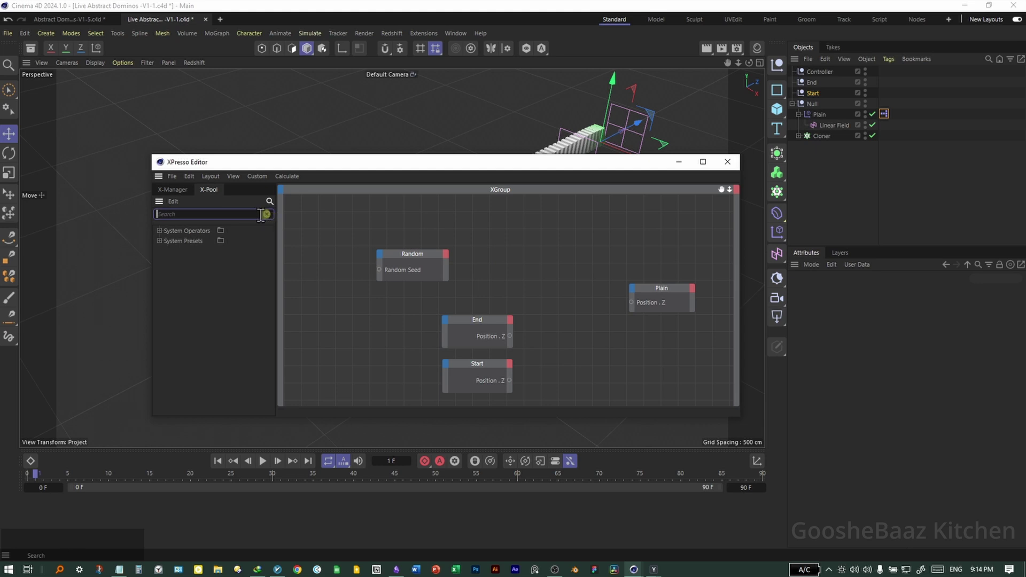
{"action": "left_click", "coordinate": [254, 214]}
{"action": "type", "text": "ran"}
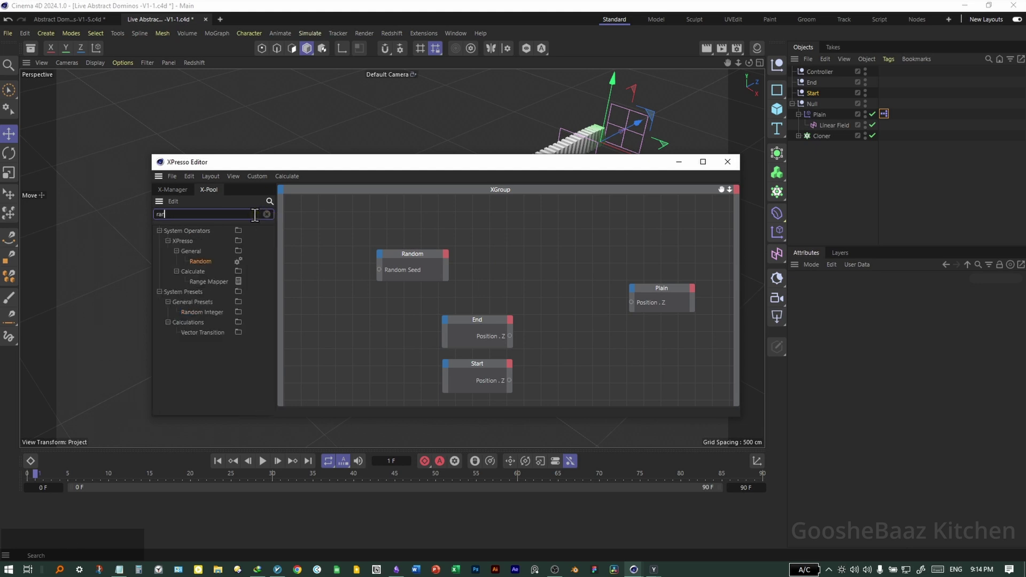
{"action": "type", "text": "ge mapp"}
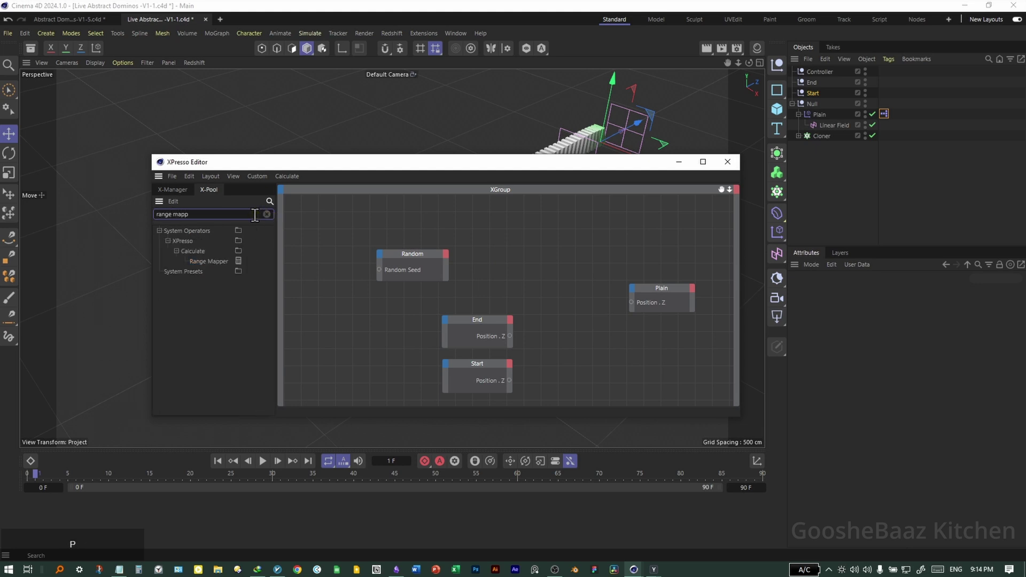
{"action": "left_click_drag", "start_coordinate": [202, 263], "coordinate": [531, 308]}
Step: Enable Positive Only on the Random node and connect a Real output from it to the Range Mapper's Input
{"action": "left_click", "coordinate": [419, 272]}
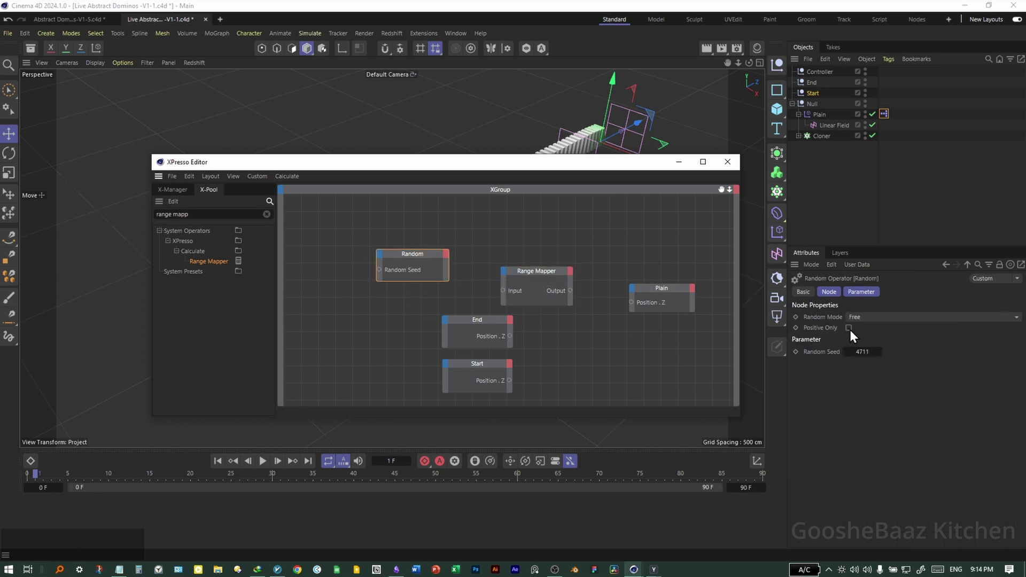
{"action": "left_click", "coordinate": [537, 301]}
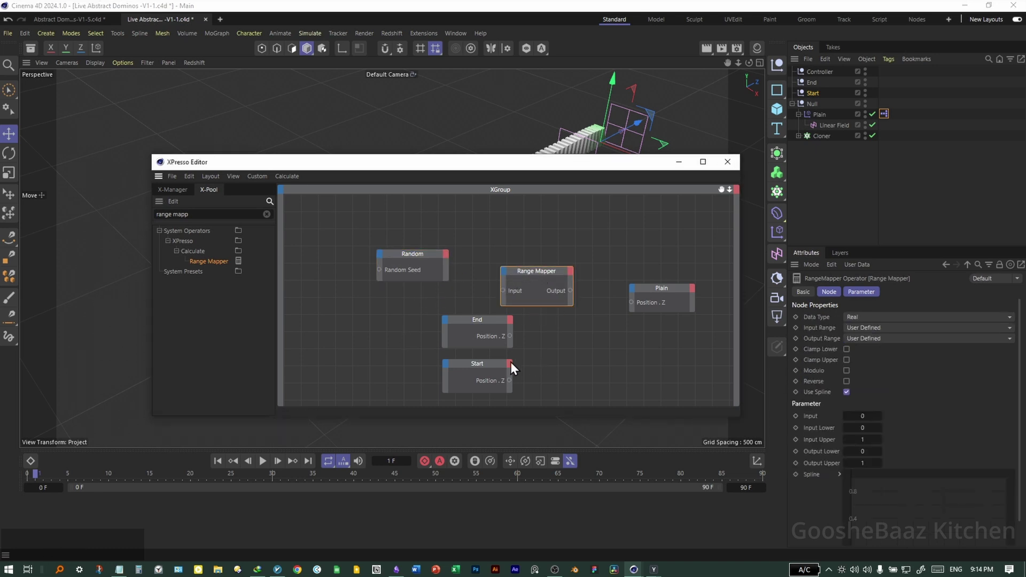
{"action": "left_click", "coordinate": [445, 255]}
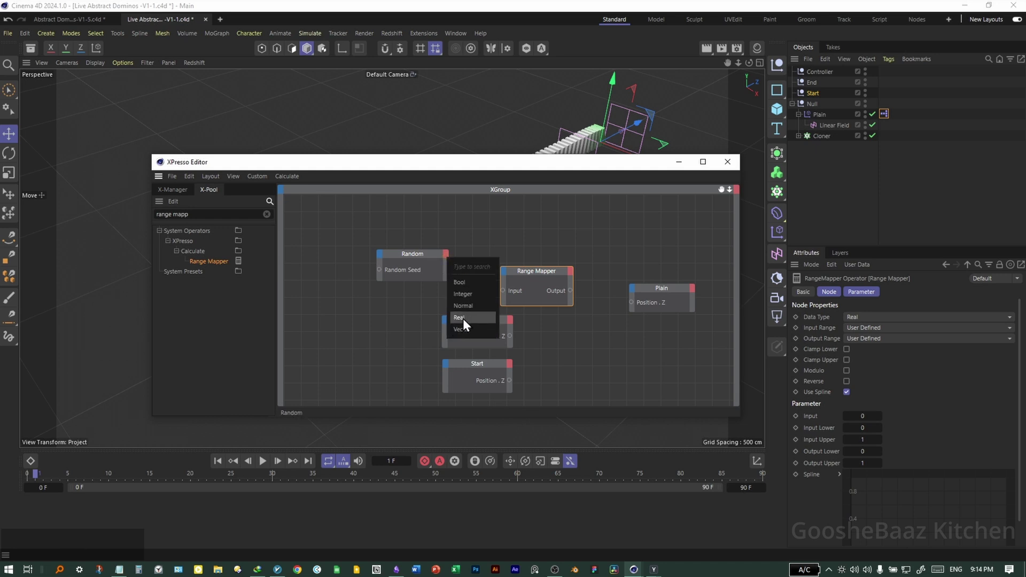
{"action": "left_click", "coordinate": [463, 319]}
{"action": "left_click_drag", "start_coordinate": [500, 277], "coordinate": [502, 292]}
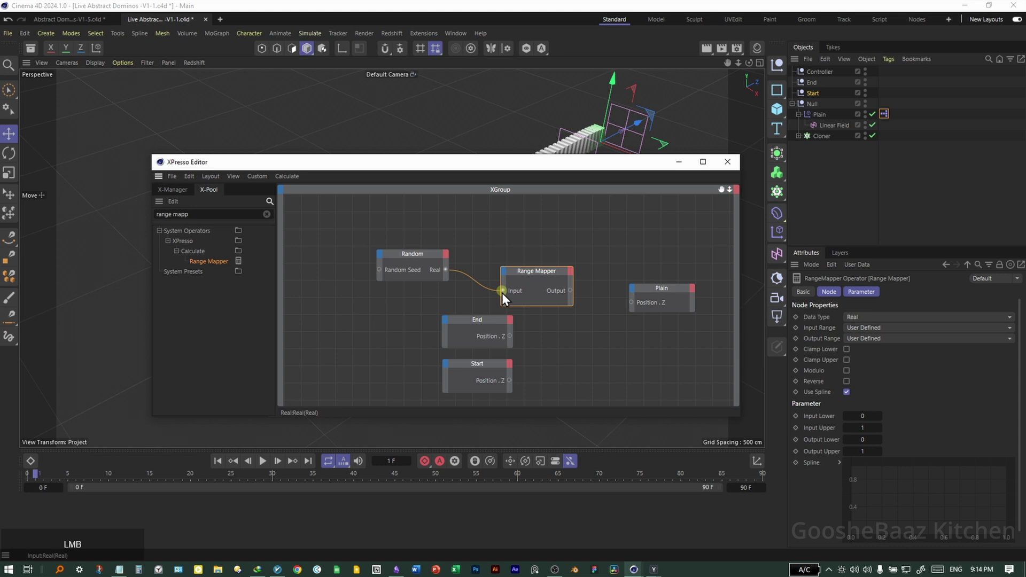
Step: Wire Start's Position.Z to Output Lower, End's to Output Upper, and the Range Mapper's Output to Plain's Position.Z
{"action": "left_click", "coordinate": [537, 279]}
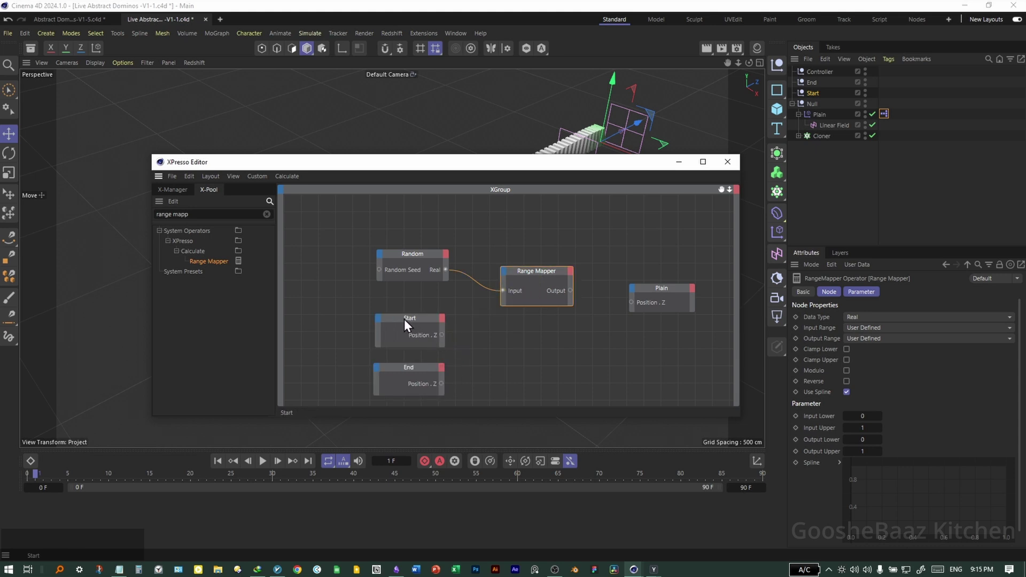
{"action": "left_click_drag", "start_coordinate": [441, 335], "coordinate": [504, 274]}
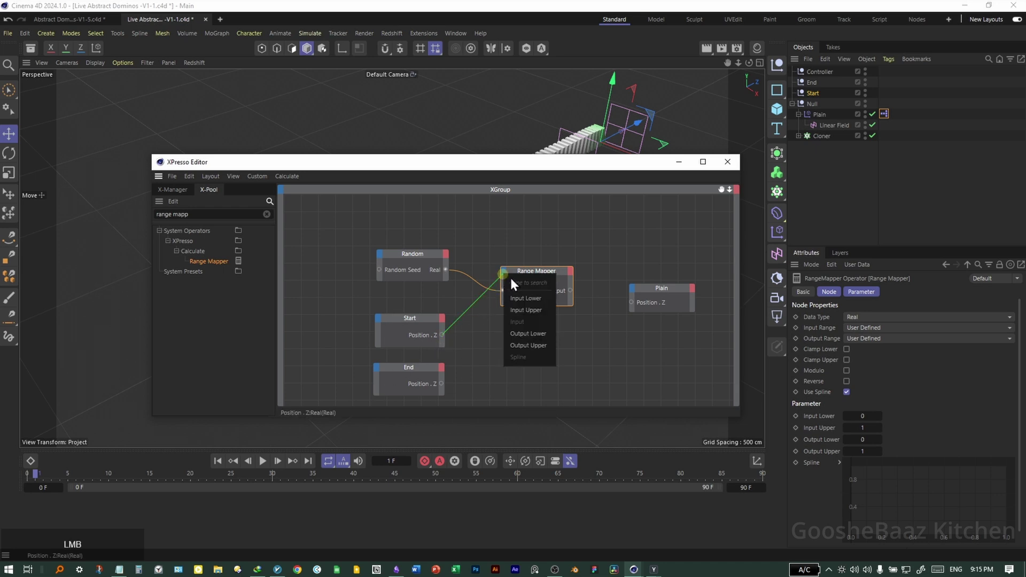
{"action": "left_click", "coordinate": [537, 335]}
{"action": "left_click_drag", "start_coordinate": [441, 382], "coordinate": [503, 274]}
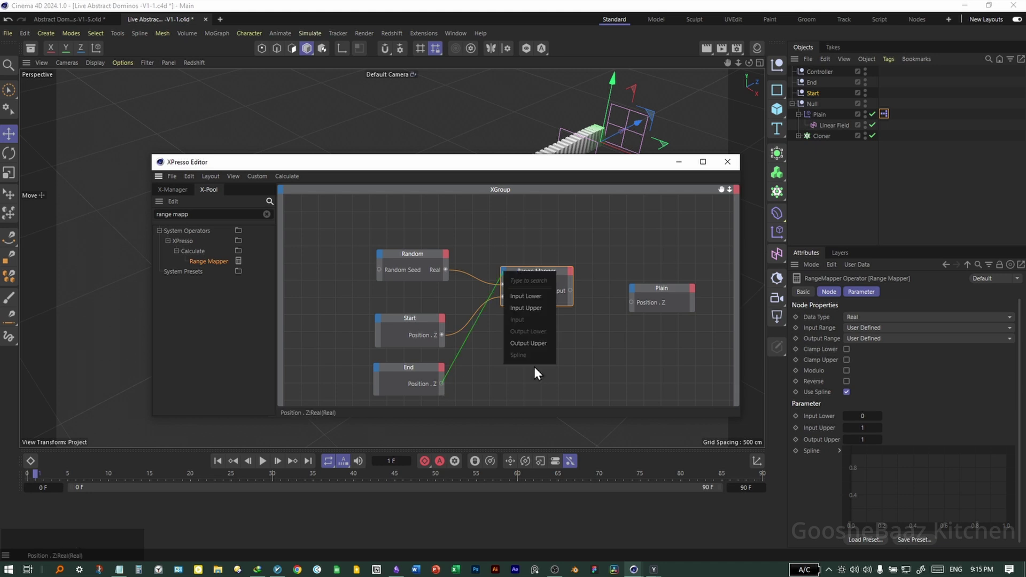
{"action": "left_click", "coordinate": [530, 342]}
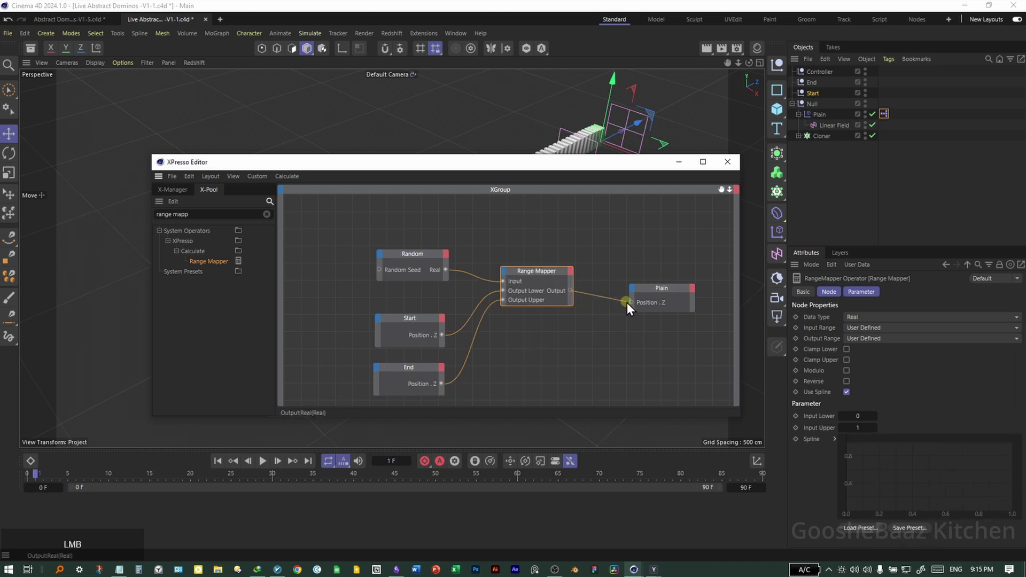
{"action": "left_click_drag", "start_coordinate": [630, 302], "coordinate": [630, 301]}
Step: Scrub the timeline to check the effector's random movement, moving the XPresso Editor clear of the dominoes
{"action": "left_click_drag", "start_coordinate": [35, 474], "coordinate": [215, 474]}
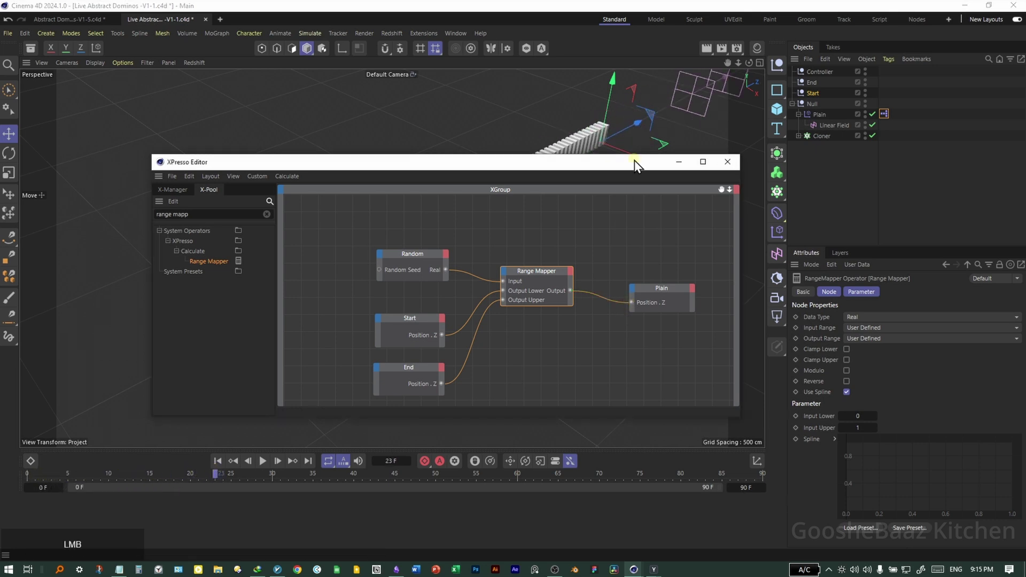
{"action": "left_click_drag", "start_coordinate": [634, 161], "coordinate": [614, 220]}
{"action": "left_click_drag", "start_coordinate": [108, 476], "coordinate": [255, 474]}
Step: Insert a Freeze node between Random and Range Mapper, wiring Random's Real into Value and its Output into the mapper's Input
{"action": "left_click", "coordinate": [246, 274]}
{"action": "type", "text": "r"}
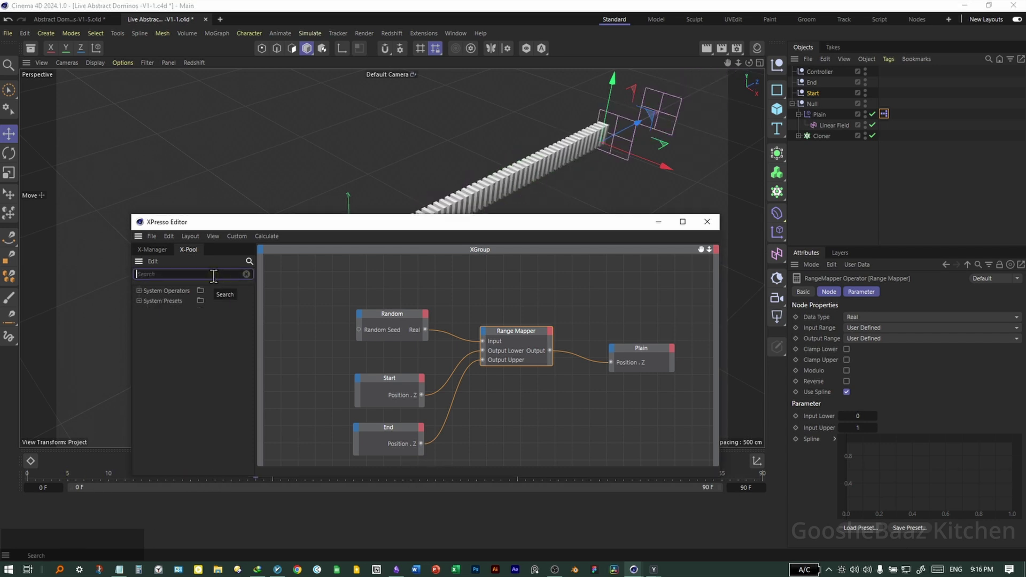
{"action": "type", "text": "ee"}
{"action": "left_click_drag", "start_coordinate": [178, 322], "coordinate": [439, 288]}
{"action": "left_click_drag", "start_coordinate": [391, 313], "coordinate": [345, 316]}
{"action": "left_click_drag", "start_coordinate": [377, 332], "coordinate": [482, 342]}
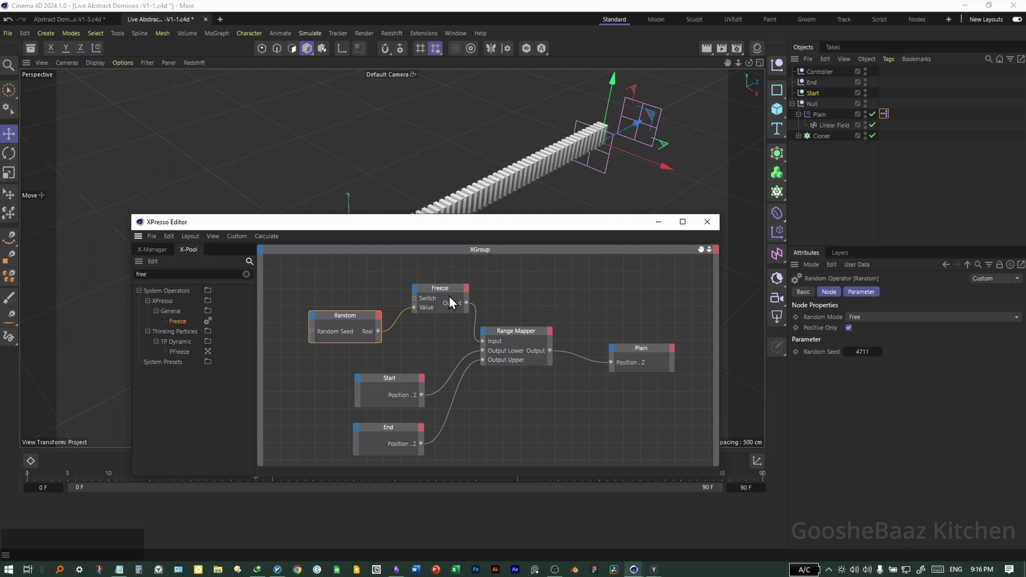
{"action": "left_click_drag", "start_coordinate": [448, 296], "coordinate": [440, 311]}
Step: Toggle the Freeze node's Switch repeatedly to test how it randomizes and holds the field position
{"action": "left_click", "coordinate": [826, 341]}
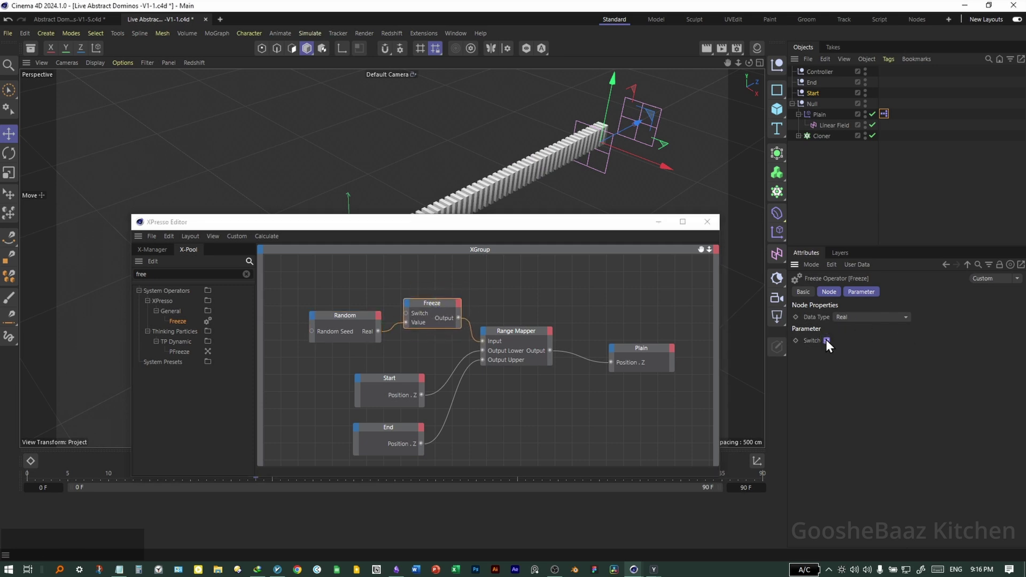
{"action": "left_click", "coordinate": [827, 340]}
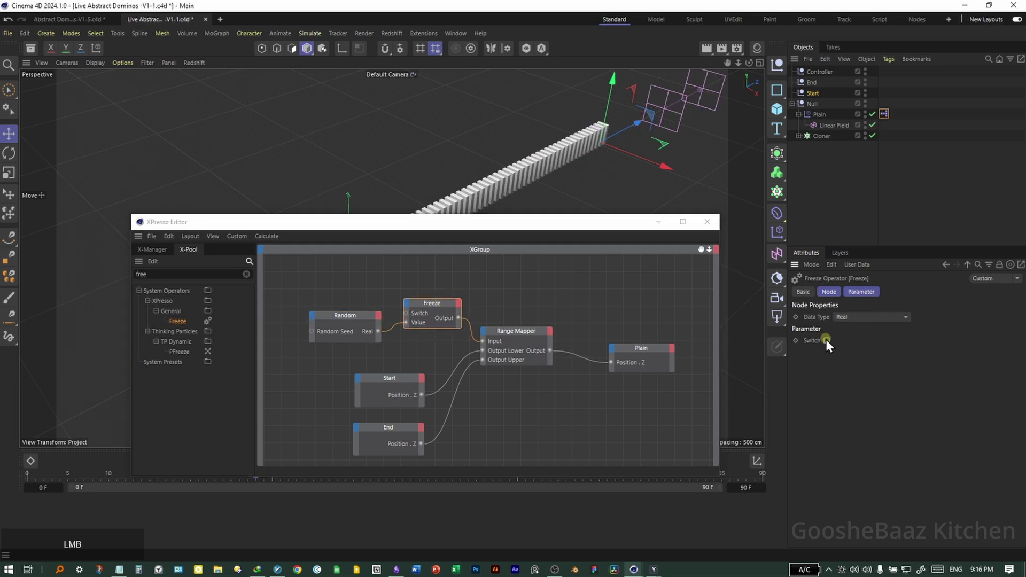
{"action": "left_click", "coordinate": [826, 340]}
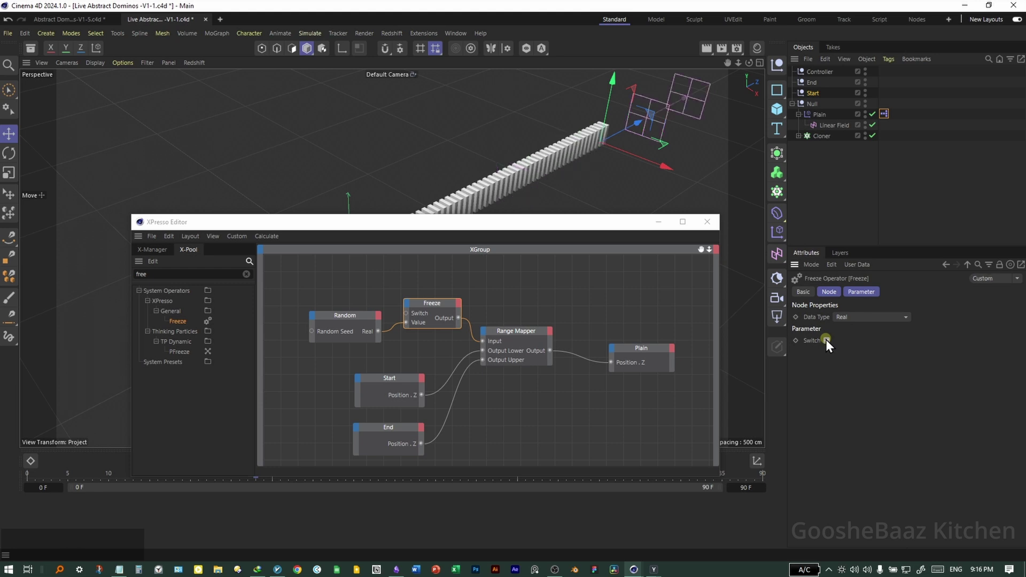
{"action": "left_click", "coordinate": [826, 340]}
{"action": "left_click", "coordinate": [827, 341]}
{"action": "left_click", "coordinate": [827, 340]}
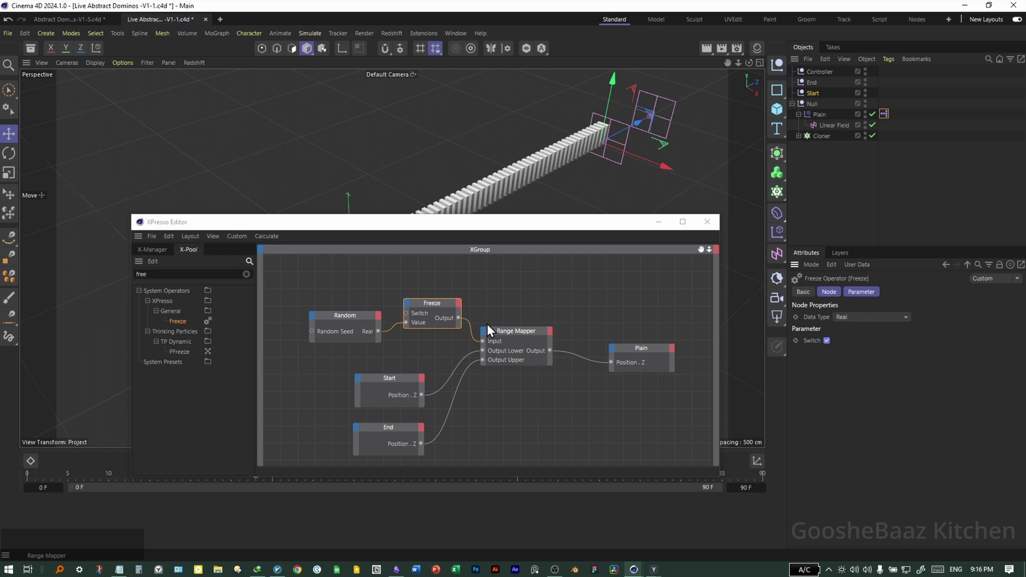
Step: Add the Controller null as a node with its Switch user data as output and connect it to Freeze's Switch input
{"action": "left_click_drag", "start_coordinate": [825, 73], "coordinate": [311, 296]}
{"action": "left_click", "coordinate": [907, 291]}
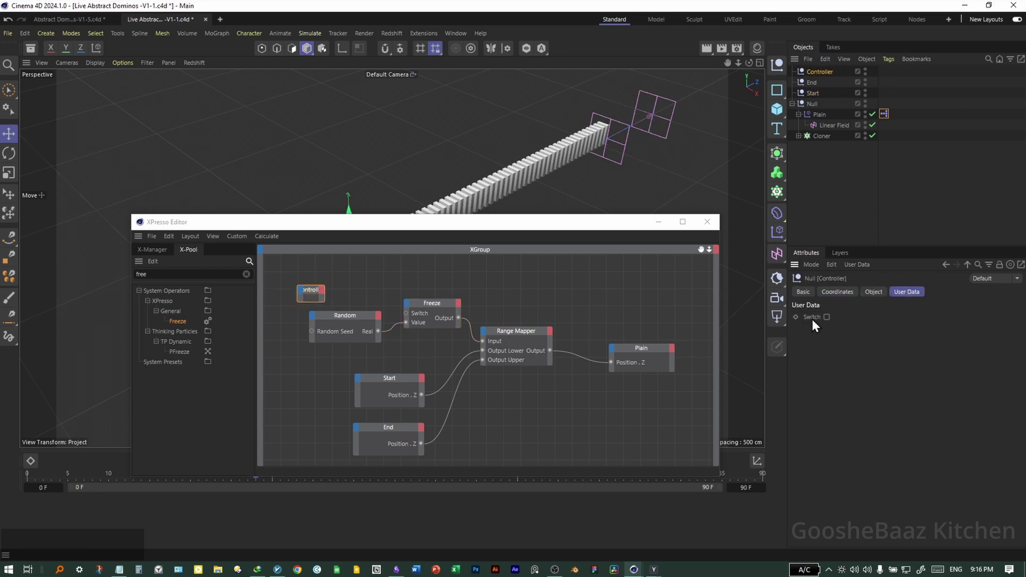
{"action": "left_click_drag", "start_coordinate": [813, 319], "coordinate": [350, 294]}
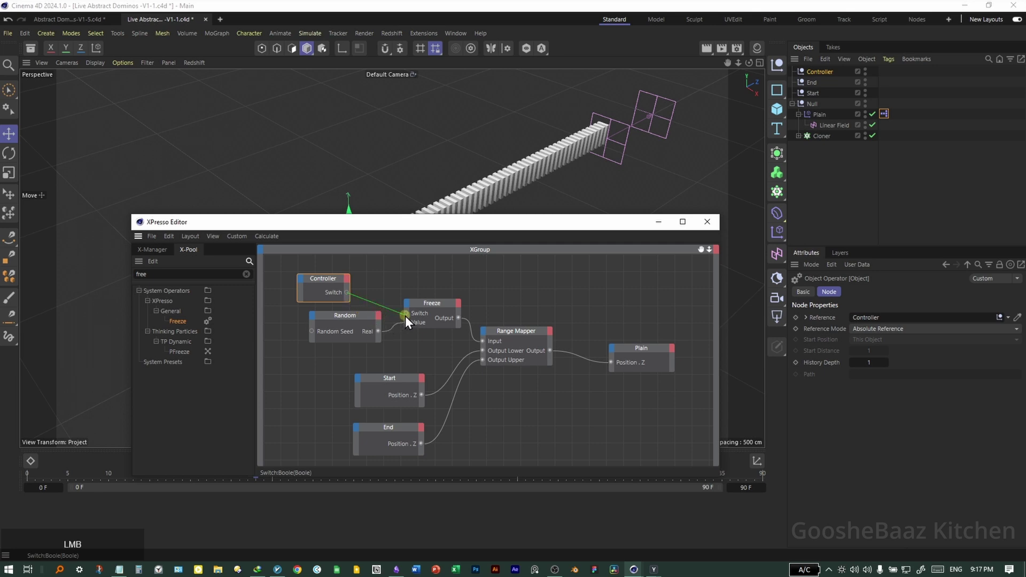
{"action": "left_click_drag", "start_coordinate": [405, 316], "coordinate": [407, 314]}
Step: Toggle the Controller null's Switch user data to test that it randomizes the field position
{"action": "left_click", "coordinate": [1008, 293]}
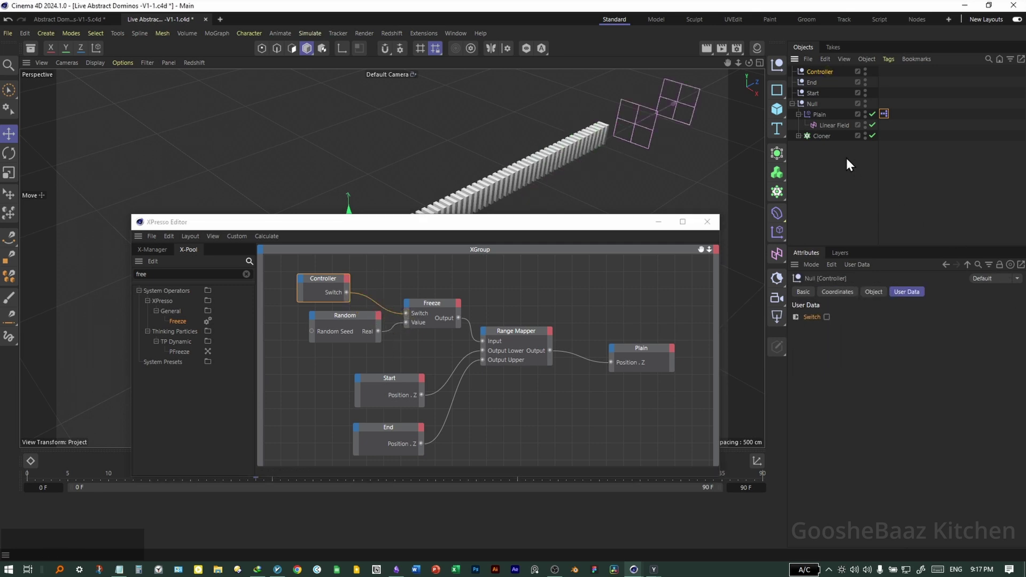
{"action": "left_click", "coordinate": [827, 317]}
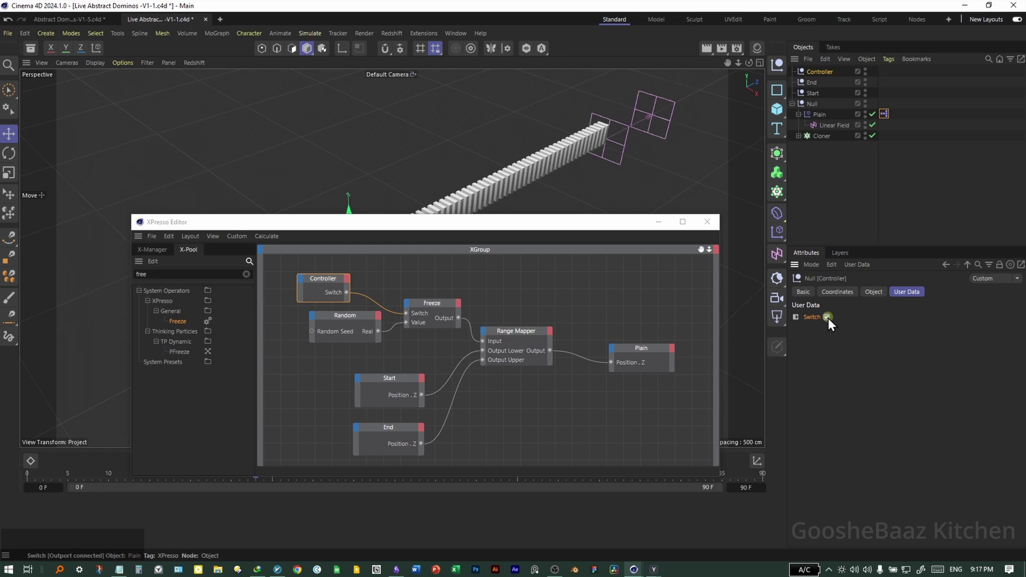
{"action": "left_click", "coordinate": [827, 317]}
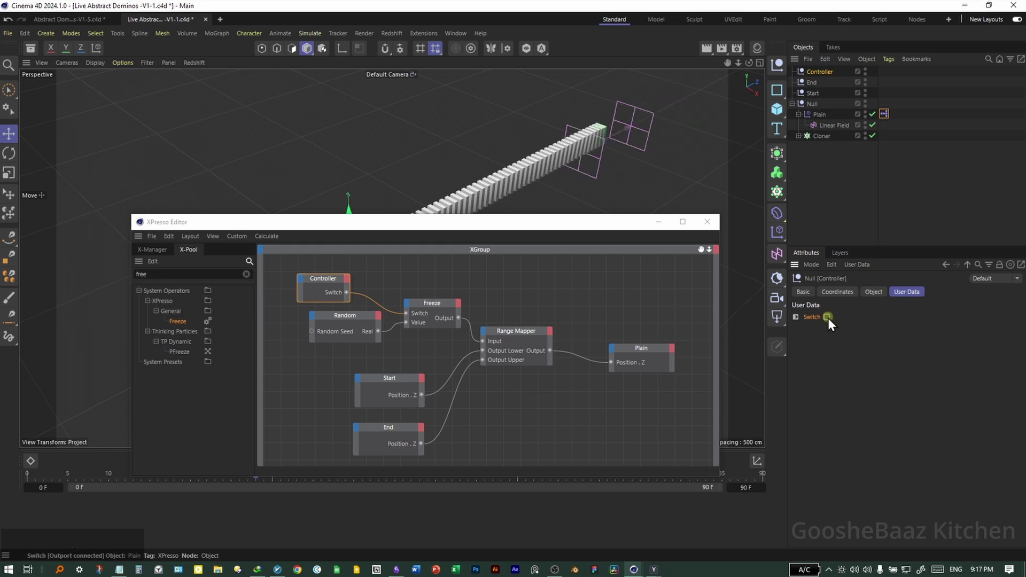
Step: Minimize the XPresso Editor and rename the null holding the Plain effector and Cloner to 1
{"action": "left_click", "coordinate": [398, 339]}
{"action": "scroll", "coordinate": [397, 338], "scroll_direction": "down", "scroll_amount": 1}
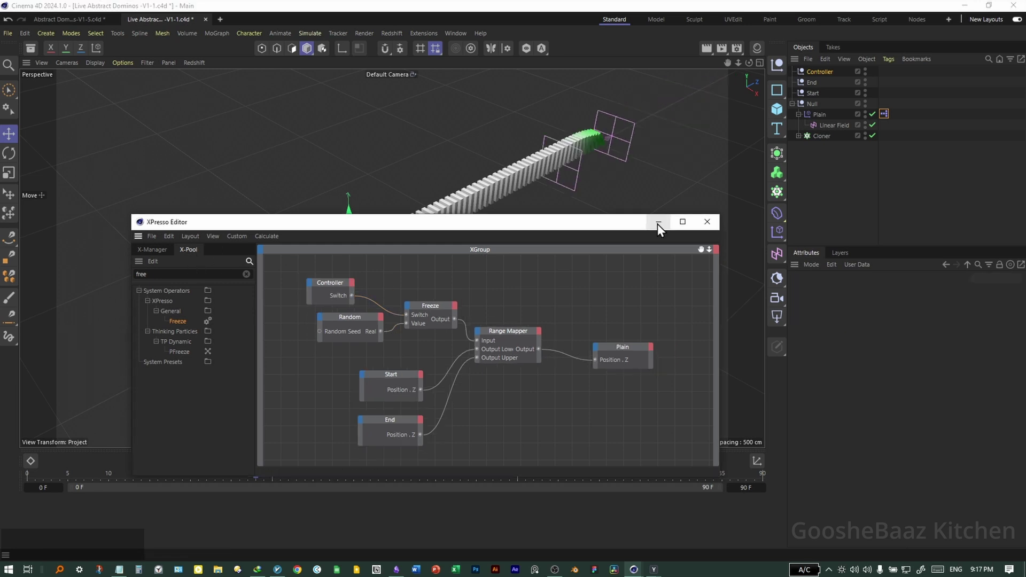
{"action": "left_click", "coordinate": [657, 222]}
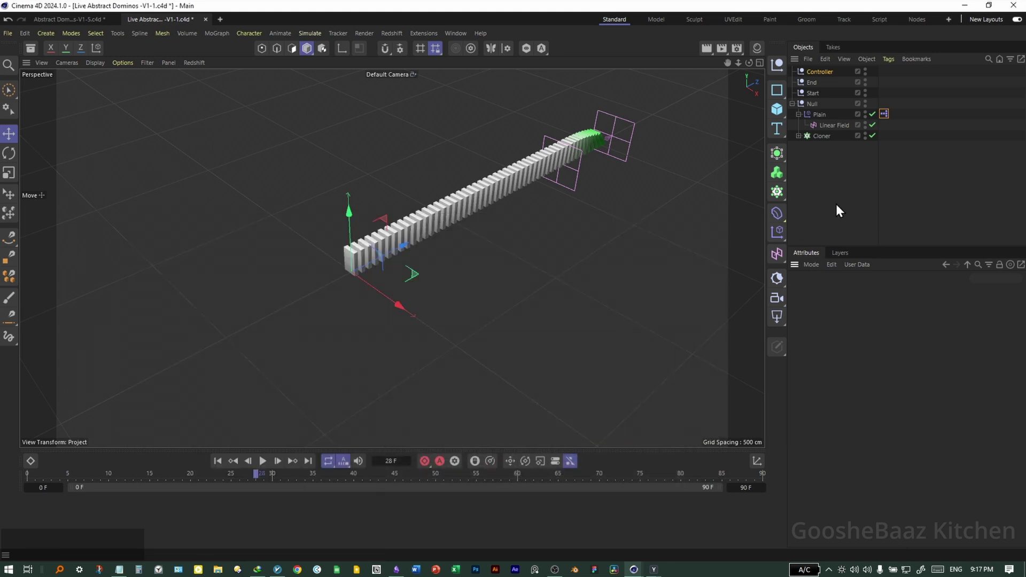
{"action": "double_click", "coordinate": [812, 103]}
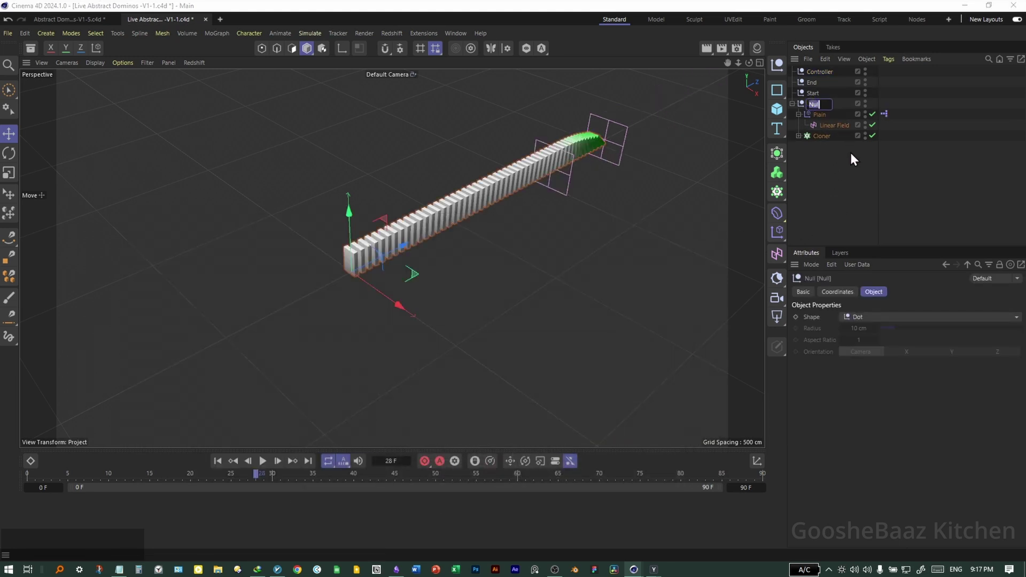
{"action": "type", "text": "1"}
{"action": "left_click", "coordinate": [858, 190]}
Step: Nest null 1 inside a new grid Cloner and set its count along Z to 1
{"action": "left_click", "coordinate": [774, 192]}
{"action": "mouse_move", "coordinate": [813, 70]}
{"action": "left_mouse_down"}
{"action": "mouse_move", "coordinate": [806, 112]}
{"action": "mouse_move", "coordinate": [819, 71]}
{"action": "left_mouse_up"}
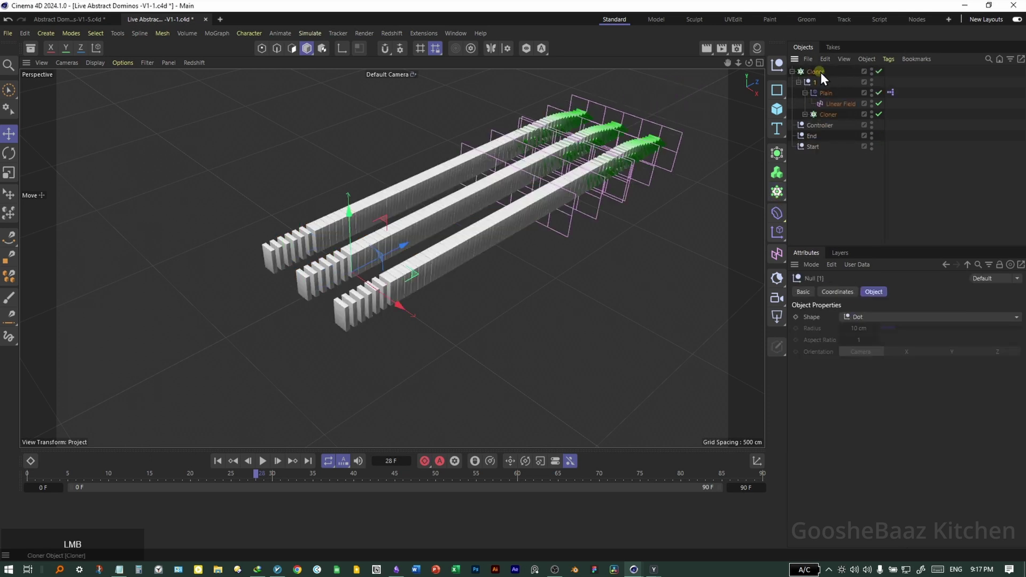
{"action": "left_click_drag", "start_coordinate": [930, 390], "coordinate": [916, 399]}
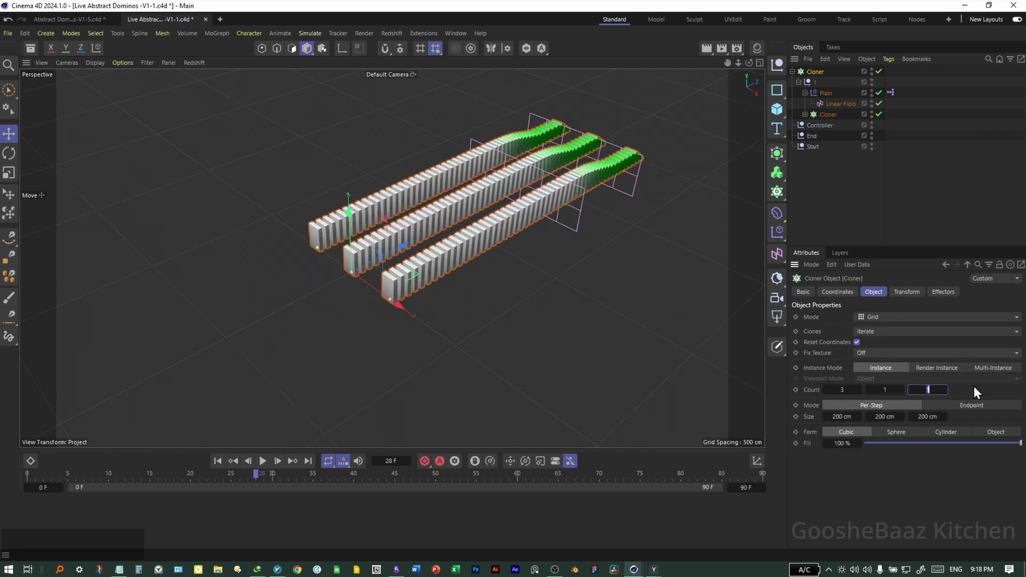
Step: Set the grid Cloner's X size to 73 cm, raise its X count to form many domino rows, and preview the motion
{"action": "key", "text": "Return"}
{"action": "left_click_drag", "start_coordinate": [849, 419], "coordinate": [861, 412]}
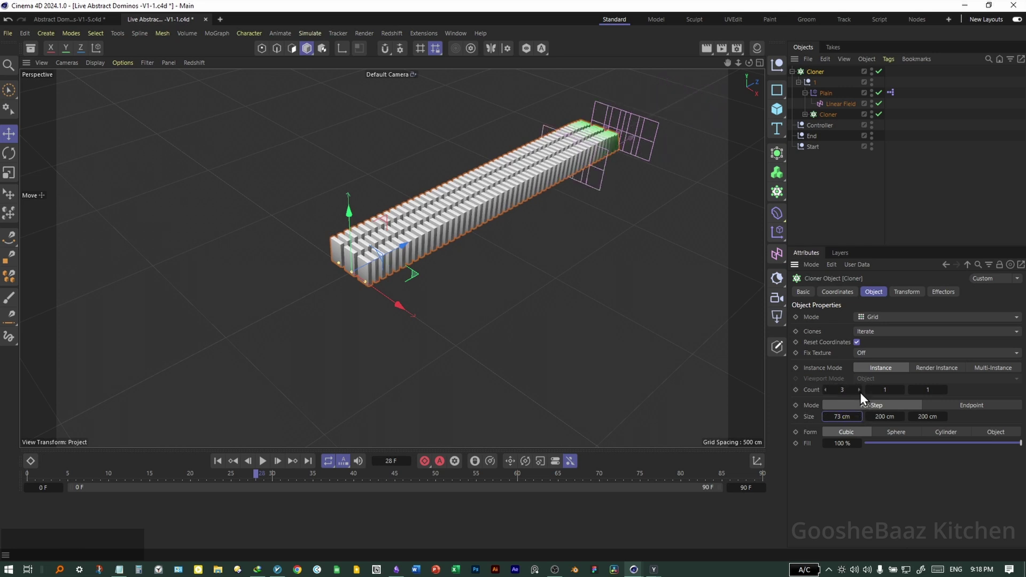
{"action": "left_click_drag", "start_coordinate": [860, 390], "coordinate": [860, 390]}
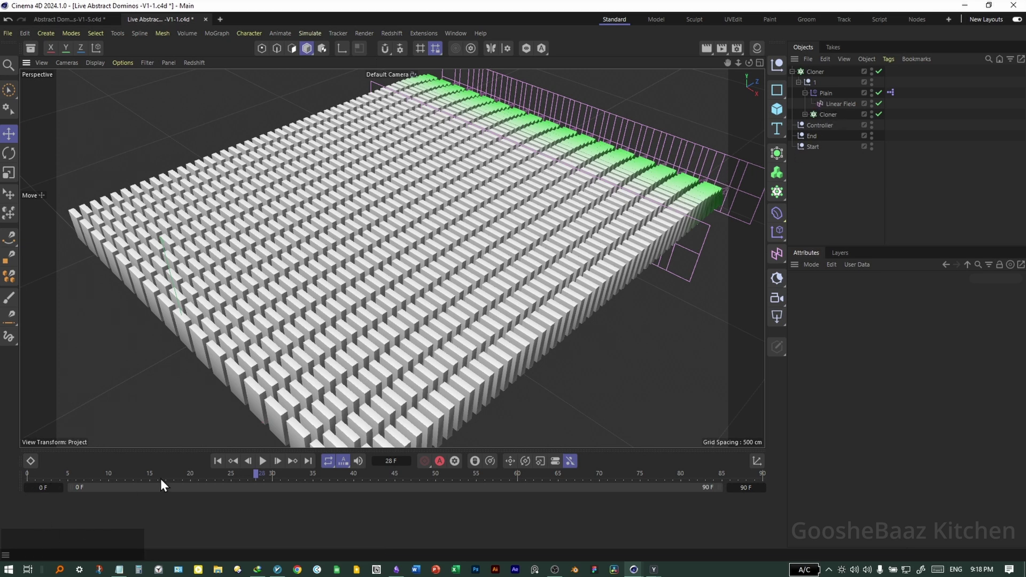
{"action": "left_click_drag", "start_coordinate": [161, 479], "coordinate": [216, 490]}
Step: Open the Plain effector's XPresso tag, add null 1 as a node beside the existing network, and enlarge the node
{"action": "left_click", "coordinate": [890, 93]}
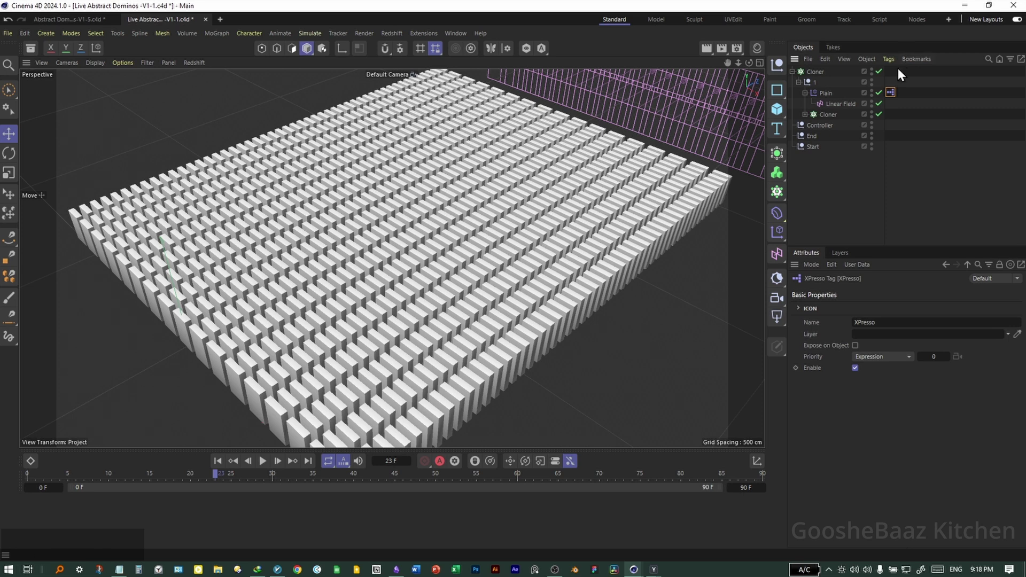
{"action": "double_click", "coordinate": [889, 93]}
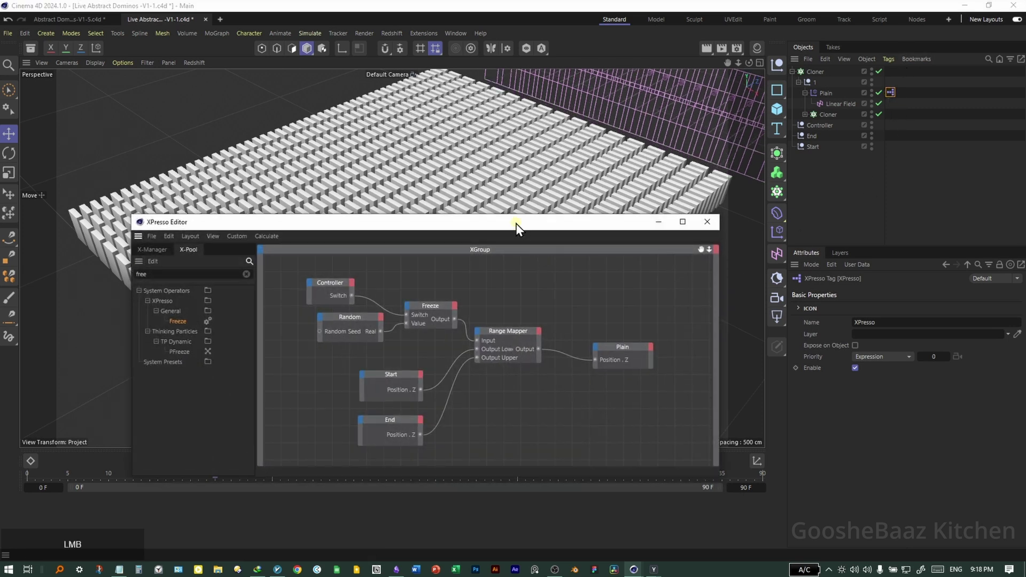
{"action": "left_click_drag", "start_coordinate": [516, 227], "coordinate": [574, 213]}
{"action": "left_click_drag", "start_coordinate": [814, 82], "coordinate": [351, 374]}
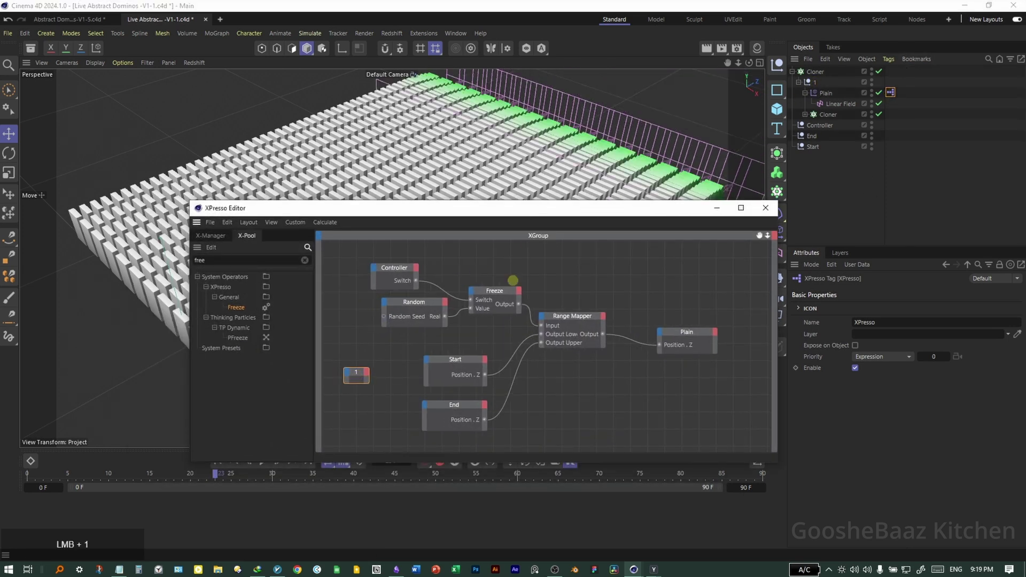
{"action": "left_click_drag", "start_coordinate": [513, 280], "coordinate": [554, 274]}
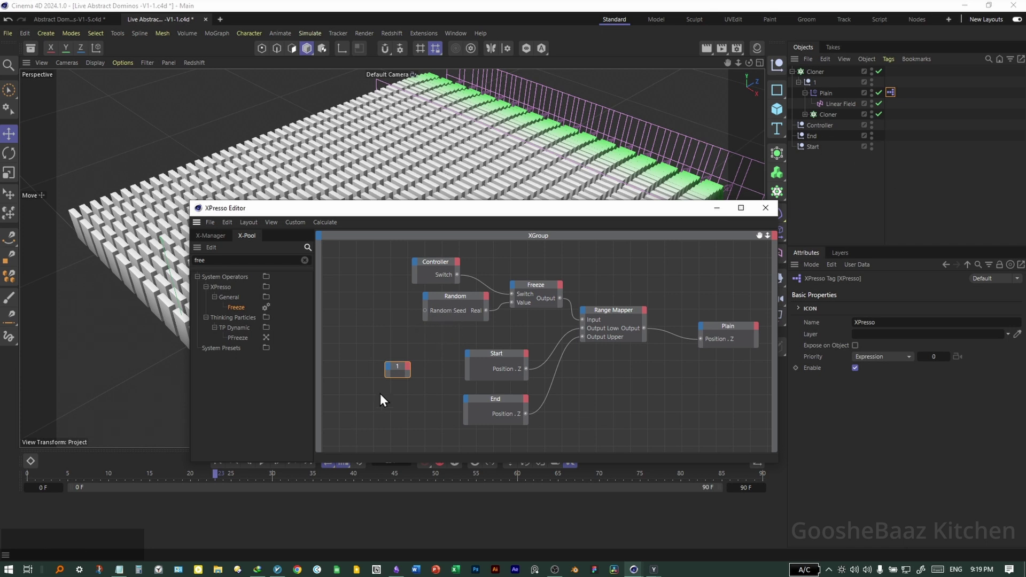
{"action": "left_click_drag", "start_coordinate": [410, 378], "coordinate": [439, 398]}
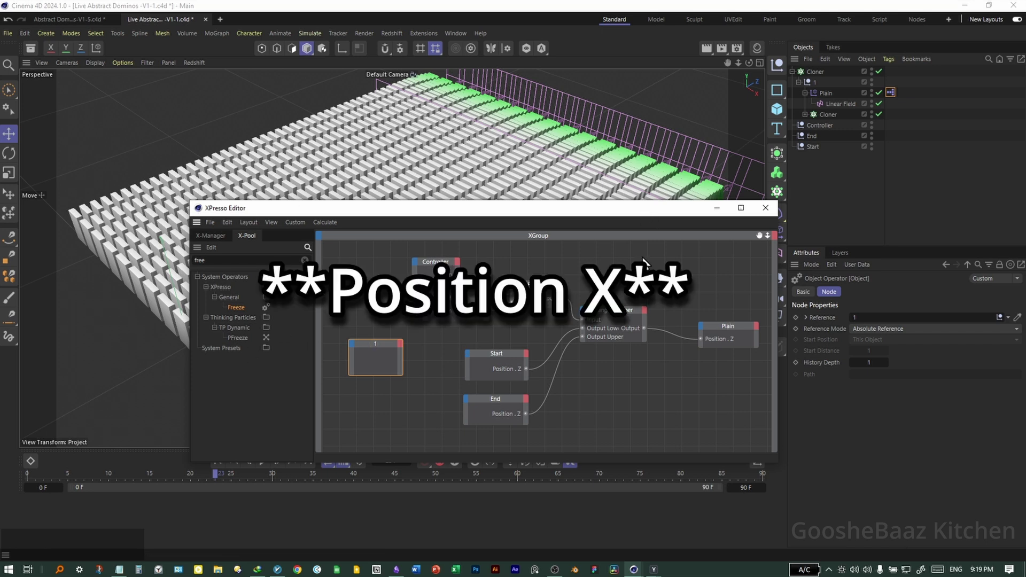
Step: Add null 1's Position X coordinate as an output port on its XPresso node
{"action": "left_click", "coordinate": [815, 82]}
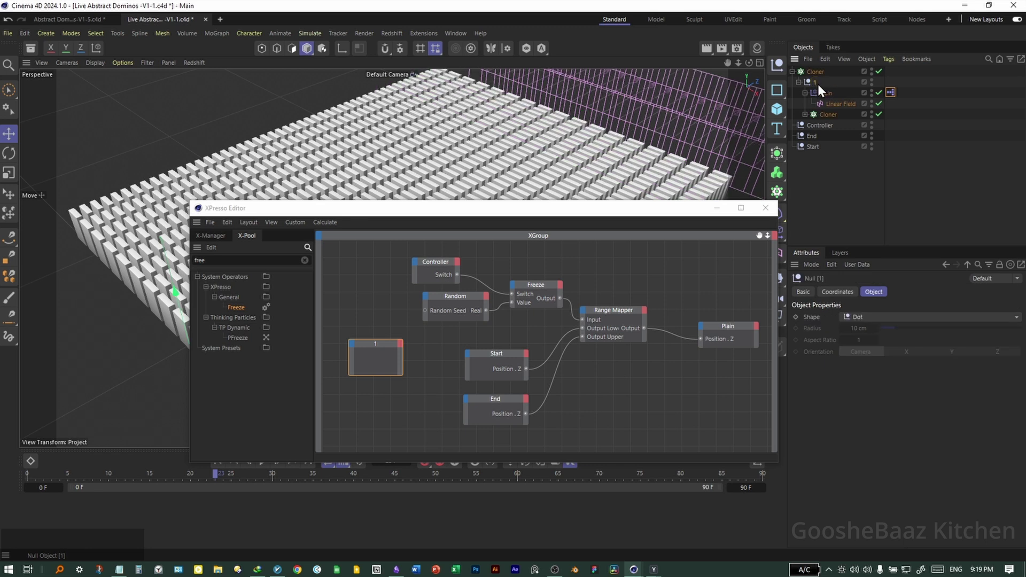
{"action": "left_click", "coordinate": [834, 292]}
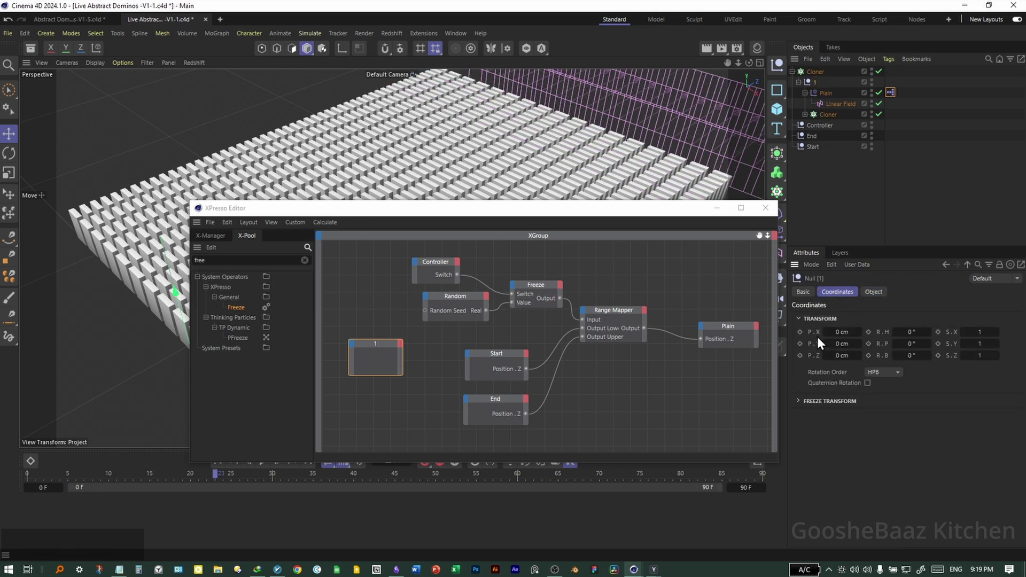
{"action": "left_click_drag", "start_coordinate": [816, 332], "coordinate": [402, 352]}
Step: Add a FloatMath node set to Multiply and connect null 1's Position X output to its Input
{"action": "left_click", "coordinate": [305, 259]}
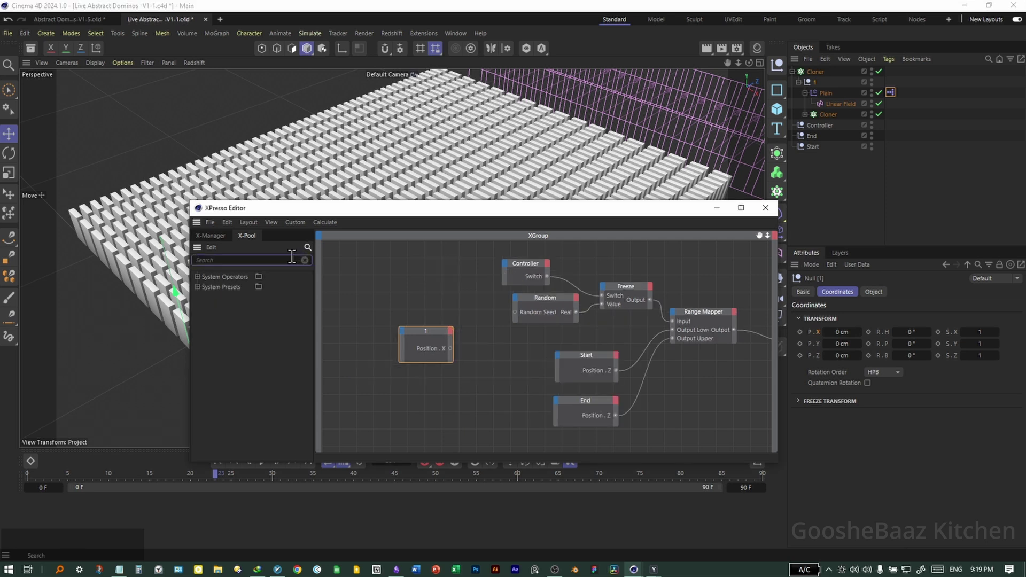
{"action": "type", "text": "math"}
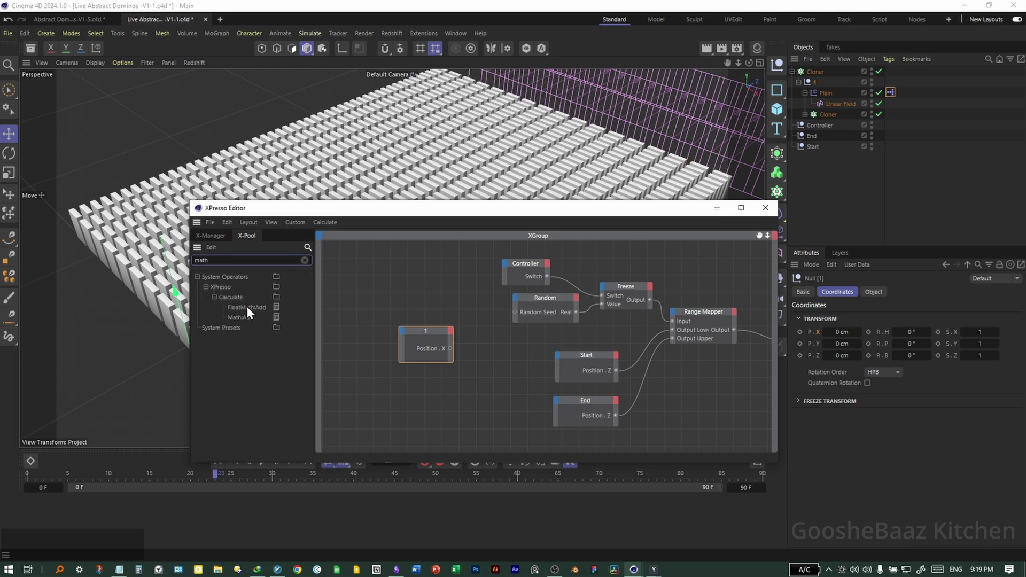
{"action": "left_click_drag", "start_coordinate": [246, 306], "coordinate": [435, 303]}
{"action": "left_click", "coordinate": [859, 329]}
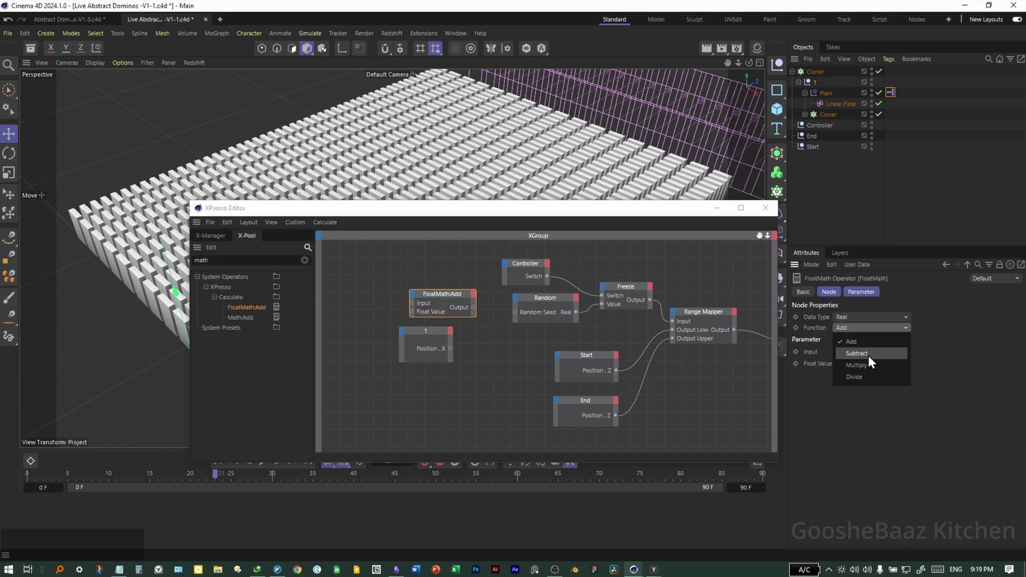
{"action": "left_click", "coordinate": [868, 366]}
{"action": "left_click_drag", "start_coordinate": [452, 350], "coordinate": [357, 351]}
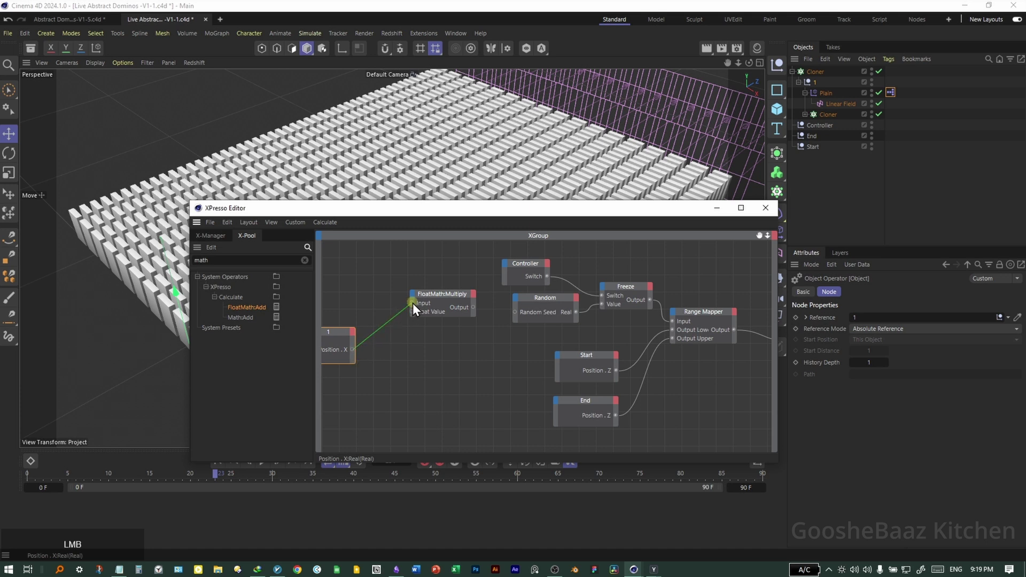
{"action": "left_click_drag", "start_coordinate": [412, 303], "coordinate": [412, 303]}
Step: Set the multiply node's Float Value to 9999 and connect its Output to the Random node's Random Seed
{"action": "left_click", "coordinate": [837, 353]}
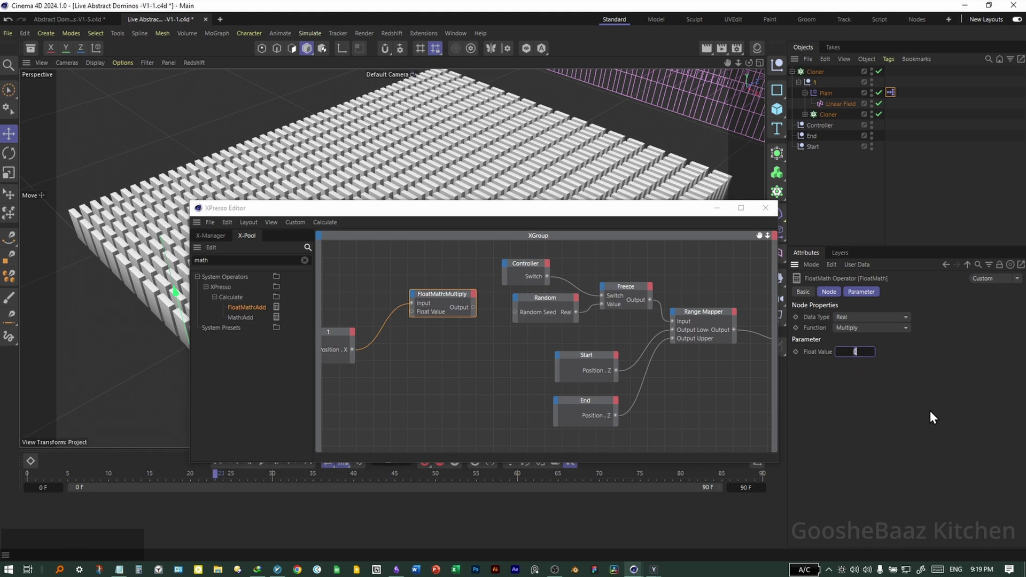
{"action": "type", "text": "9999"}
{"action": "key", "text": "Return"}
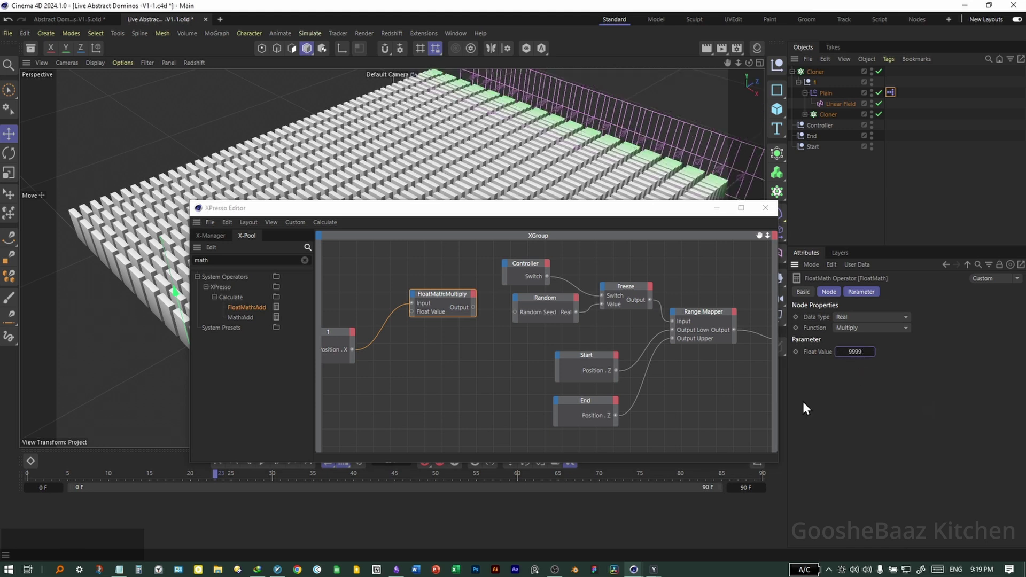
{"action": "left_click_drag", "start_coordinate": [473, 308], "coordinate": [516, 313]}
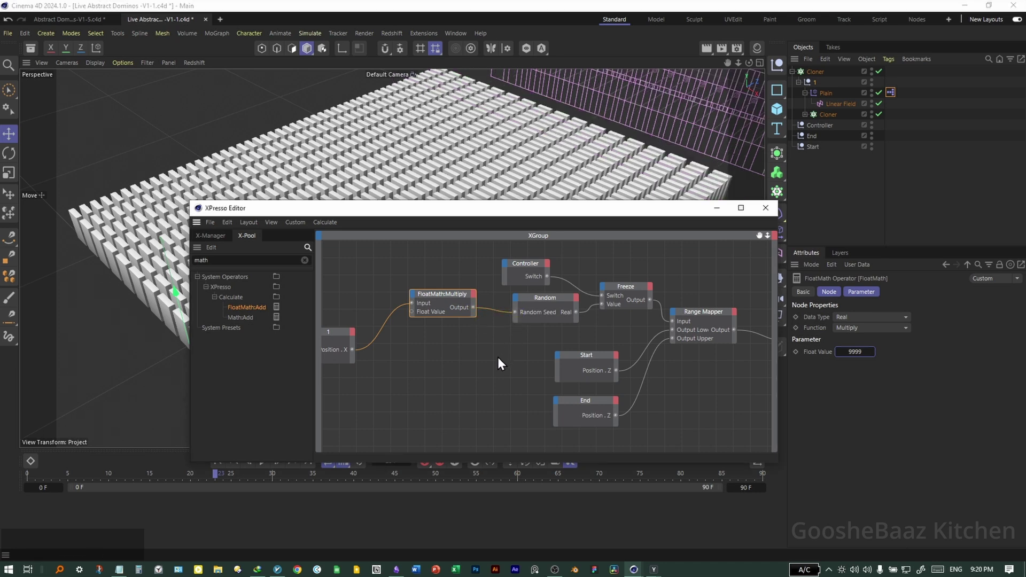
Step: Make the outer grid Cloner editable and close the XPresso Editor
{"action": "left_click_drag", "start_coordinate": [556, 210], "coordinate": [534, 259]}
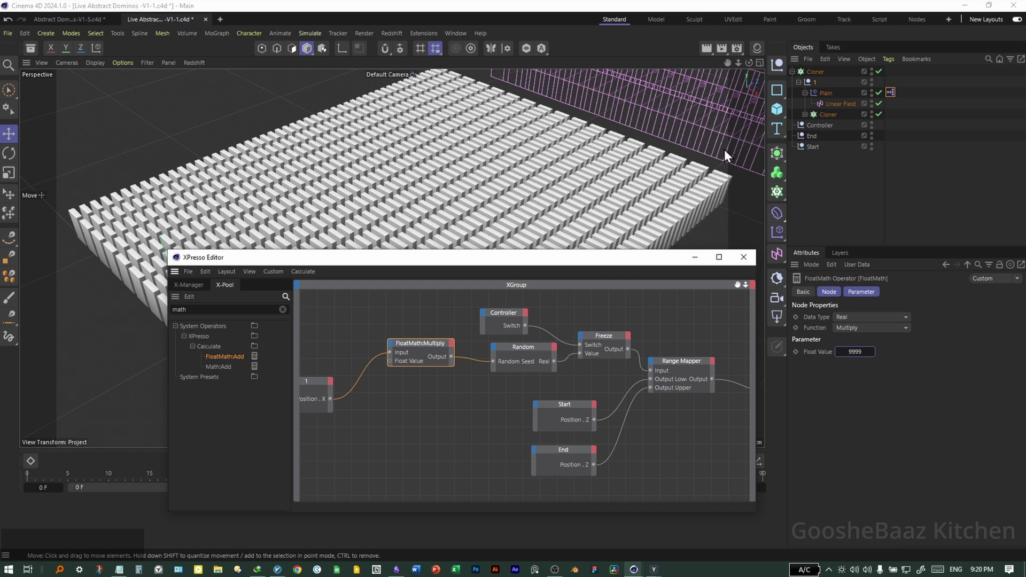
{"action": "left_click", "coordinate": [822, 73]}
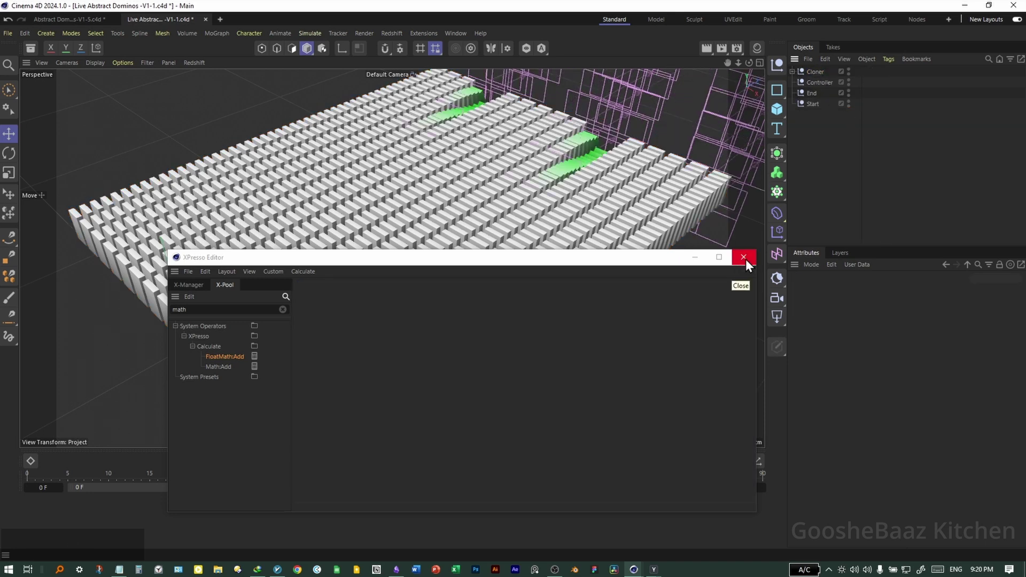
{"action": "left_click", "coordinate": [743, 257]}
Step: Scrub the timeline to frame 34 to check the randomized falling of the domino rows
{"action": "left_click", "coordinate": [219, 473]}
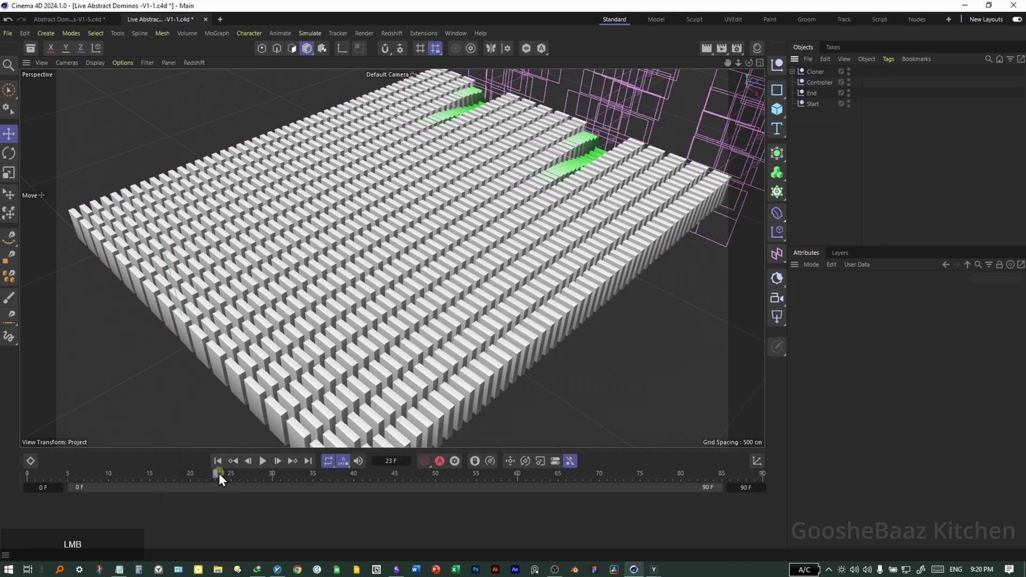
{"action": "left_click_drag", "start_coordinate": [219, 473], "coordinate": [272, 478]}
{"action": "left_click", "coordinate": [814, 103]}
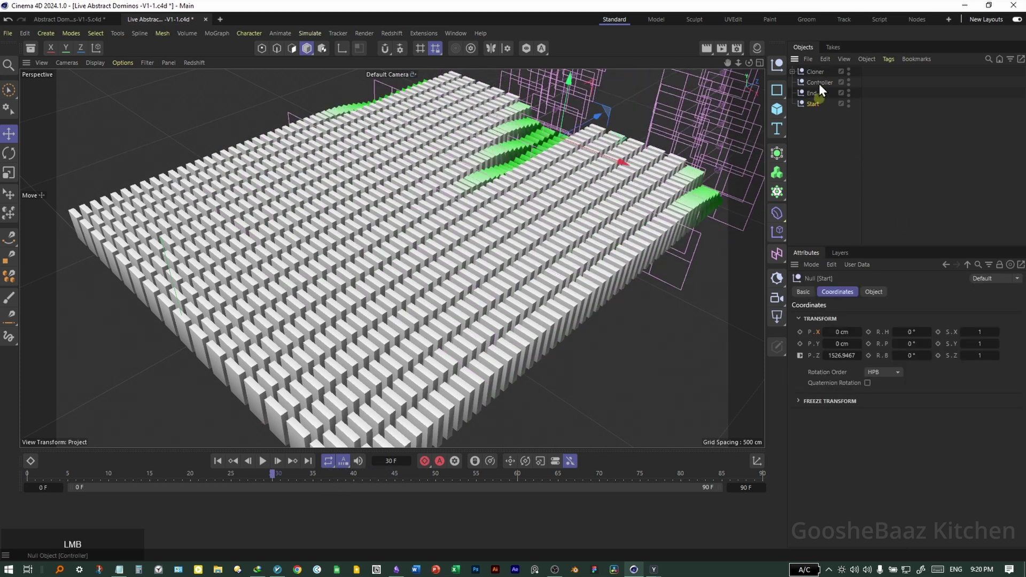
{"action": "left_click", "coordinate": [818, 83]}
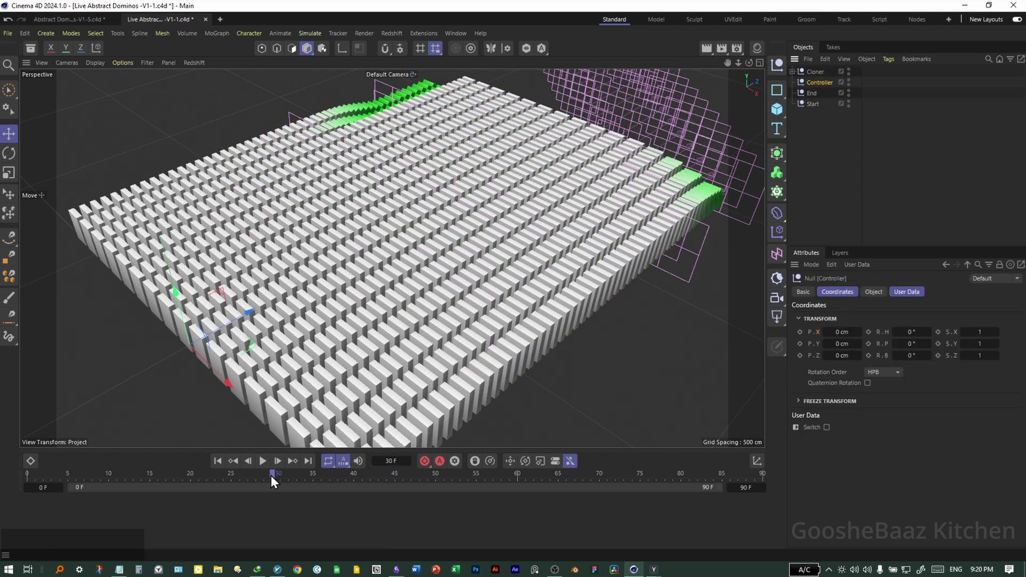
{"action": "left_click_drag", "start_coordinate": [271, 475], "coordinate": [304, 473]}
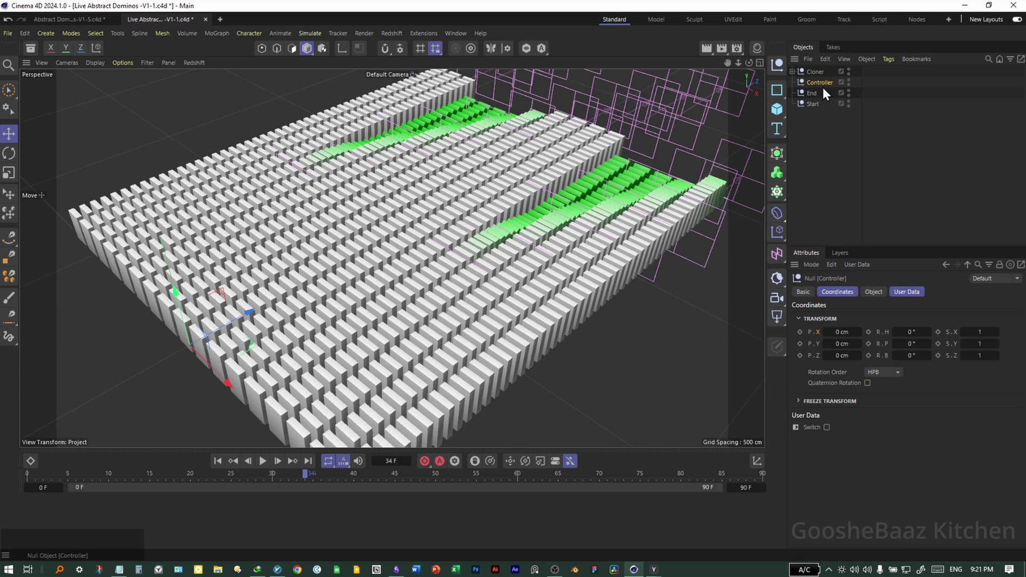
Step: Toggle the Controller null's Switch user data to generate new random row offsets and preview the animation up to frame 52
{"action": "left_click", "coordinate": [907, 293]}
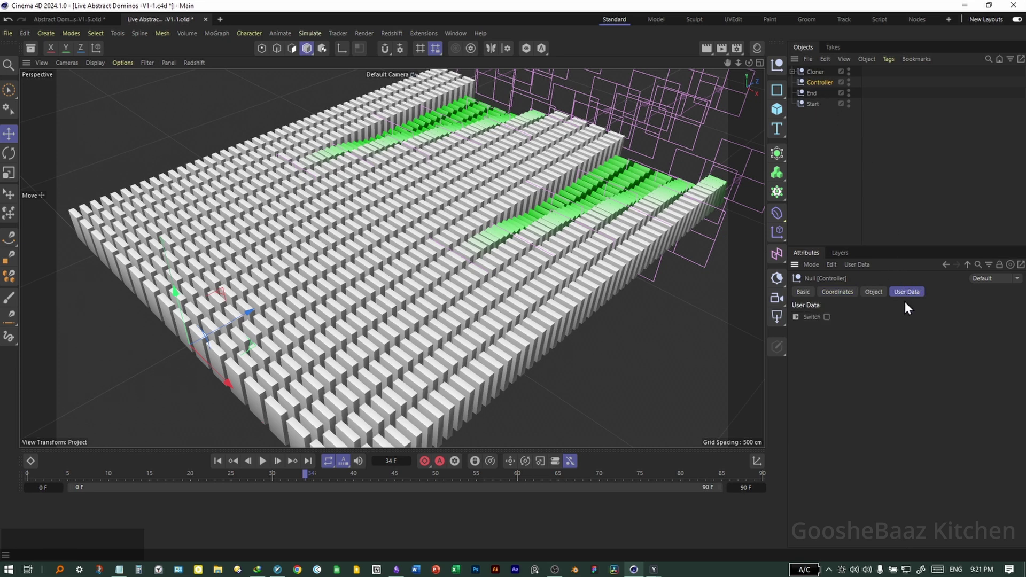
{"action": "left_click", "coordinate": [826, 318]}
{"action": "left_click_drag", "start_coordinate": [300, 482], "coordinate": [410, 471]}
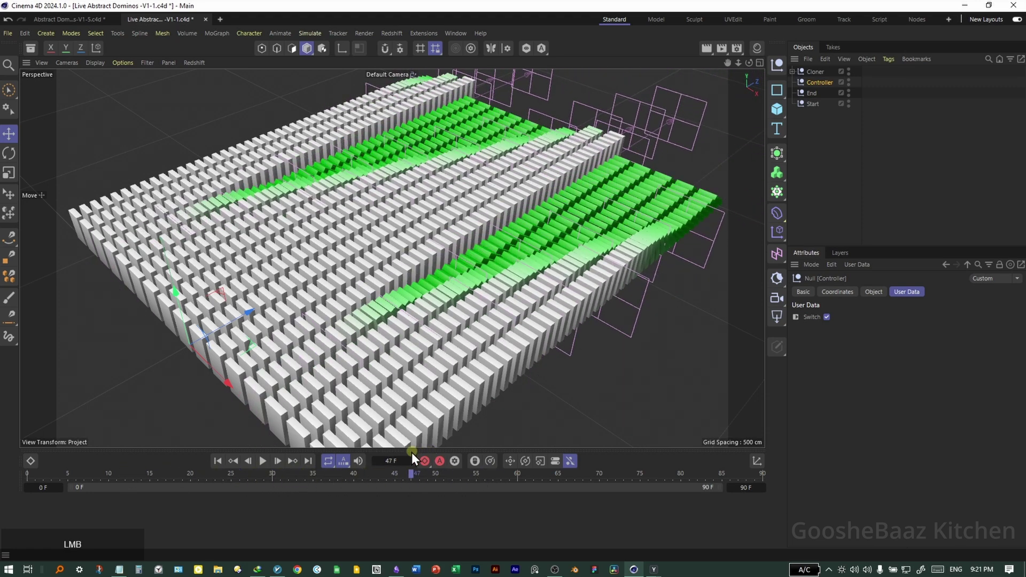
{"action": "left_click", "coordinate": [827, 317]}
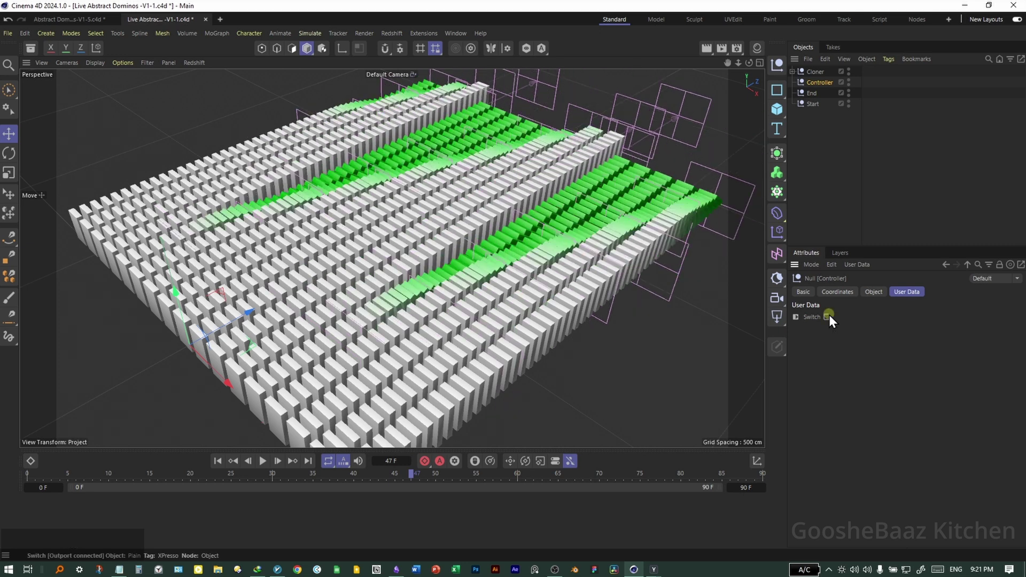
{"action": "left_click", "coordinate": [828, 315]}
{"action": "left_click", "coordinate": [829, 315]}
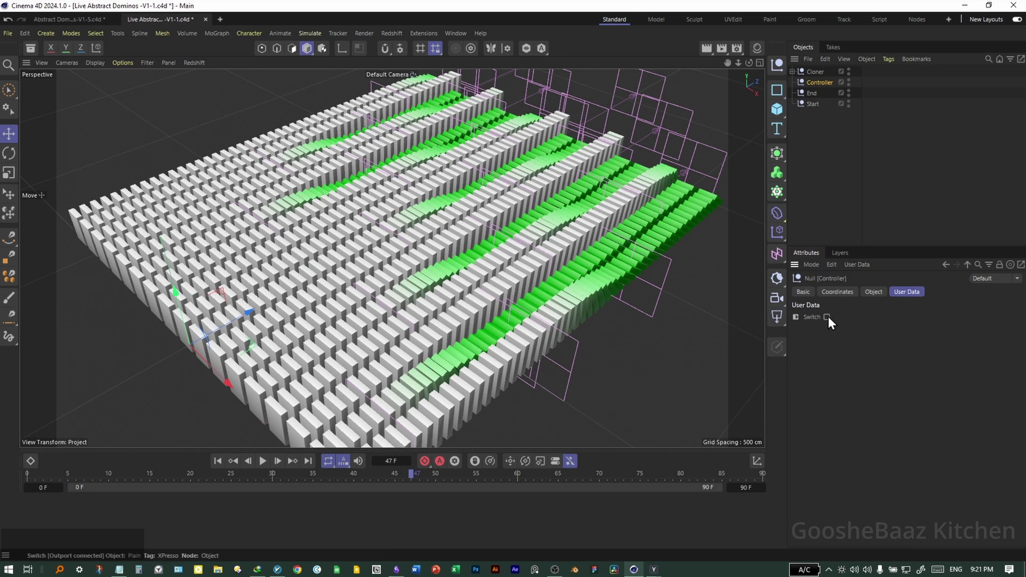
{"action": "left_click", "coordinate": [827, 317]}
{"action": "left_click_drag", "start_coordinate": [251, 474], "coordinate": [452, 473]}
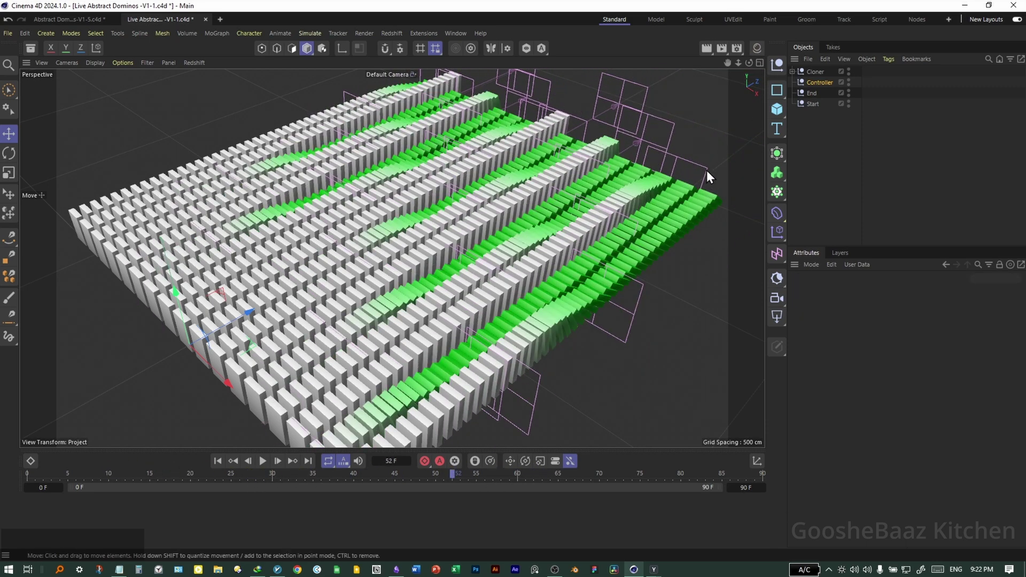
Step: Search the Asset Browser's materials for "plastic", add Plastic Rough 001 Blue to the scene's materials, and close the Asset Browser
{"action": "left_click", "coordinate": [794, 71]}
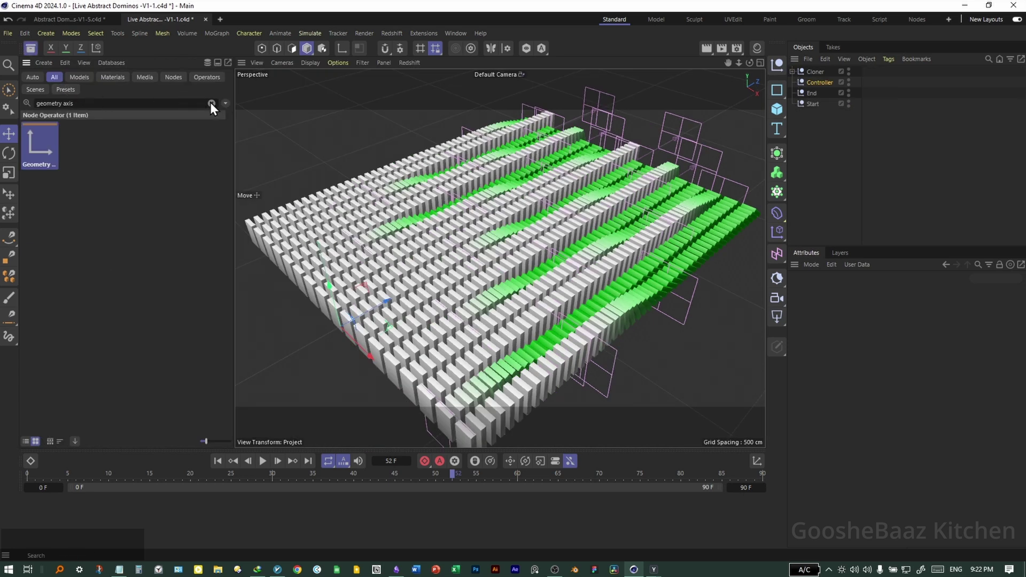
{"action": "left_click", "coordinate": [212, 103]}
{"action": "left_click", "coordinate": [110, 76]}
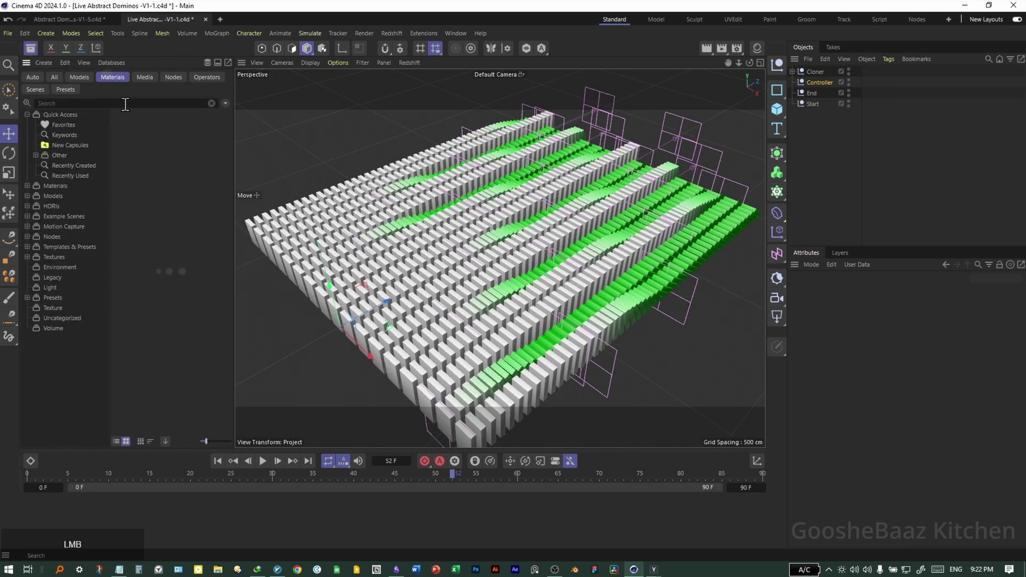
{"action": "left_click", "coordinate": [125, 103]}
{"action": "type", "text": "plastic"}
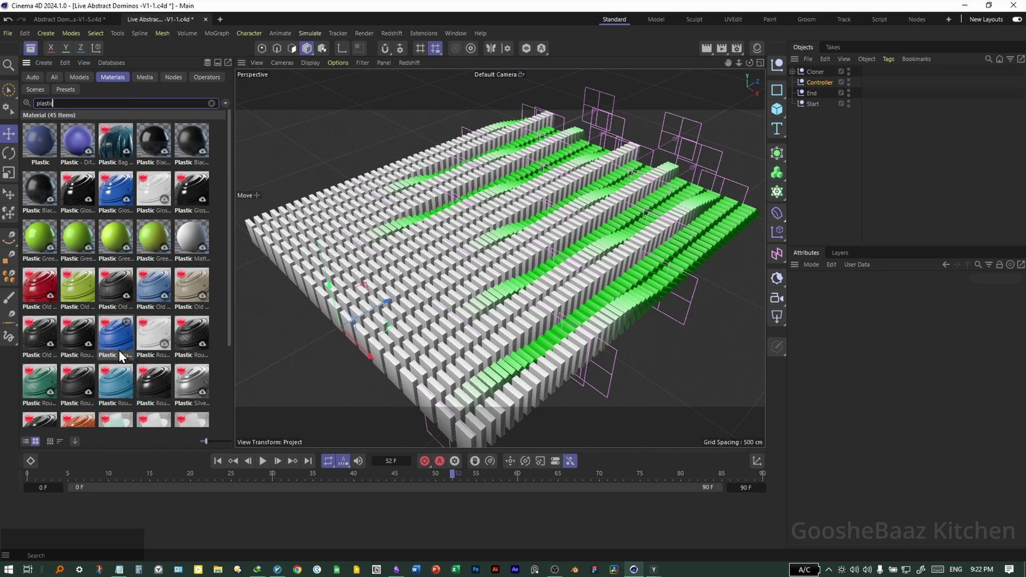
{"action": "left_click", "coordinate": [755, 48]}
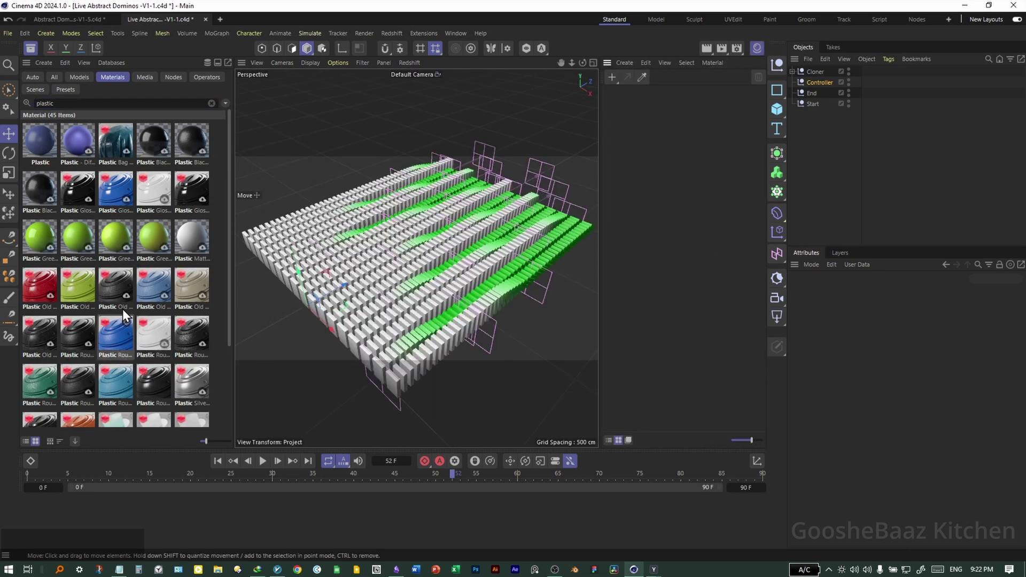
{"action": "left_click_drag", "start_coordinate": [130, 351], "coordinate": [688, 164]}
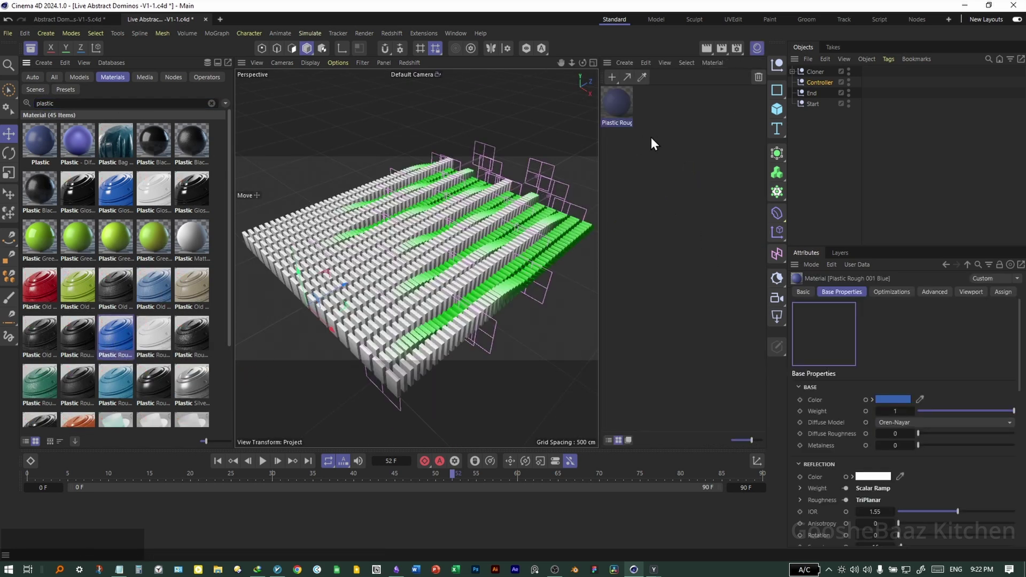
{"action": "left_click", "coordinate": [30, 48]}
Step: Duplicate the blue plastic material twice and change the first copy's base color to magenta with a hue of 316°
{"action": "left_click_drag", "start_coordinate": [624, 105], "coordinate": [648, 123], "text": "ctrl"}
{"action": "left_click", "coordinate": [621, 106]}
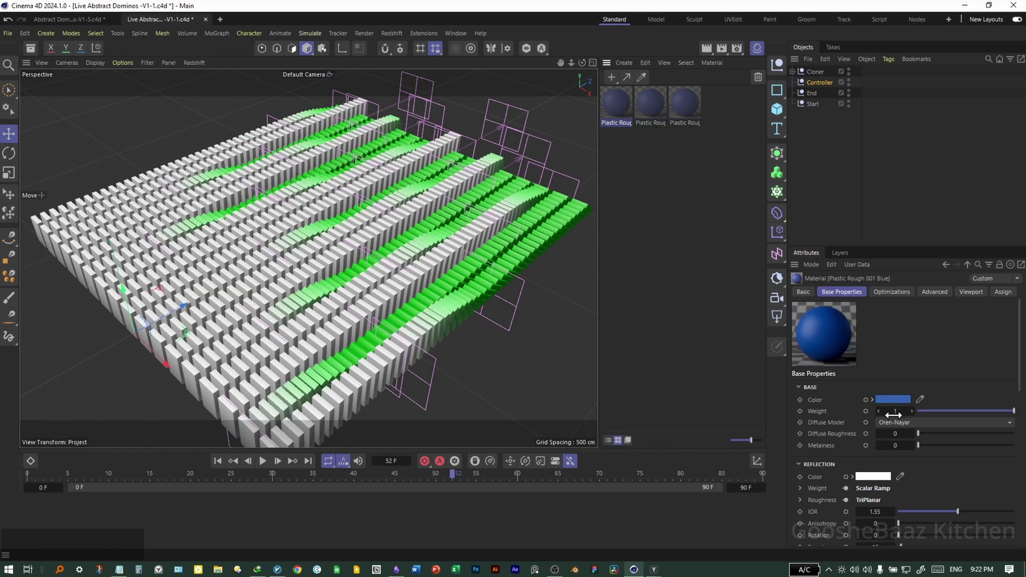
{"action": "left_click", "coordinate": [653, 102]}
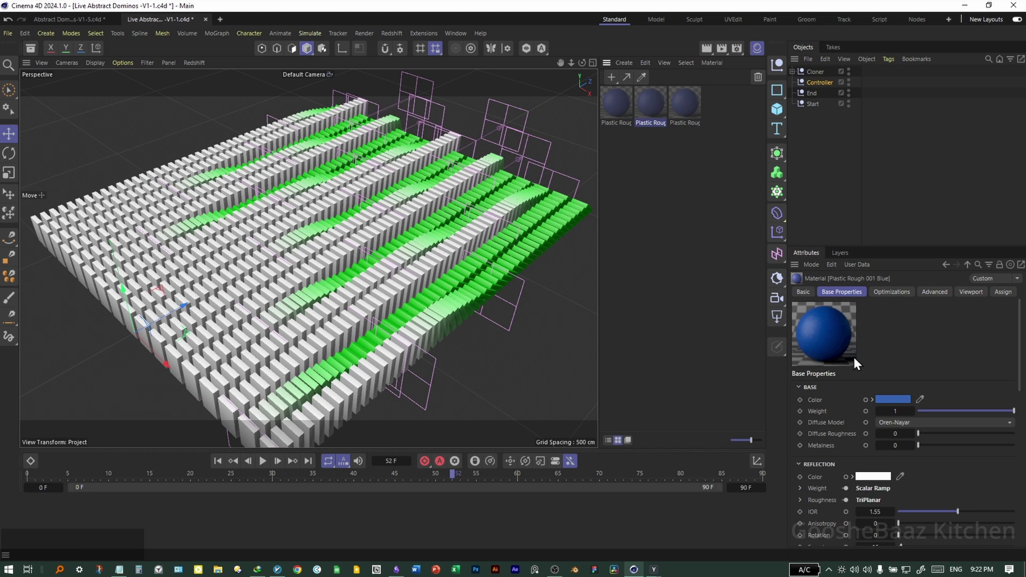
{"action": "left_click", "coordinate": [889, 399]}
{"action": "left_click_drag", "start_coordinate": [982, 499], "coordinate": [987, 499]}
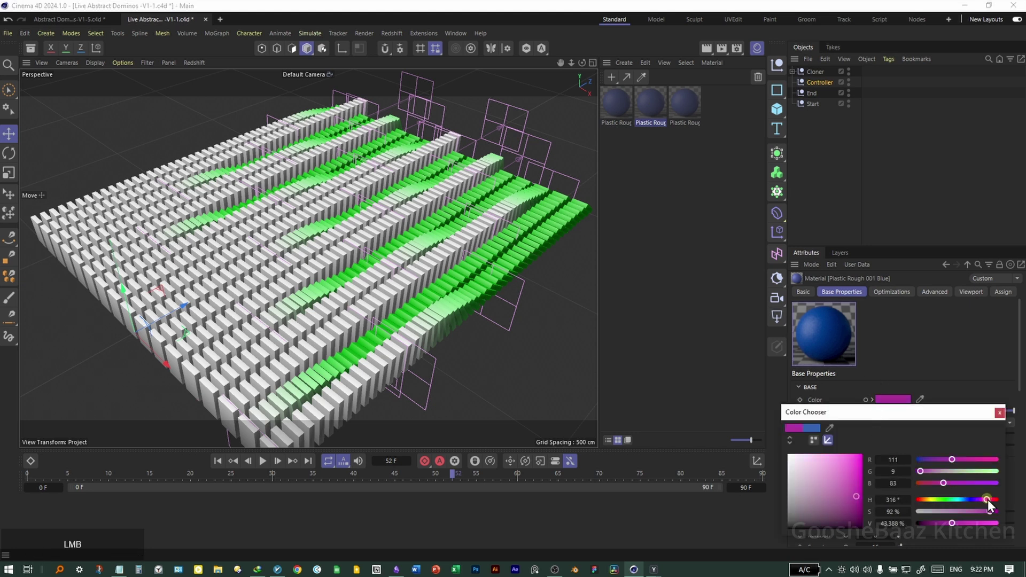
Step: Change the third plastic material's base color to bright yellow
{"action": "left_click", "coordinate": [684, 102]}
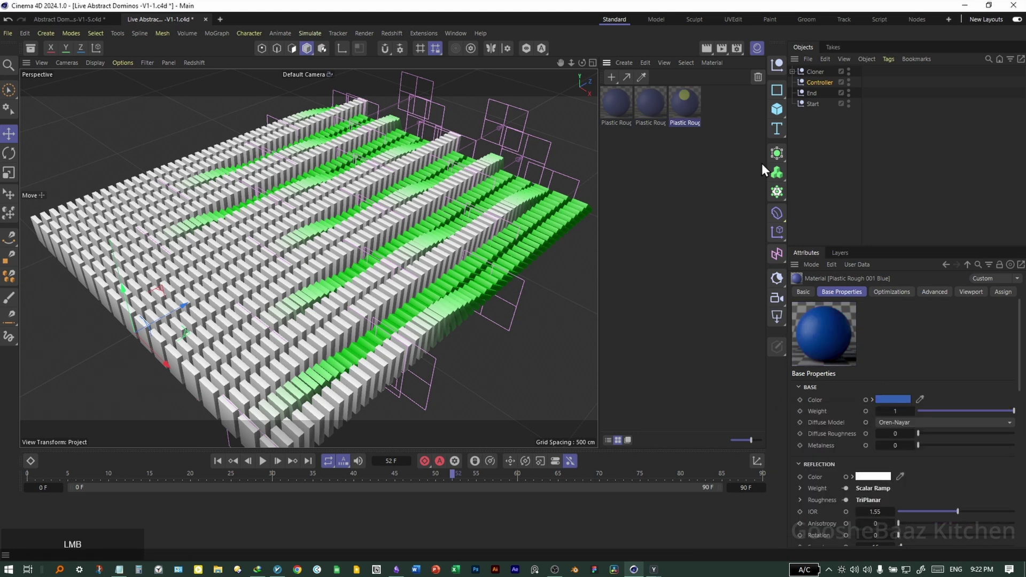
{"action": "left_click", "coordinate": [892, 399]}
{"action": "left_click_drag", "start_coordinate": [967, 500], "coordinate": [930, 500]}
{"action": "left_click", "coordinate": [999, 412]}
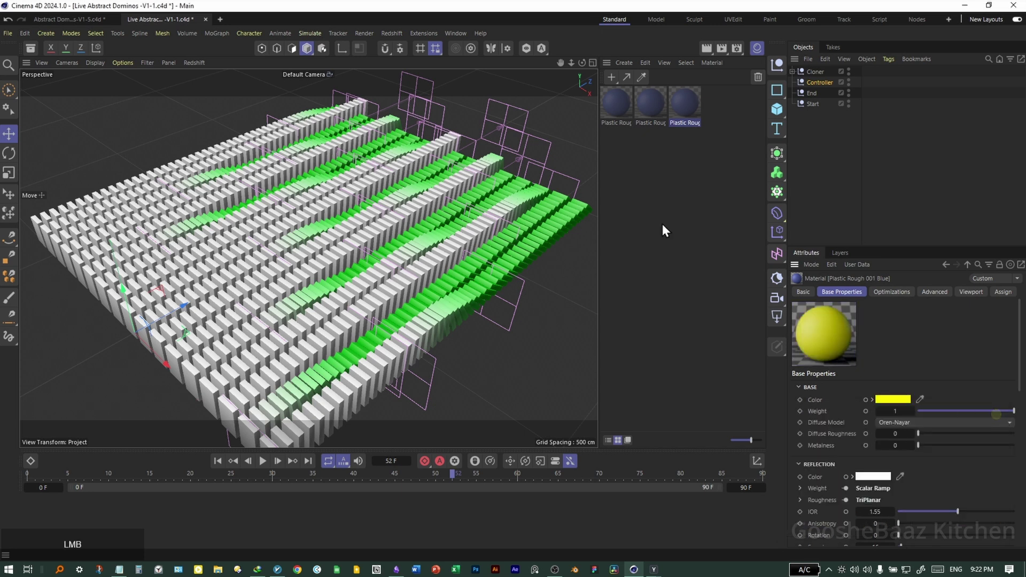
Step: Duplicate the yellow plastic material and change the copy's base color to white
{"action": "left_click_drag", "start_coordinate": [691, 105], "coordinate": [709, 112], "text": "ctrl"}
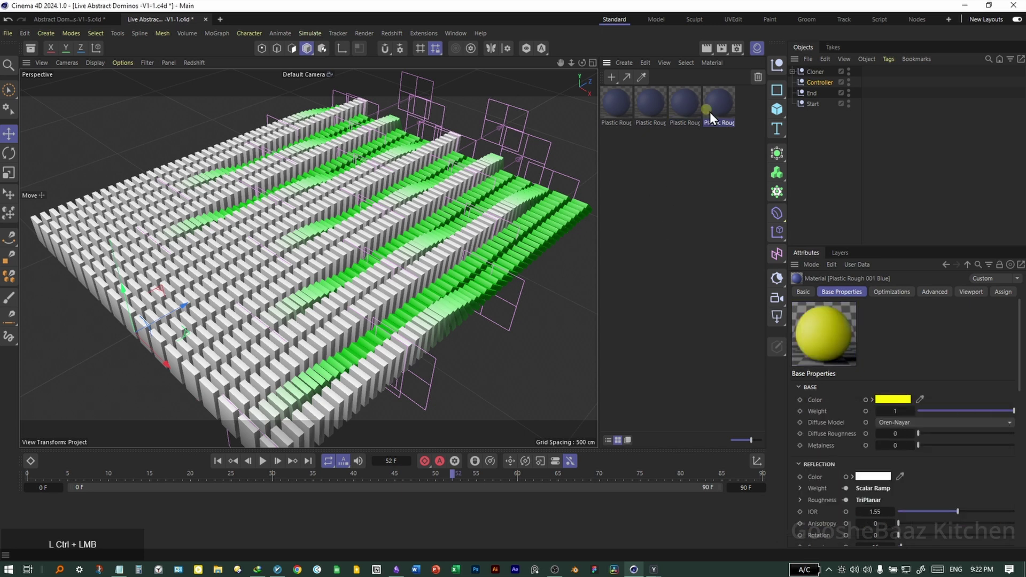
{"action": "left_click", "coordinate": [891, 399]}
{"action": "left_click_drag", "start_coordinate": [836, 465], "coordinate": [813, 471]}
Step: Add a plane about 1527 by 1644 cm and center it under the whole domino field as a floor
{"action": "left_click", "coordinate": [777, 109]}
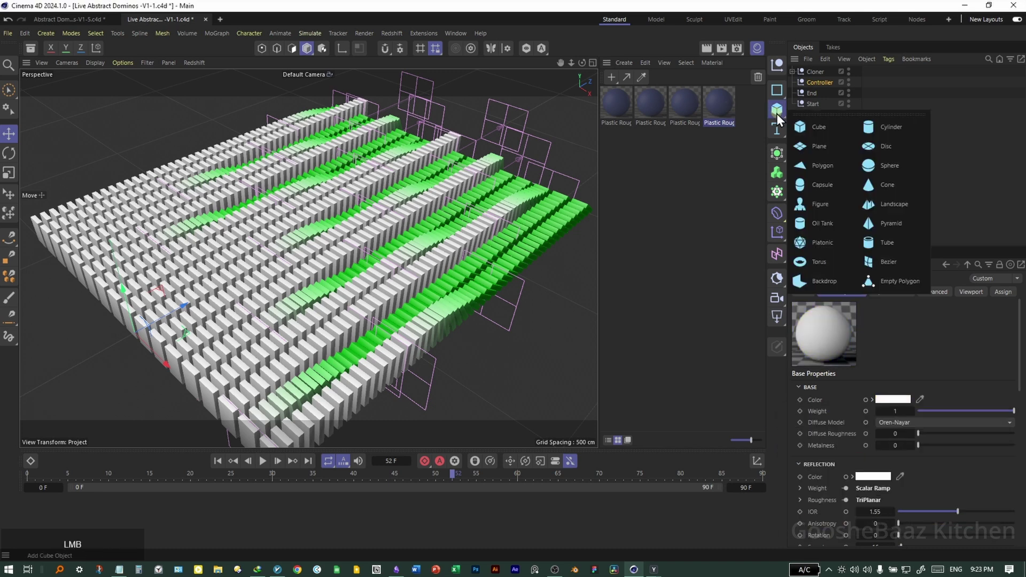
{"action": "left_click", "coordinate": [817, 135]}
{"action": "middle_click", "coordinate": [227, 372]}
{"action": "middle_click", "coordinate": [459, 209]}
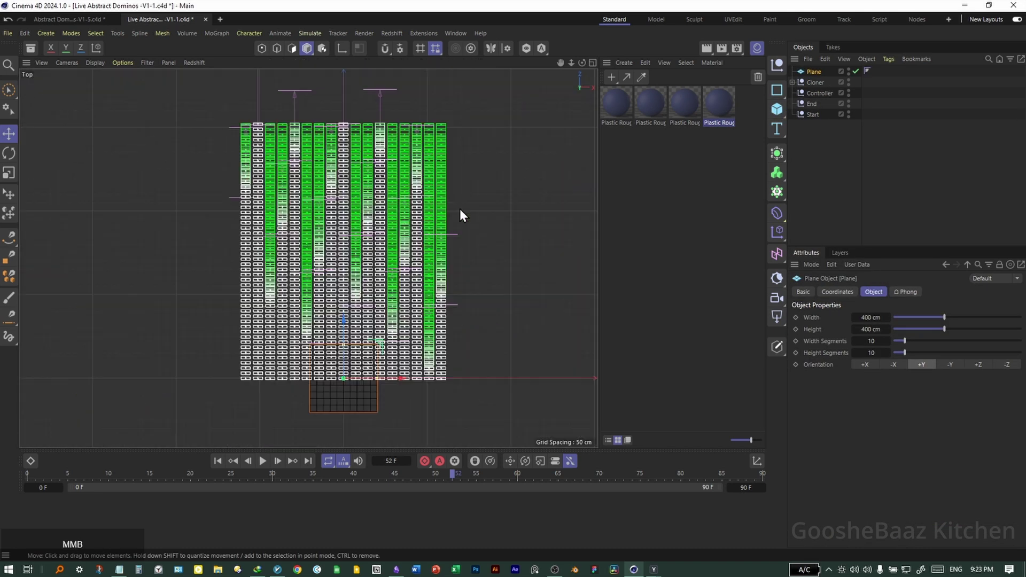
{"action": "key", "text": "ctrl+s"}
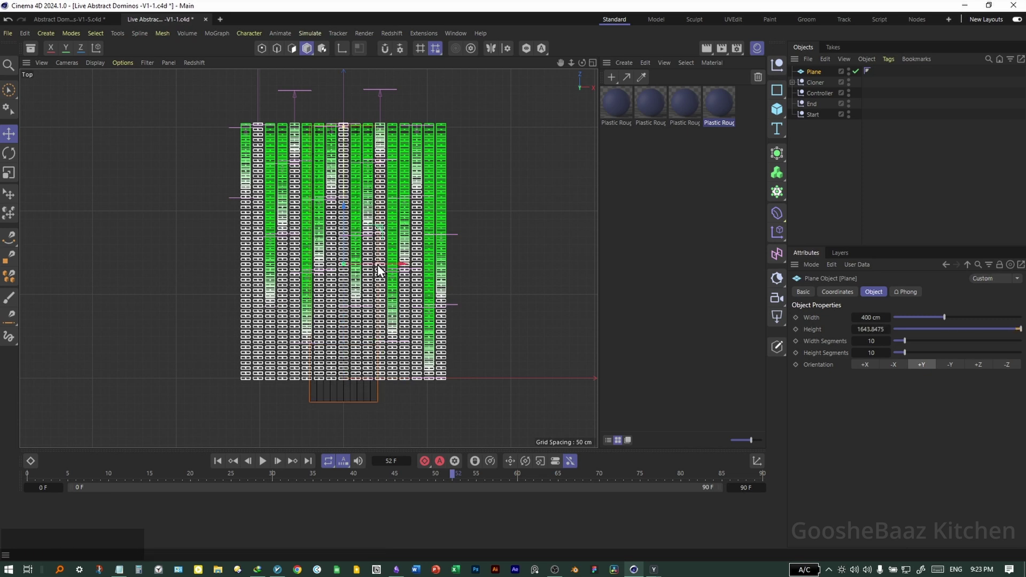
{"action": "left_click_drag", "start_coordinate": [377, 266], "coordinate": [466, 284]}
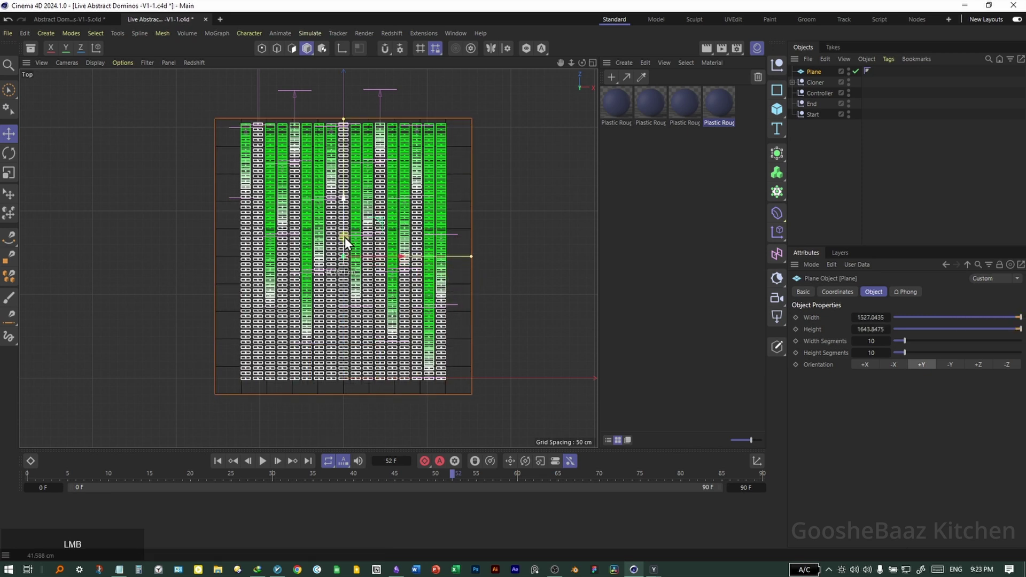
Step: Apply the white plastic material to the floor plane
{"action": "middle_click", "coordinate": [387, 263]}
{"action": "middle_click", "coordinate": [288, 233]}
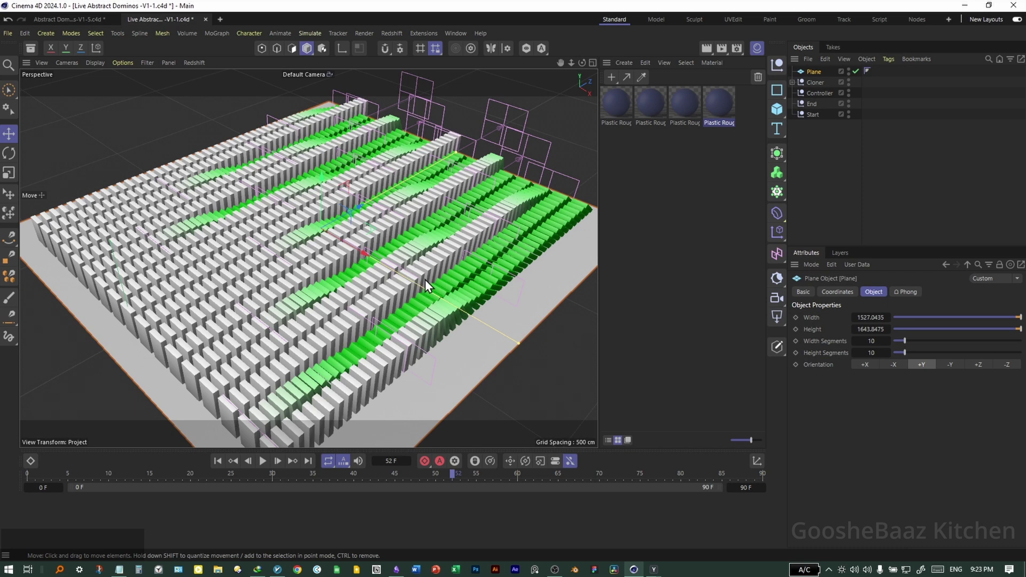
{"action": "left_click_drag", "start_coordinate": [722, 105], "coordinate": [822, 72]}
Step: Apply the blue plastic material to domino rows 1 1, 1 3, 1 5, 1 7, 1 9, 1 13 and 1 16 inside the Cloner null
{"action": "left_click", "coordinate": [791, 81]}
{"action": "left_click", "coordinate": [672, 104]}
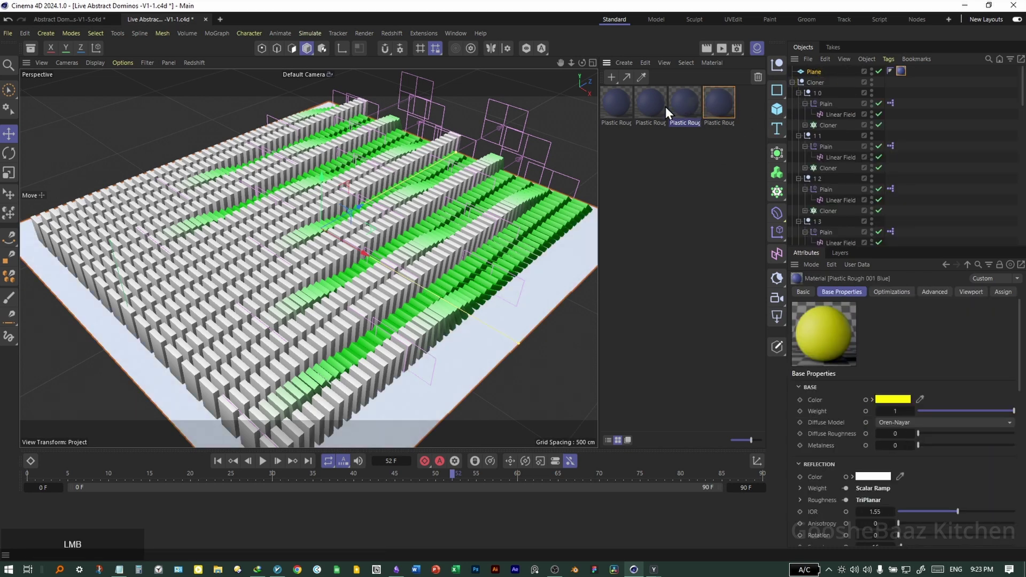
{"action": "left_click", "coordinate": [616, 104]}
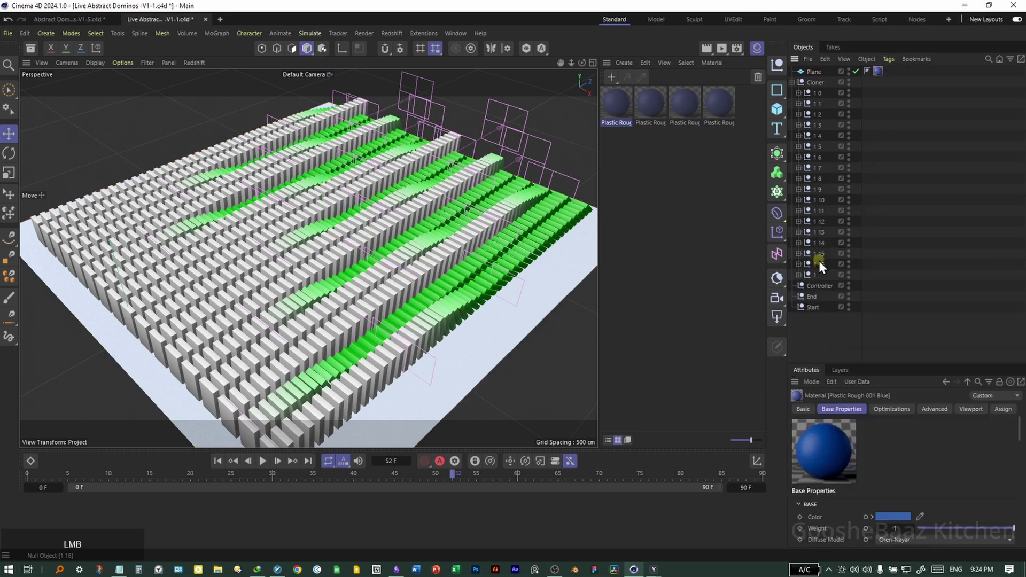
{"action": "left_click", "coordinate": [818, 263]}
{"action": "left_click", "coordinate": [819, 232], "text": "ctrl"}
{"action": "left_click", "coordinate": [818, 189], "text": "ctrl"}
{"action": "left_click", "coordinate": [817, 167], "text": "ctrl"}
{"action": "left_click", "coordinate": [817, 146], "text": "ctrl"}
{"action": "left_click", "coordinate": [818, 125], "text": "ctrl"}
{"action": "left_click", "coordinate": [818, 104], "text": "ctrl"}
{"action": "right_click", "coordinate": [621, 107]}
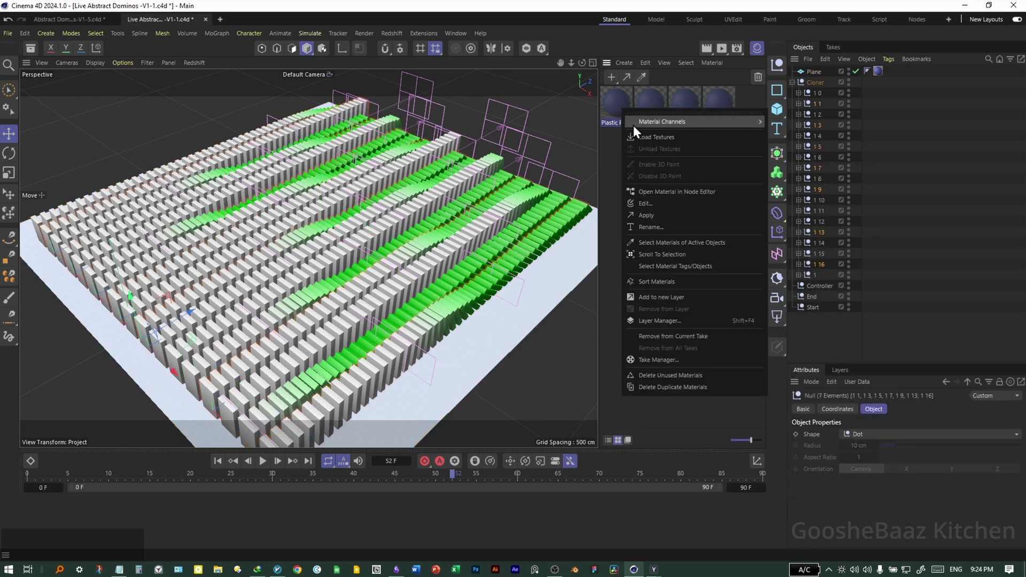
{"action": "left_click", "coordinate": [659, 215]}
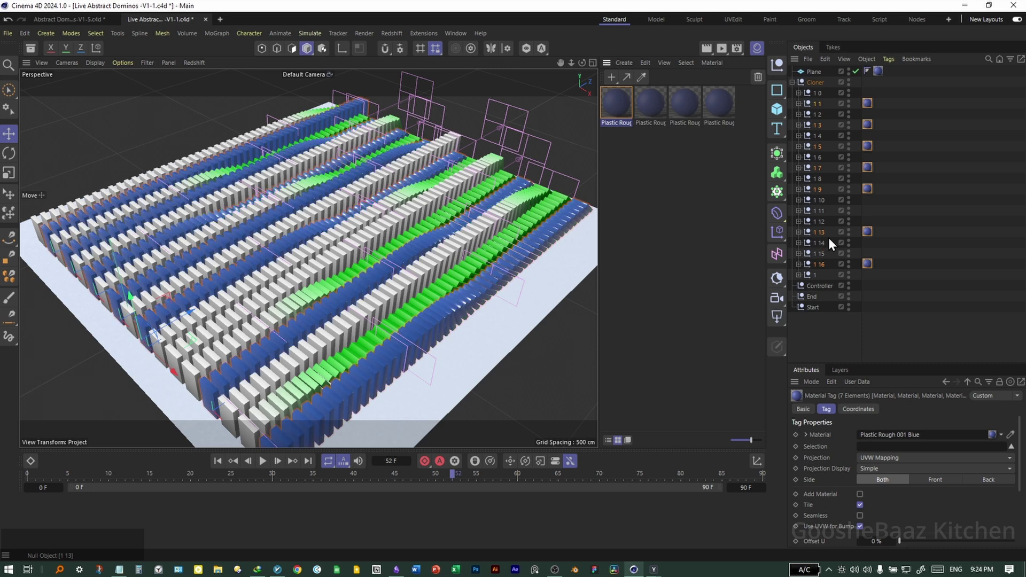
{"action": "left_click", "coordinate": [917, 209]}
Step: Apply the magenta plastic material to domino rows 1 0, 1 2, 1 4, 1 6, 1 11 and 1 15
{"action": "left_click", "coordinate": [816, 94]}
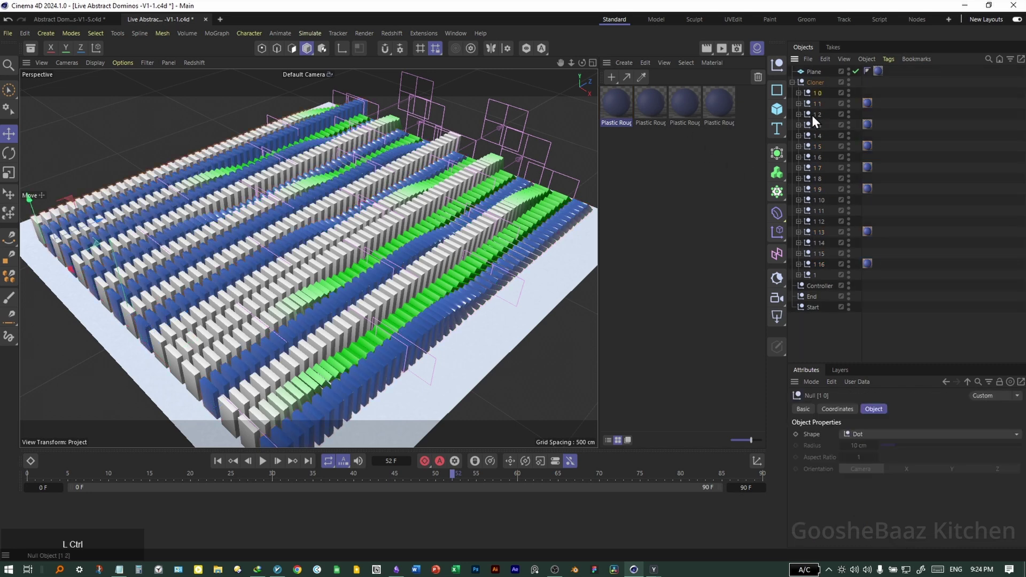
{"action": "left_click", "coordinate": [817, 114], "text": "ctrl"}
{"action": "left_click", "coordinate": [817, 136], "text": "ctrl"}
{"action": "left_click", "coordinate": [817, 157], "text": "ctrl"}
{"action": "left_click", "coordinate": [817, 210], "text": "ctrl"}
{"action": "left_click", "coordinate": [818, 254], "text": "ctrl"}
{"action": "right_click", "coordinate": [659, 107]}
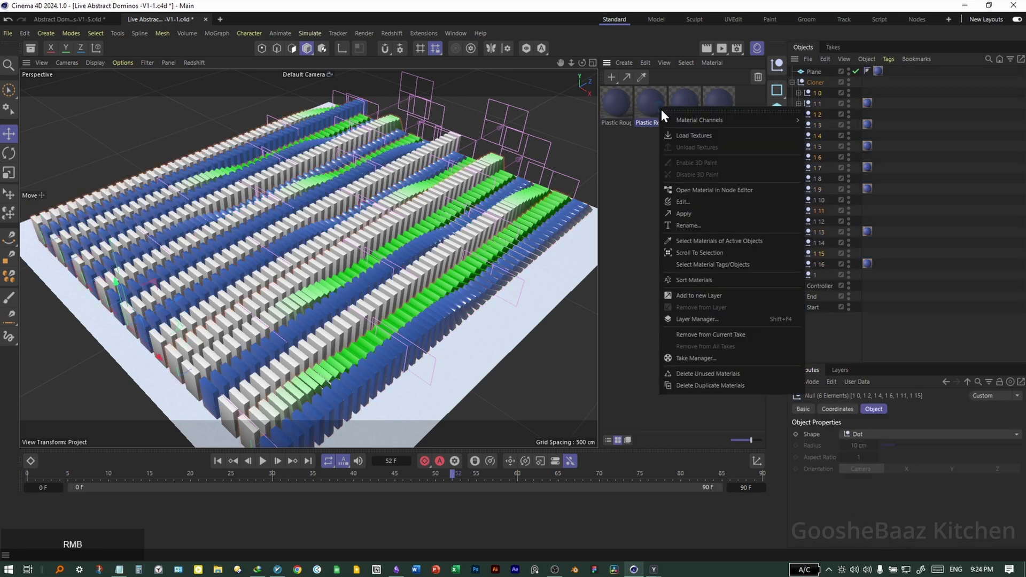
{"action": "left_click", "coordinate": [706, 212]}
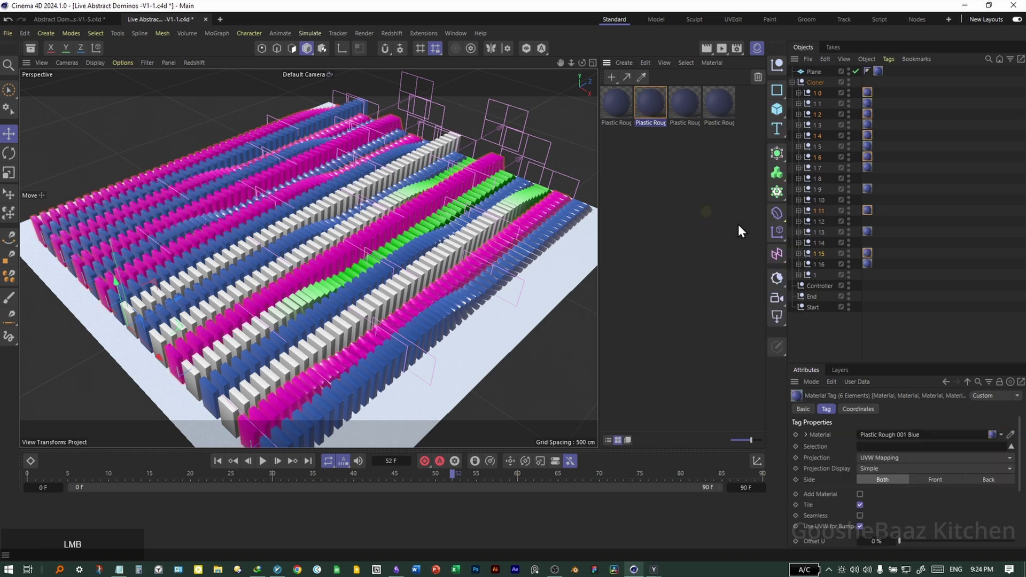
Step: Apply the yellow plastic material to the remaining domino rows 1 8, 1 10, 1 12, 1 14 and 1
{"action": "left_click", "coordinate": [818, 177]}
{"action": "left_click", "coordinate": [818, 200], "text": "ctrl"}
{"action": "left_click", "coordinate": [818, 221], "text": "ctrl"}
{"action": "left_click", "coordinate": [818, 242], "text": "ctrl"}
{"action": "left_click", "coordinate": [815, 274], "text": "ctrl"}
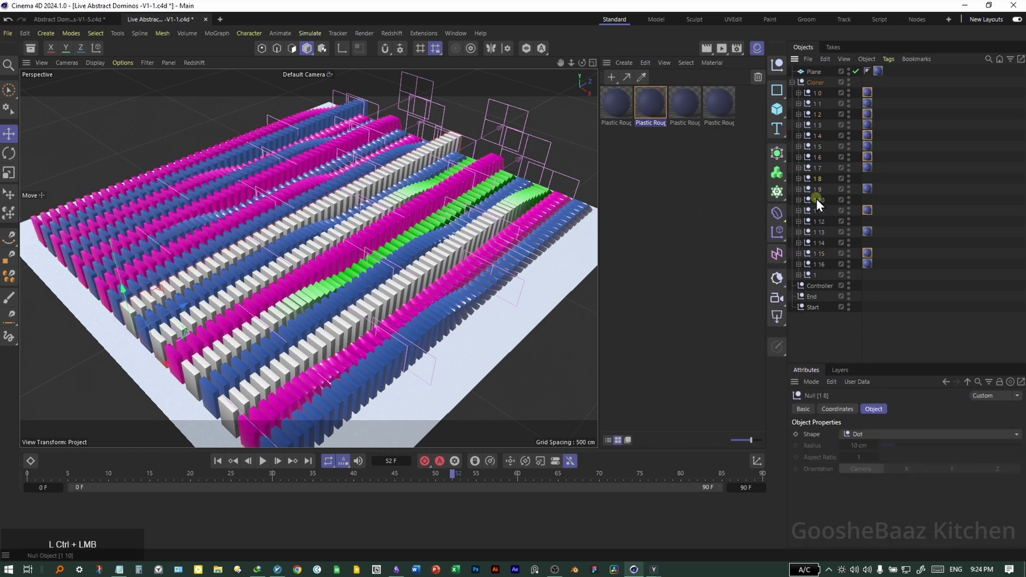
{"action": "right_click", "coordinate": [685, 105]}
{"action": "left_click", "coordinate": [722, 210]}
{"action": "left_click", "coordinate": [907, 210]}
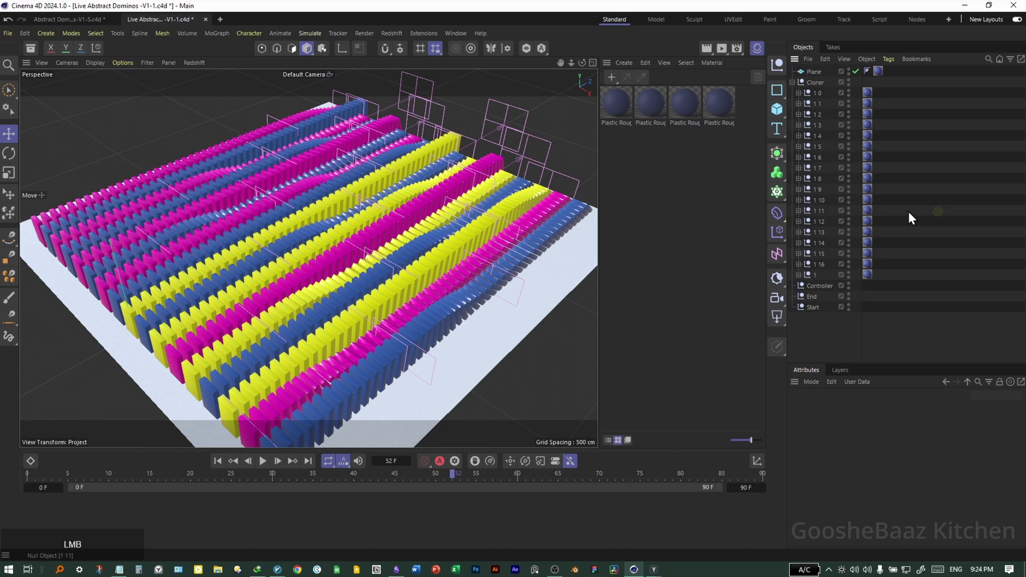
Step: Add a Redshift infinite light, and place a new null named Target near the middle of the domino field
{"action": "left_click", "coordinate": [777, 317]}
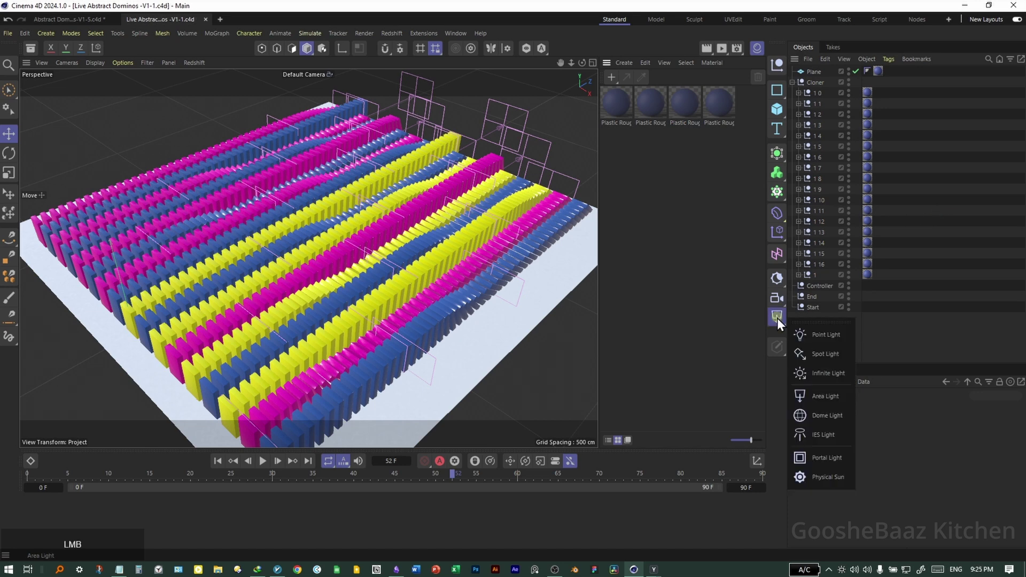
{"action": "left_click", "coordinate": [839, 372]}
{"action": "middle_click", "coordinate": [559, 286]}
{"action": "middle_click", "coordinate": [459, 246]}
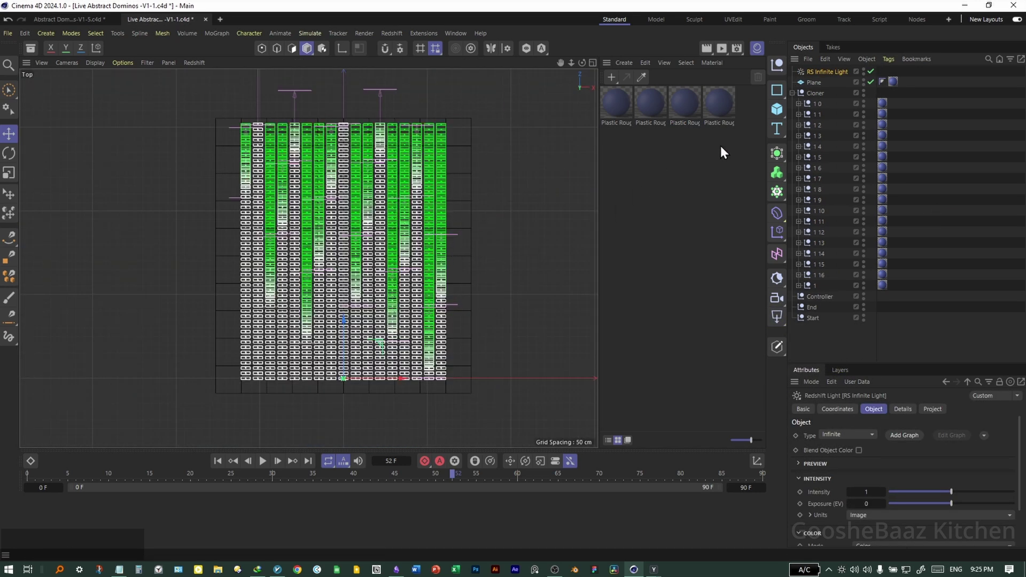
{"action": "left_click", "coordinate": [777, 64]}
{"action": "left_click", "coordinate": [357, 419]}
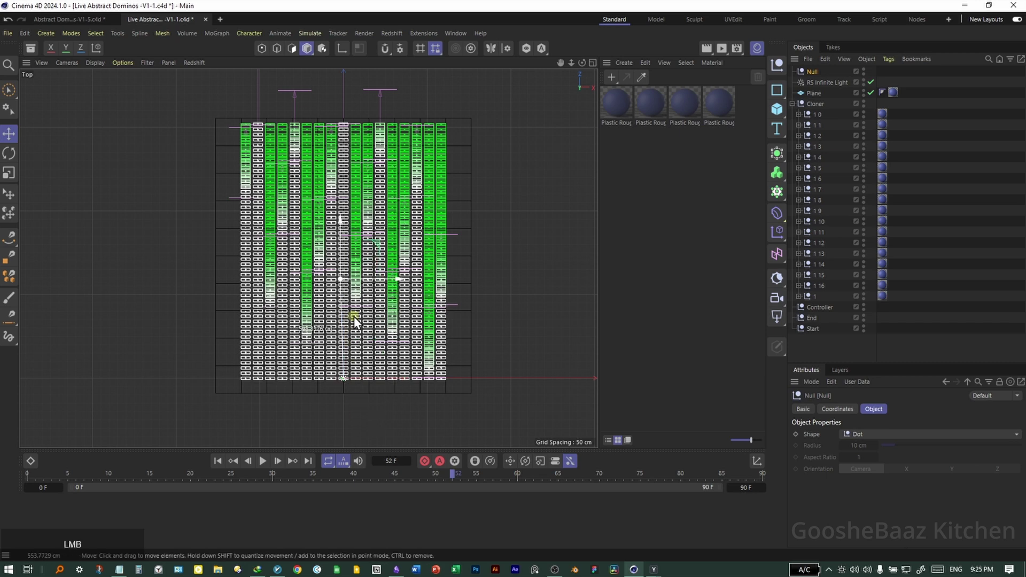
{"action": "middle_click", "coordinate": [383, 299]}
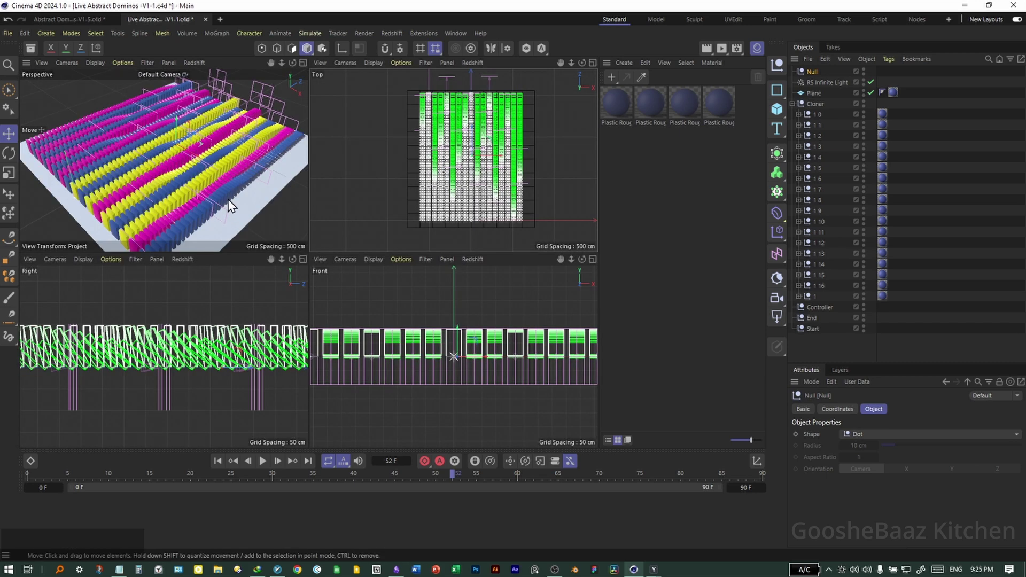
{"action": "middle_click", "coordinate": [227, 205]}
{"action": "double_click", "coordinate": [812, 72]}
{"action": "type", "text": "Target"}
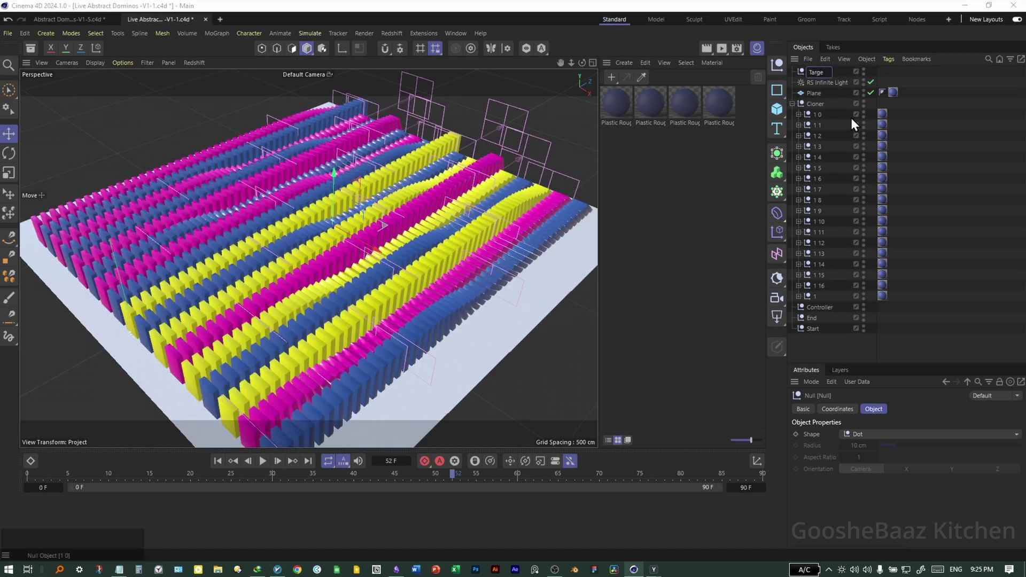
Step: Add a Target tag to the RS Infinite Light and set the Target null as its target object
{"action": "right_click", "coordinate": [830, 83]}
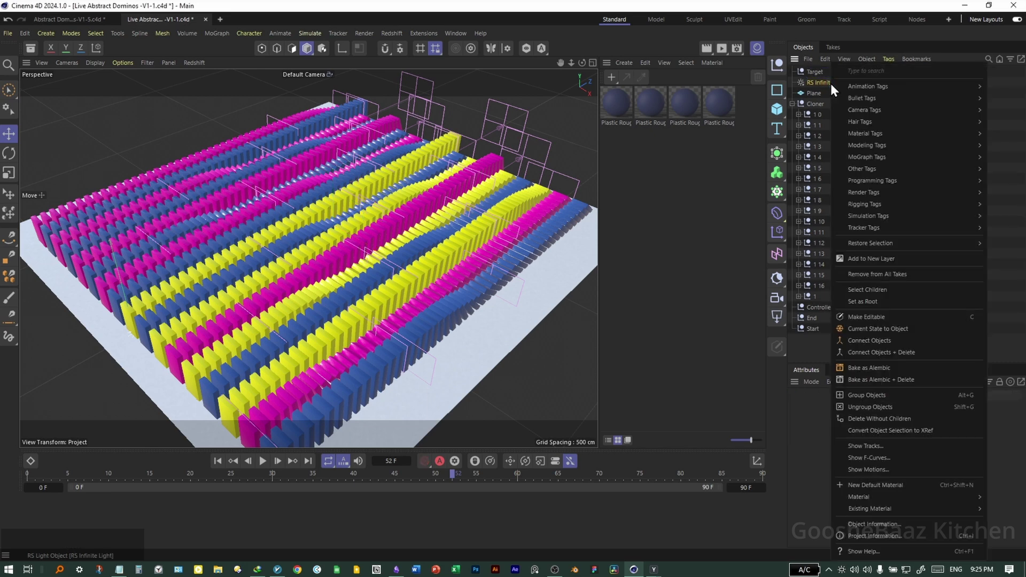
{"action": "type", "text": "tar"}
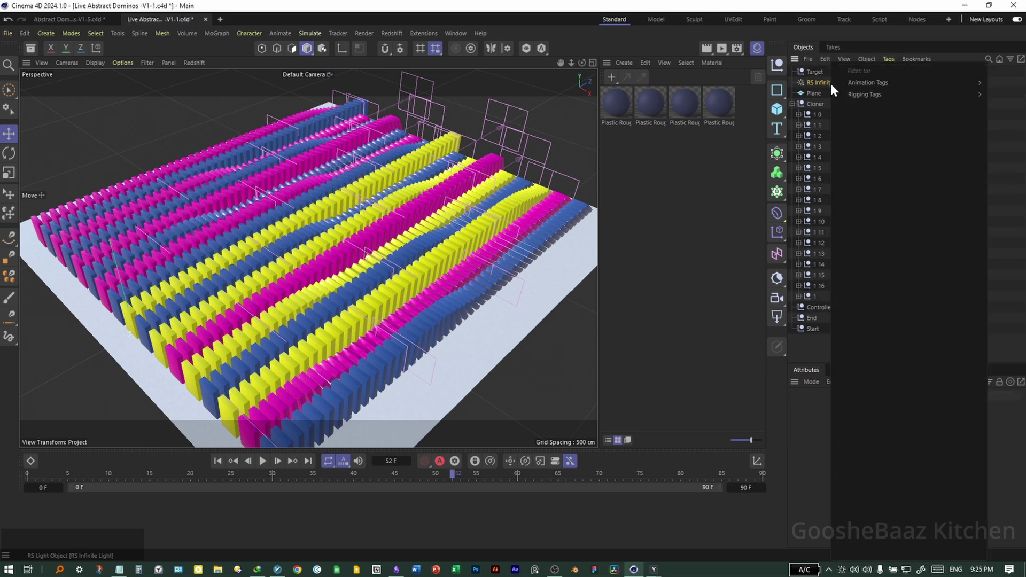
{"action": "key", "text": "Return"}
{"action": "left_click_drag", "start_coordinate": [811, 71], "coordinate": [860, 437]}
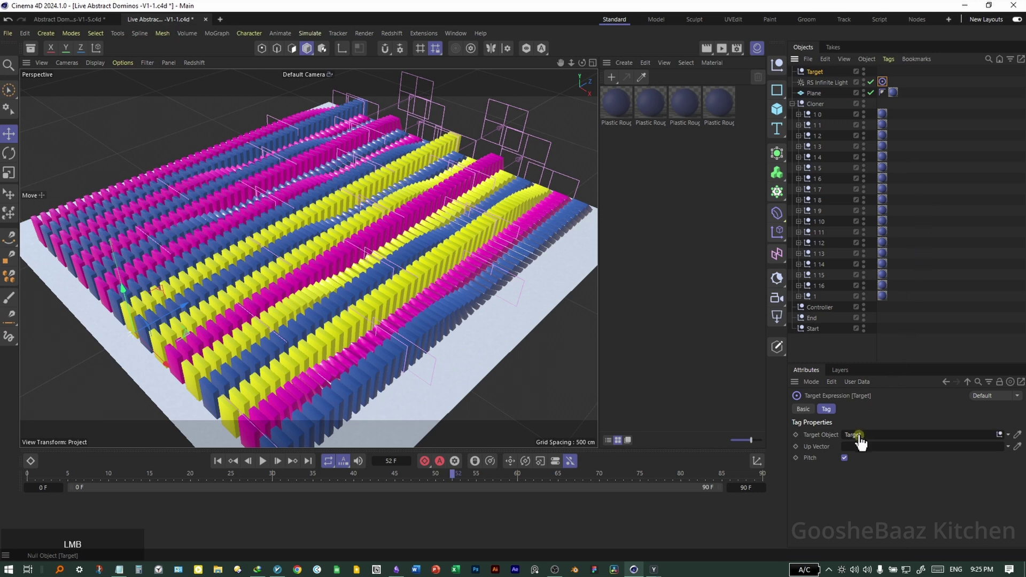
Step: Move the RS Infinite Light up and to the side of the dominoes in the front view
{"action": "left_click", "coordinate": [827, 82]}
{"action": "key", "text": "F4"}
{"action": "left_click_drag", "start_coordinate": [358, 339], "coordinate": [437, 237]}
{"action": "middle_click", "coordinate": [437, 236]}
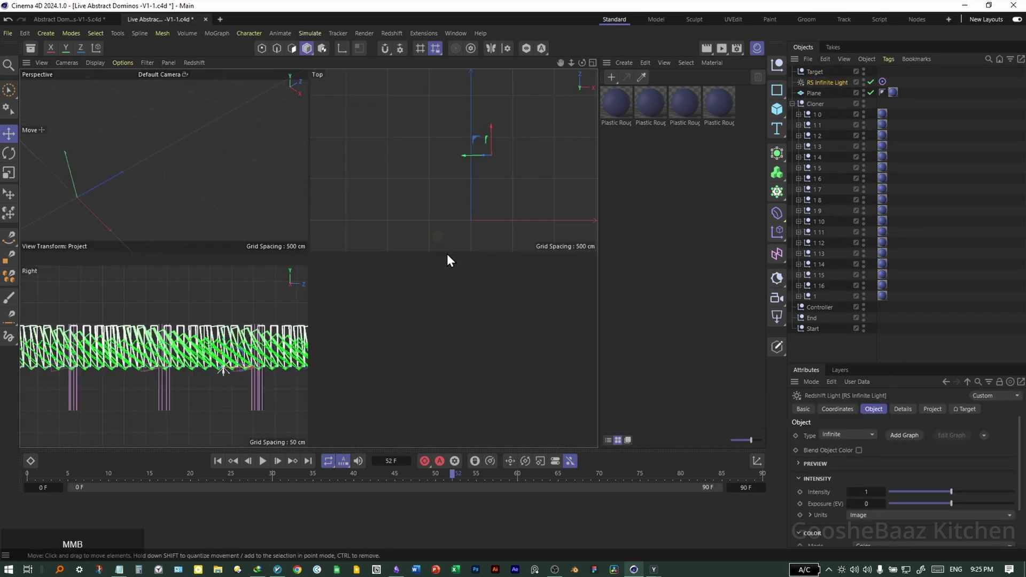
{"action": "middle_click", "coordinate": [288, 227]}
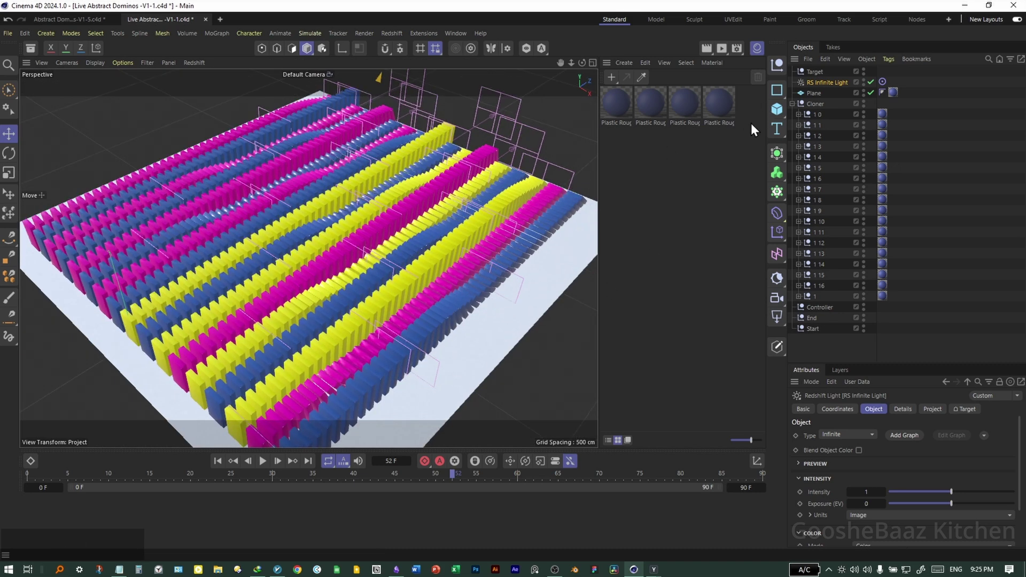
Step: Open the Redshift RenderView and start a live render of the scene
{"action": "left_click", "coordinate": [719, 50]}
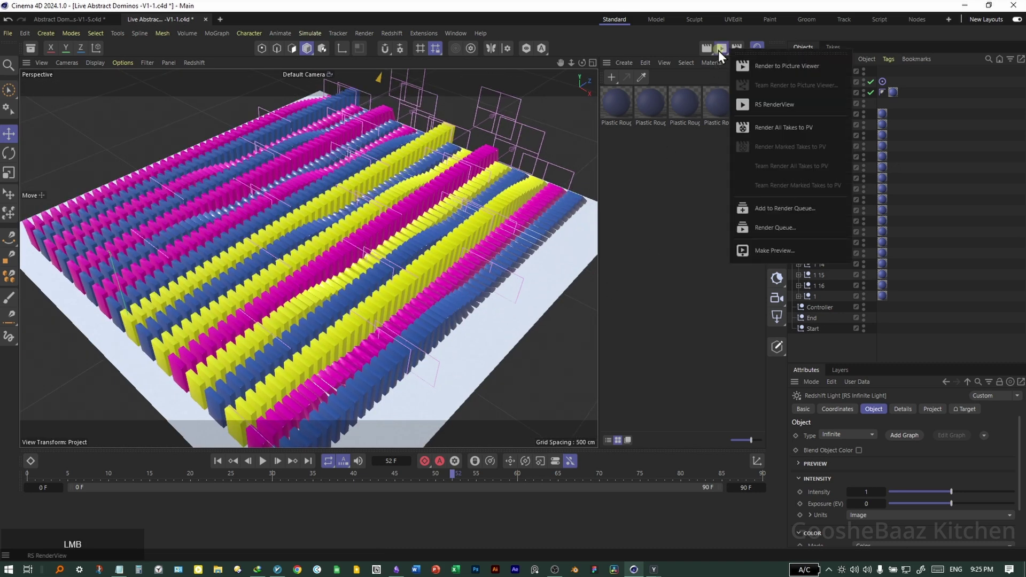
{"action": "left_click", "coordinate": [775, 105]}
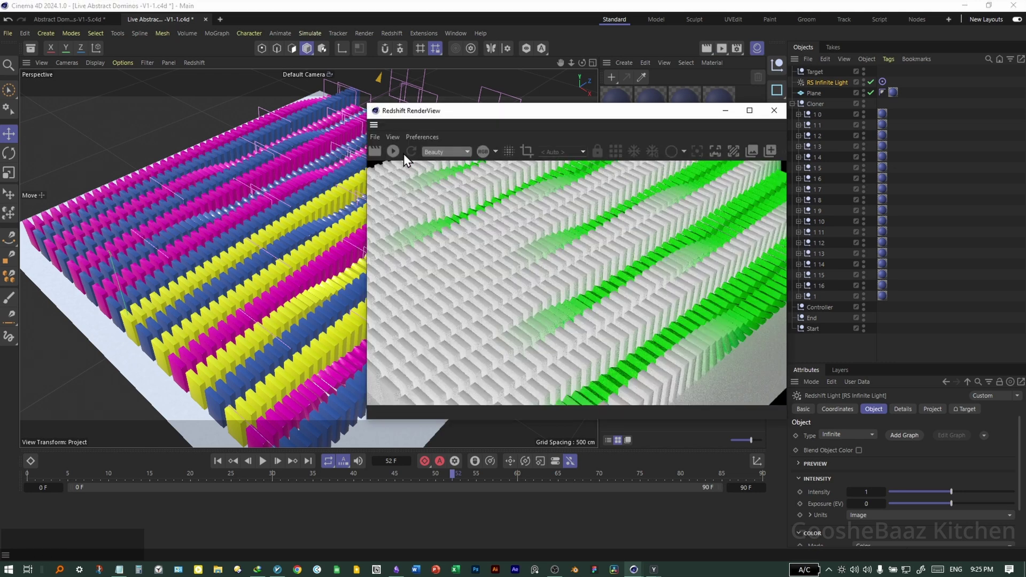
{"action": "left_click", "coordinate": [398, 153]}
{"action": "left_click_drag", "start_coordinate": [656, 113], "coordinate": [576, 131]}
Step: Save the project and set the RS Infinite Light's exposure to 3 EV
{"action": "left_click", "coordinate": [841, 84]}
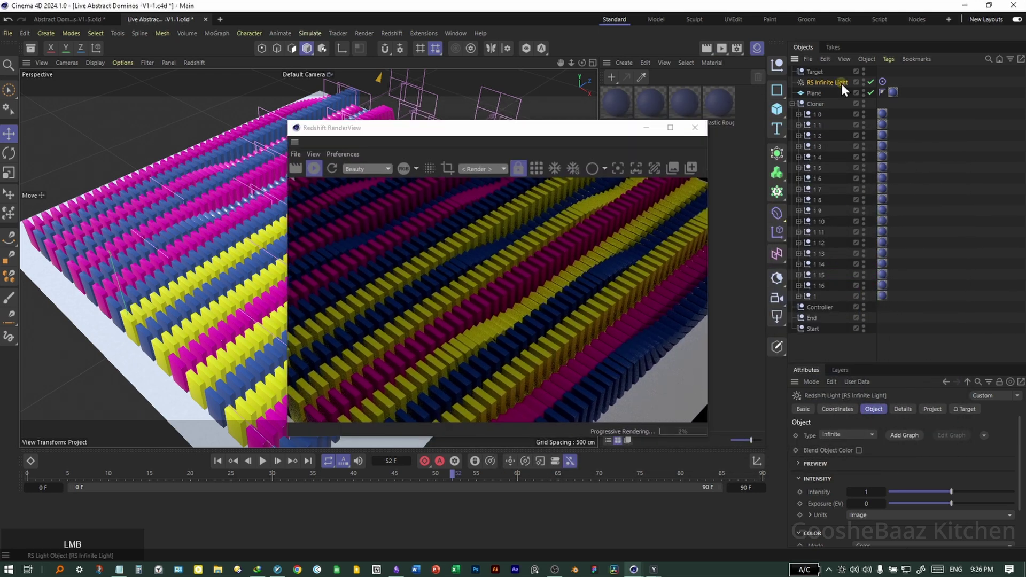
{"action": "key", "text": "ctrl+s"}
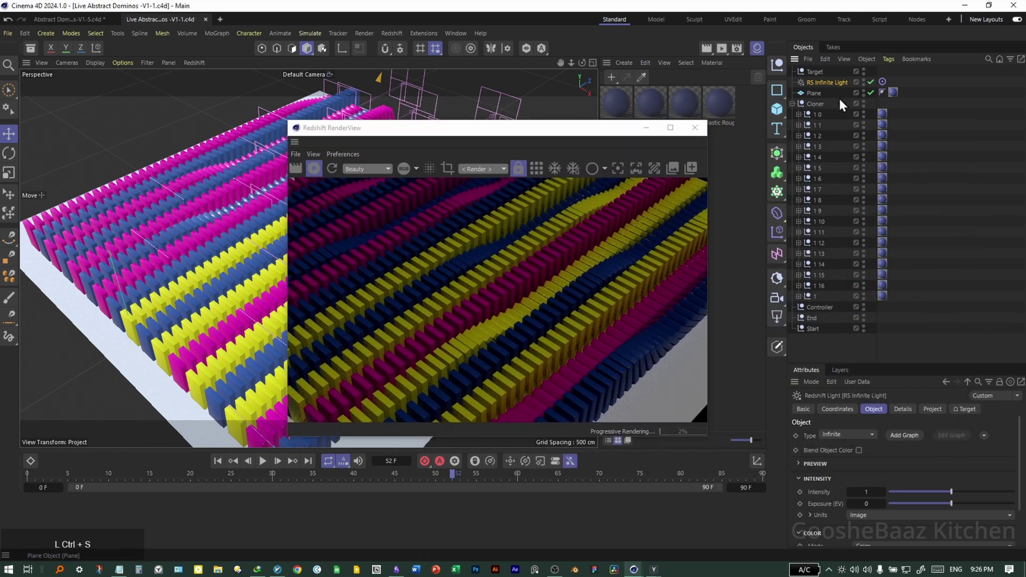
{"action": "left_click", "coordinate": [866, 505]}
{"action": "type", "text": "3"}
{"action": "key", "text": "Return"}
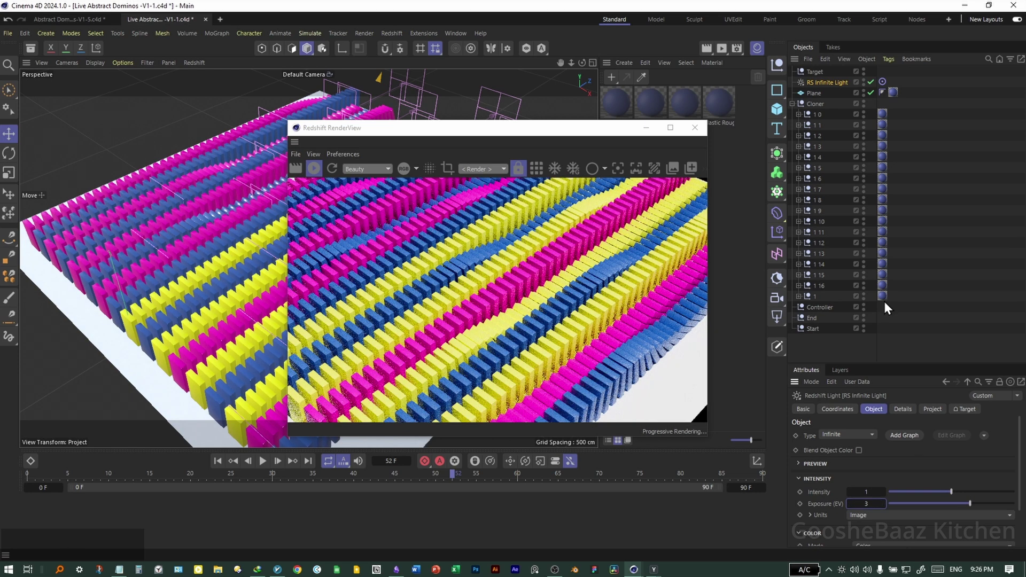
Step: Exclude the floor plane from the RS Infinite Light's illumination and move the render window out of the way
{"action": "left_click", "coordinate": [932, 410]}
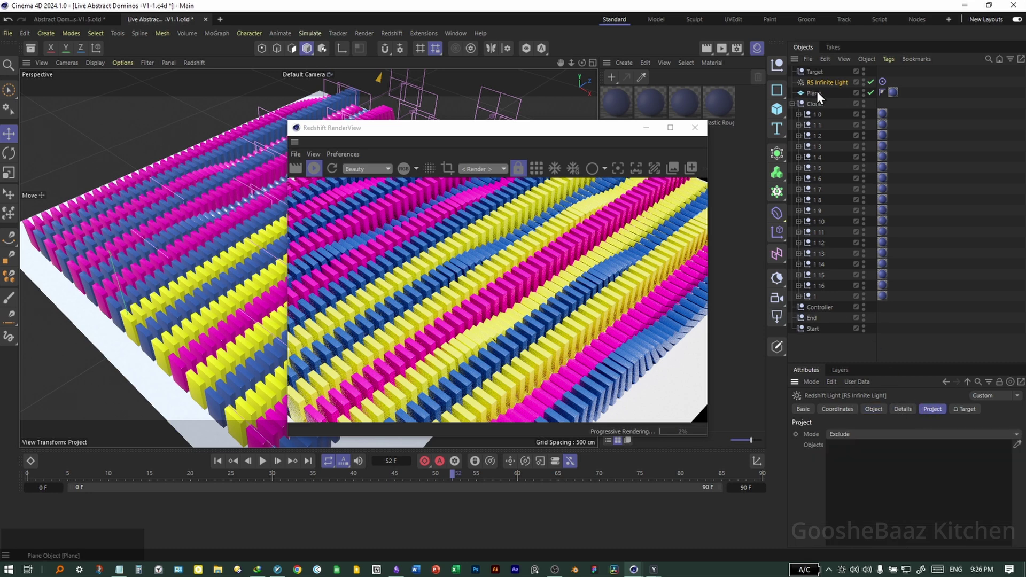
{"action": "left_click_drag", "start_coordinate": [814, 94], "coordinate": [873, 469]}
{"action": "left_click_drag", "start_coordinate": [611, 132], "coordinate": [721, 366]}
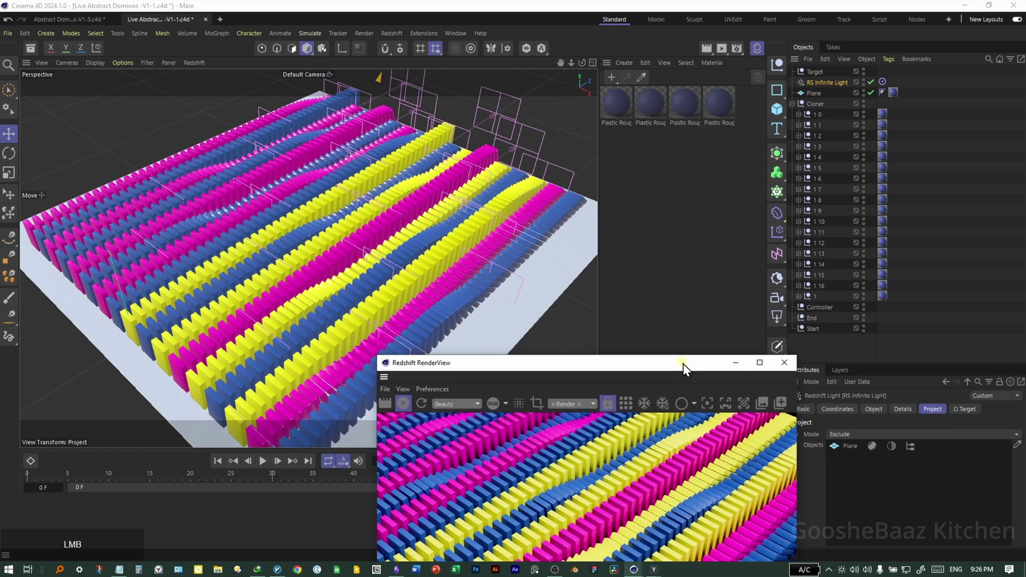
Step: Add a standard RS Camera, look through it, and set its focal length to 120 mm
{"action": "left_click", "coordinate": [779, 297]}
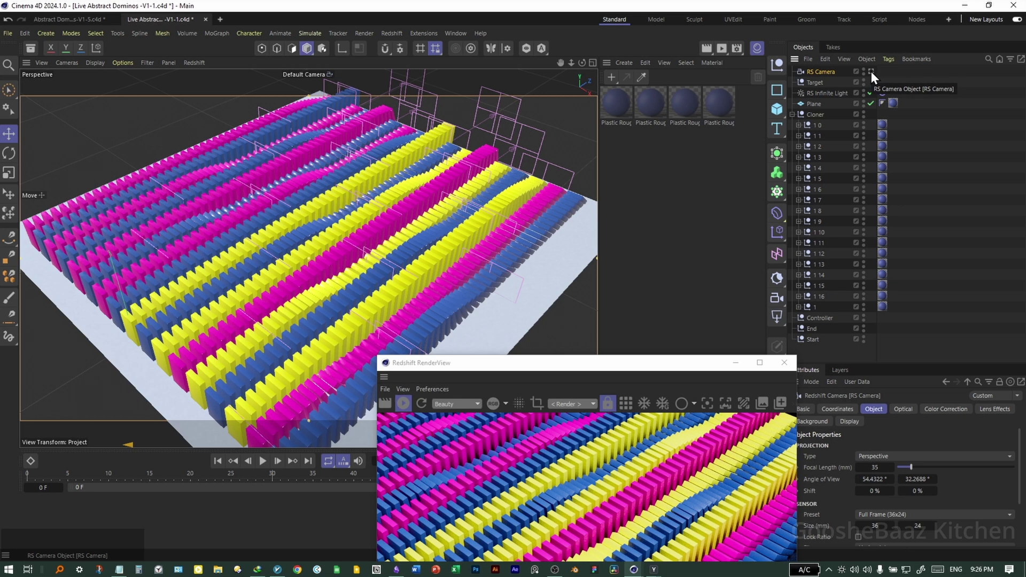
{"action": "left_click", "coordinate": [870, 71]}
{"action": "left_click", "coordinate": [873, 467]}
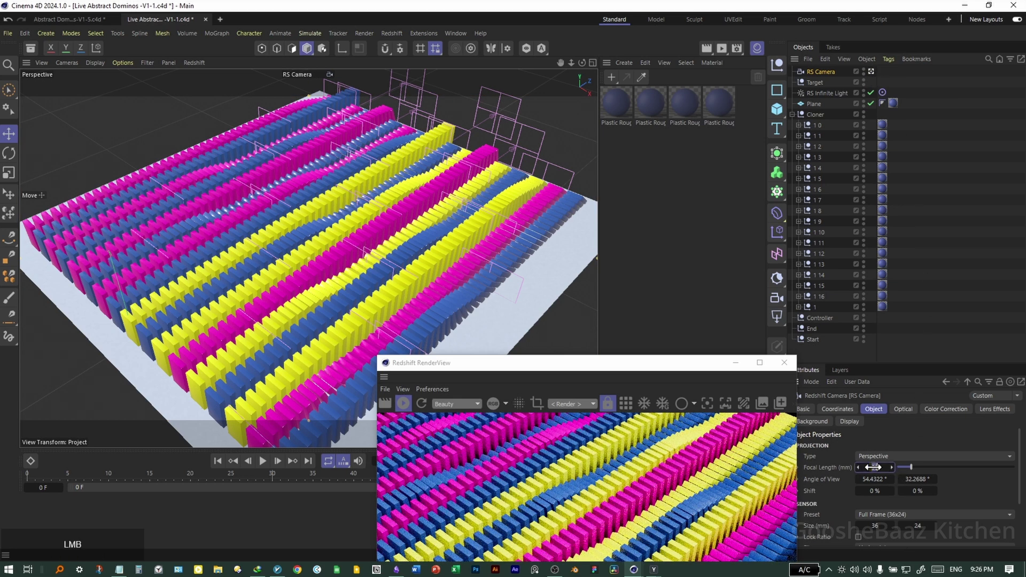
{"action": "type", "text": "120"}
{"action": "key", "text": "Return"}
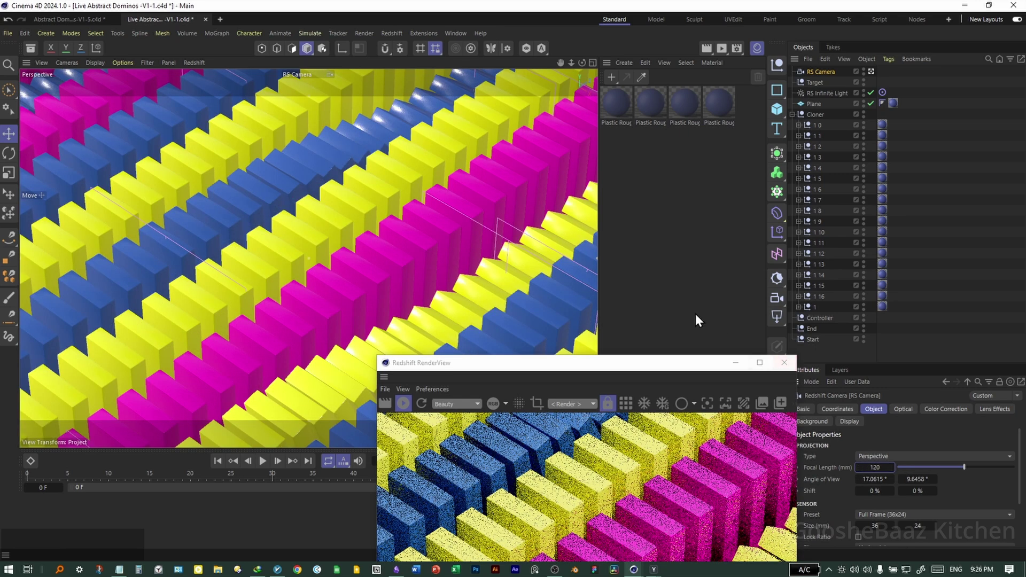
{"action": "left_click_drag", "start_coordinate": [587, 362], "coordinate": [736, 124]}
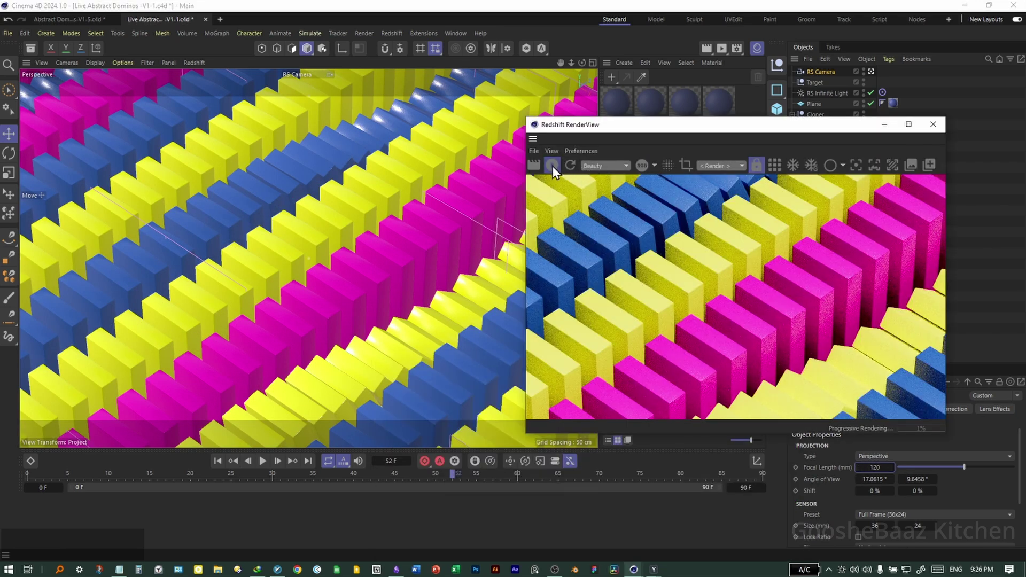
Step: Stop the live render, close the render window and reframe the RS Camera view to take in more domino rows
{"action": "left_click", "coordinate": [552, 166]}
{"action": "left_click_drag", "start_coordinate": [733, 127], "coordinate": [764, 169]}
{"action": "left_click", "coordinate": [873, 162]}
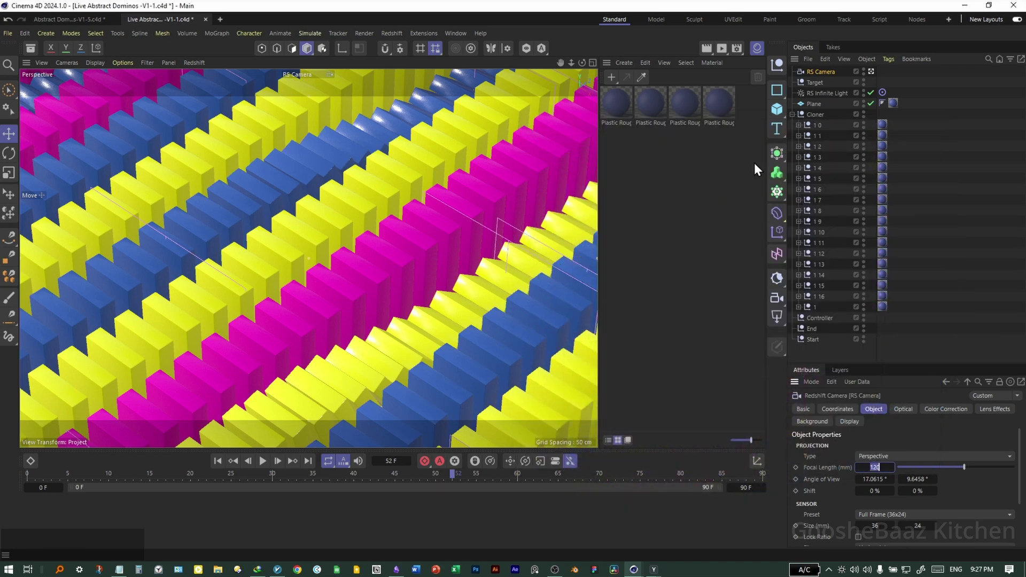
{"action": "left_click_drag", "start_coordinate": [393, 268], "coordinate": [366, 280]}
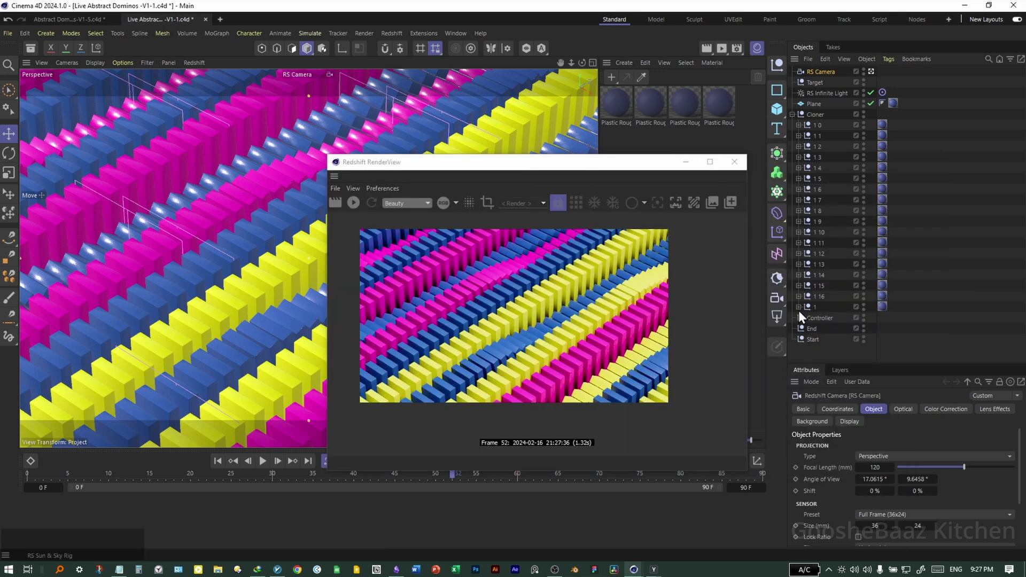
Step: Add an RS Dome Light to the scene and search the asset library for "hdri"
{"action": "left_click_drag", "start_coordinate": [781, 322], "coordinate": [796, 332]}
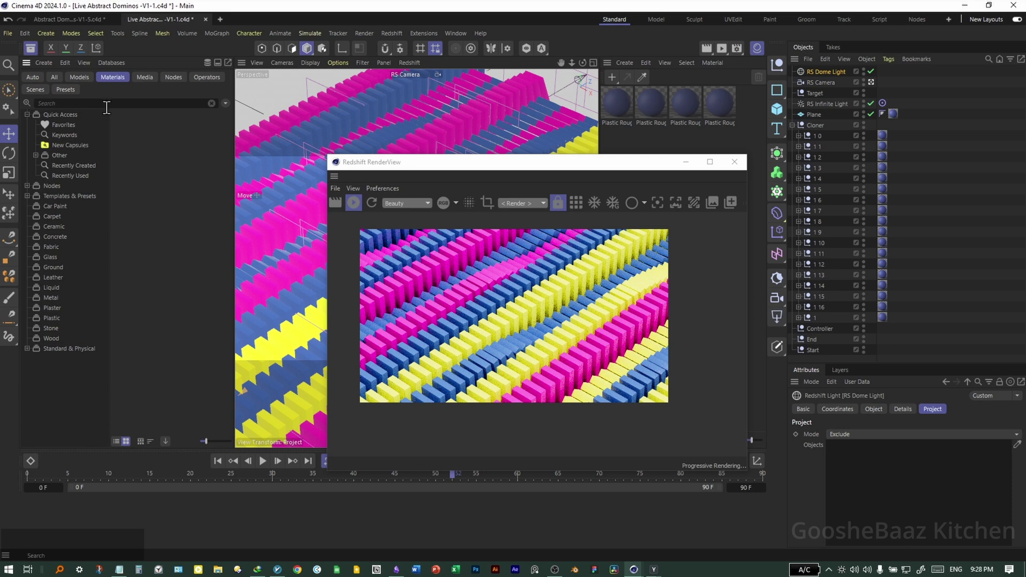
{"action": "left_click", "coordinate": [105, 106]}
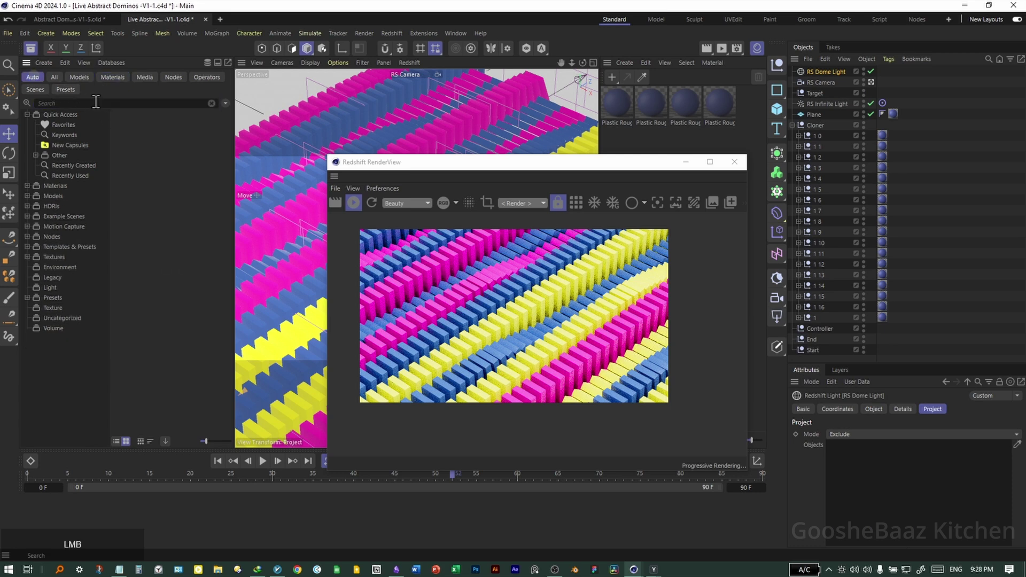
{"action": "type", "text": "dri"}
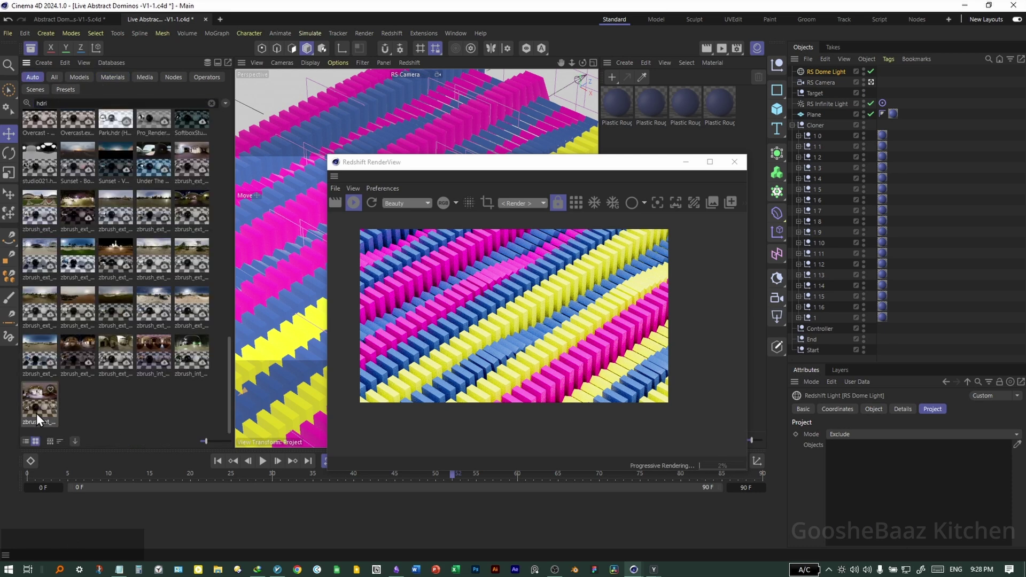
Step: Assign the zbrush_int_kaily_studio_acescg.exr HDRI as the RS Dome Light's texture and close the render window
{"action": "left_click", "coordinate": [36, 412]}
{"action": "left_click", "coordinate": [832, 72]}
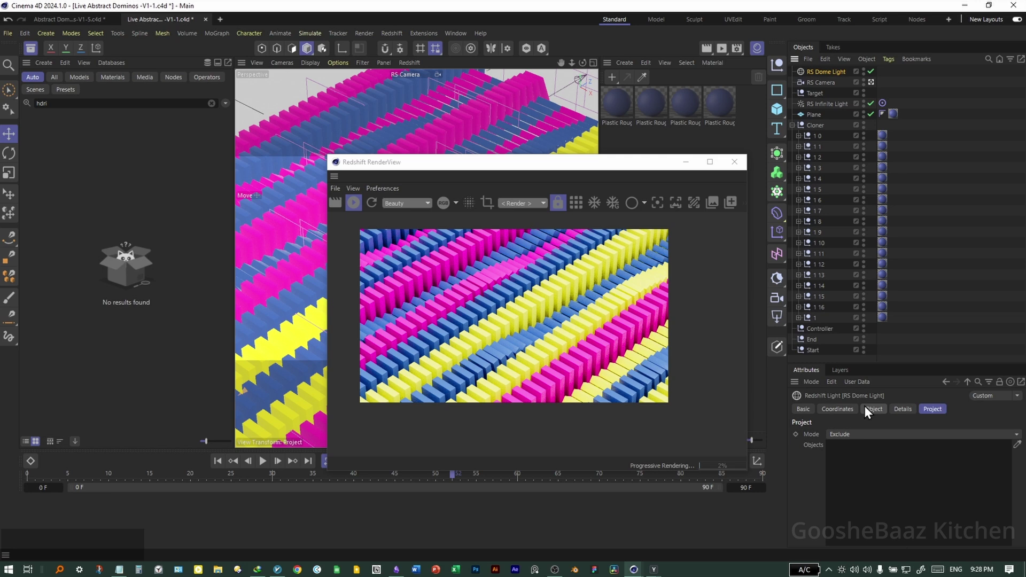
{"action": "left_click", "coordinate": [834, 71]}
{"action": "left_click", "coordinate": [873, 304]}
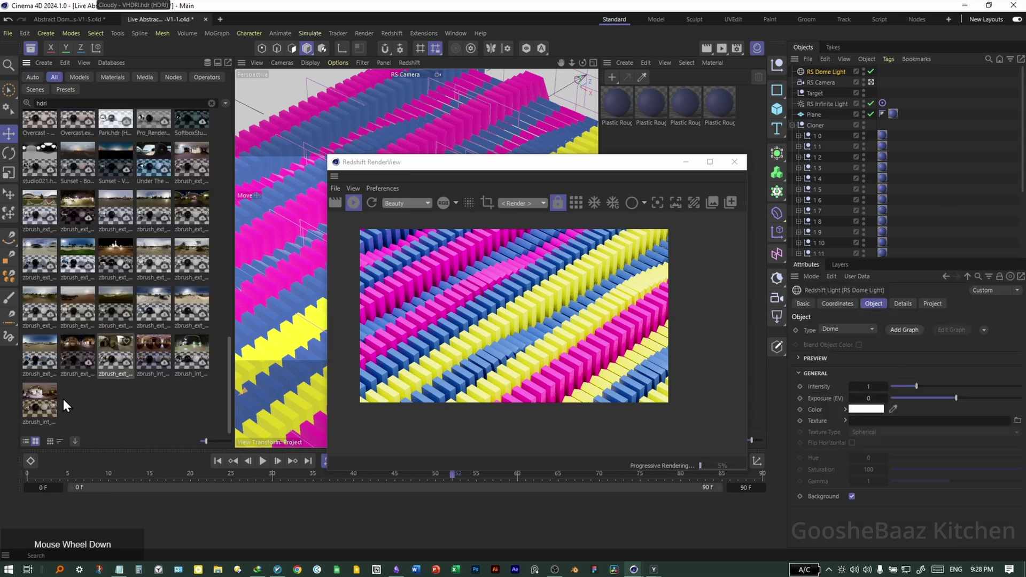
{"action": "left_click_drag", "start_coordinate": [56, 402], "coordinate": [880, 425]}
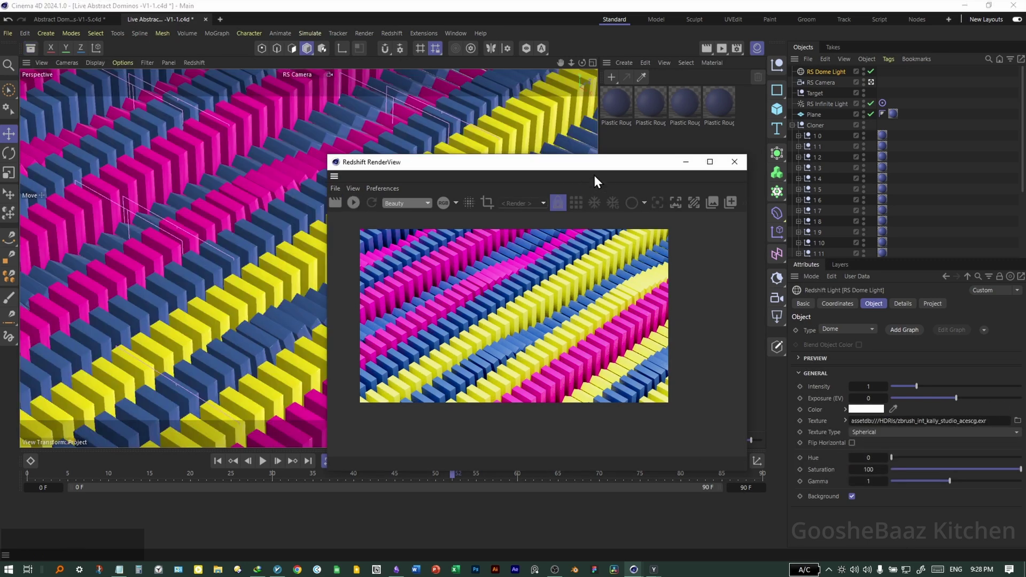
{"action": "left_click_drag", "start_coordinate": [609, 161], "coordinate": [622, 179]}
{"action": "left_click", "coordinate": [745, 179]}
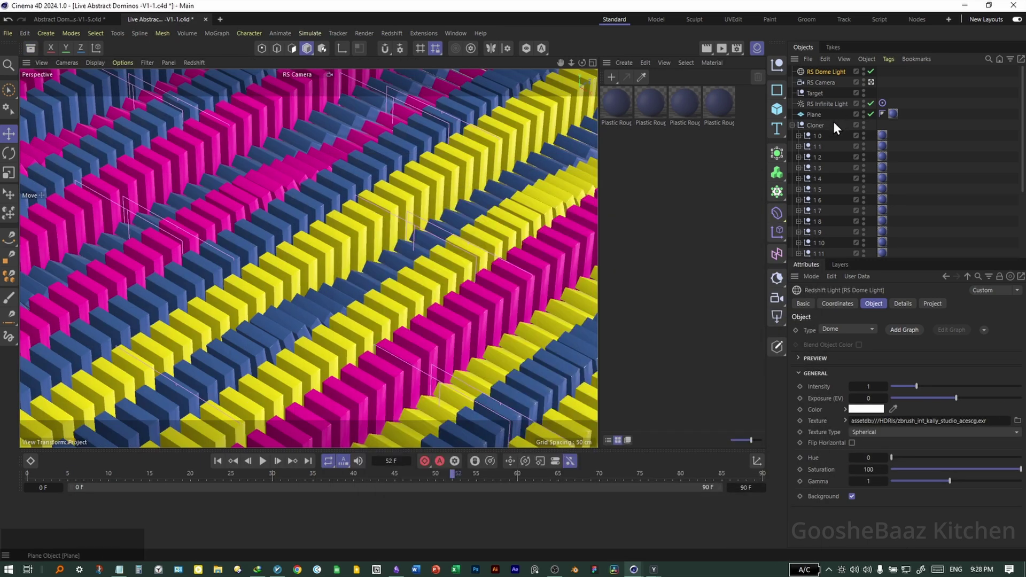
Step: Collapse the Cloner hierarchy and toggle the Controller null's Switch repeatedly to re-randomize the domino rows, leaving it off
{"action": "left_click", "coordinate": [792, 125]}
{"action": "left_click", "coordinate": [823, 137]}
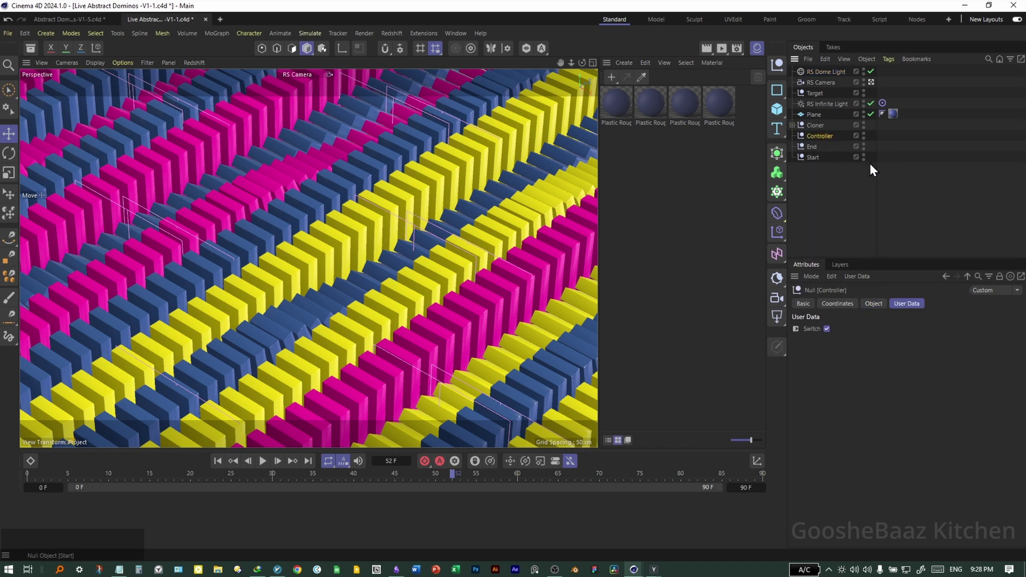
{"action": "left_click", "coordinate": [852, 305]}
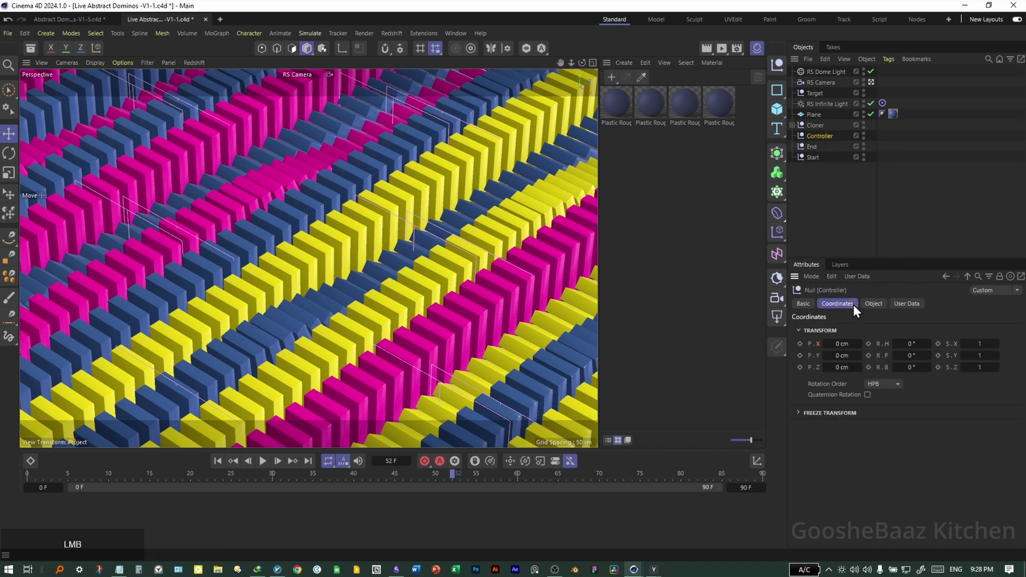
{"action": "left_click", "coordinate": [868, 305]}
{"action": "left_click", "coordinate": [907, 304]}
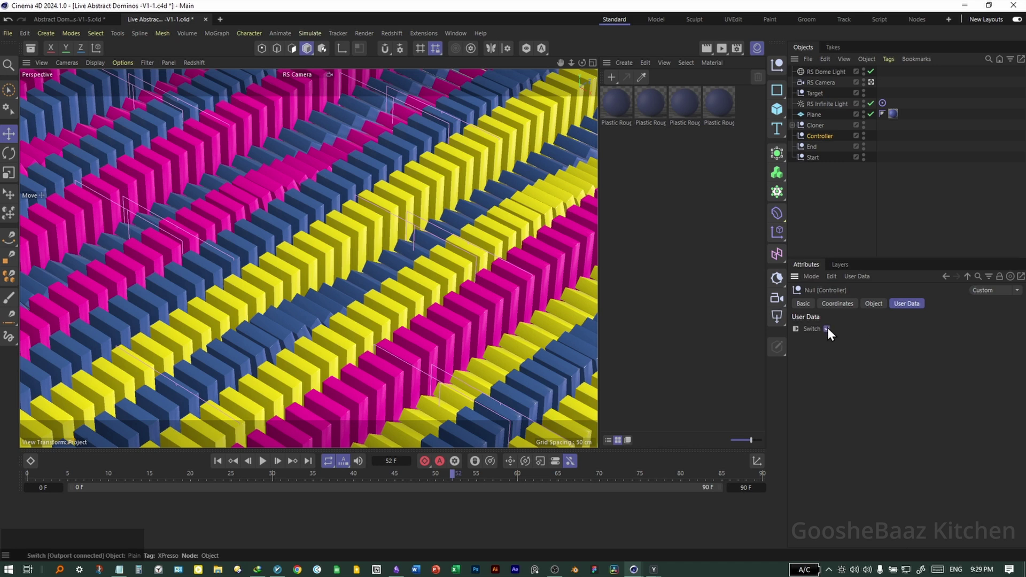
{"action": "left_click", "coordinate": [827, 328]}
{"action": "left_click", "coordinate": [827, 328]}
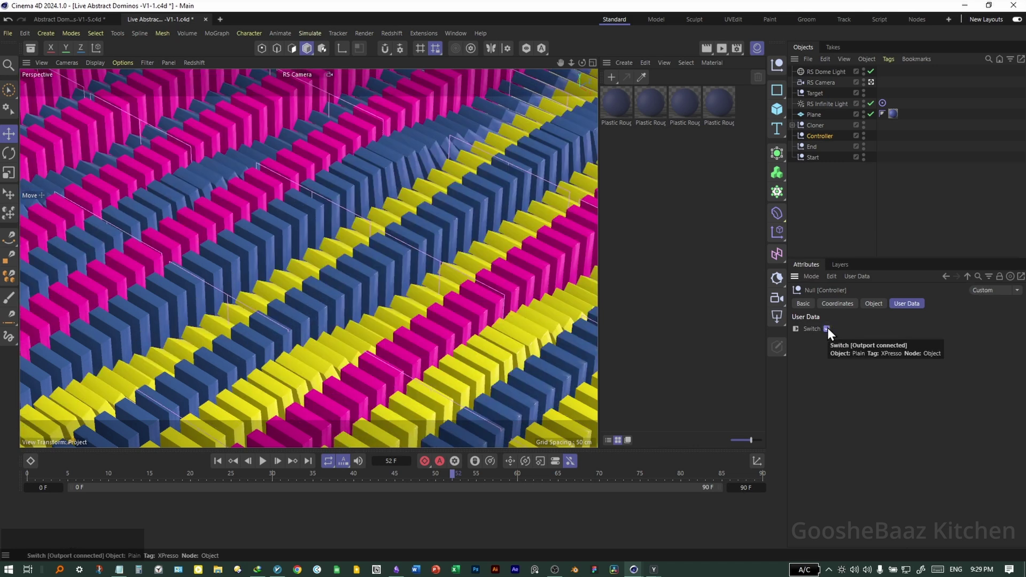
{"action": "left_click", "coordinate": [827, 328]}
{"action": "left_click", "coordinate": [827, 328]}
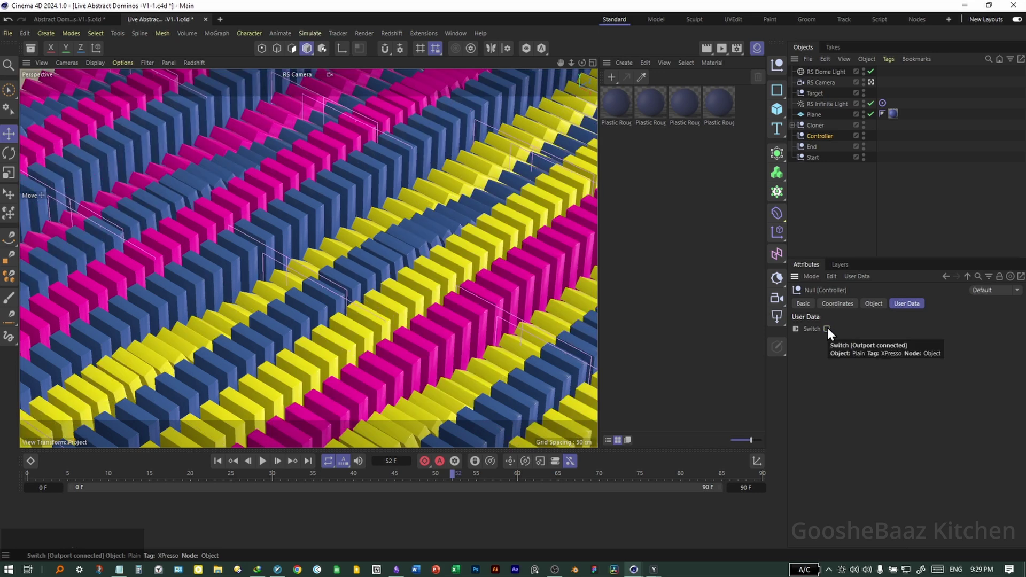
Step: Bring back the Redshift RenderView and start a live render of the new domino arrangement
{"action": "key", "text": "alt+Tab"}
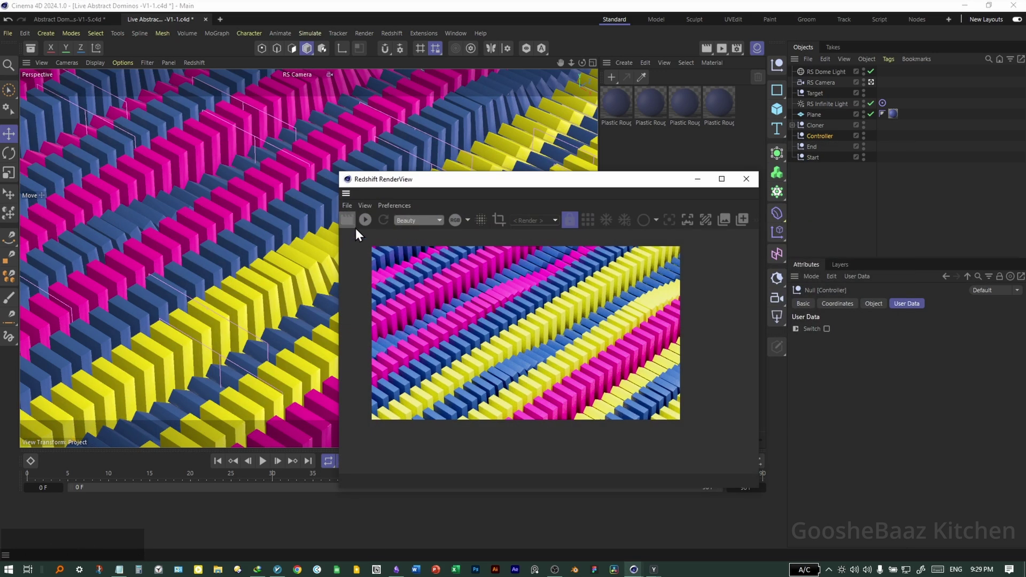
{"action": "left_click", "coordinate": [372, 219]}
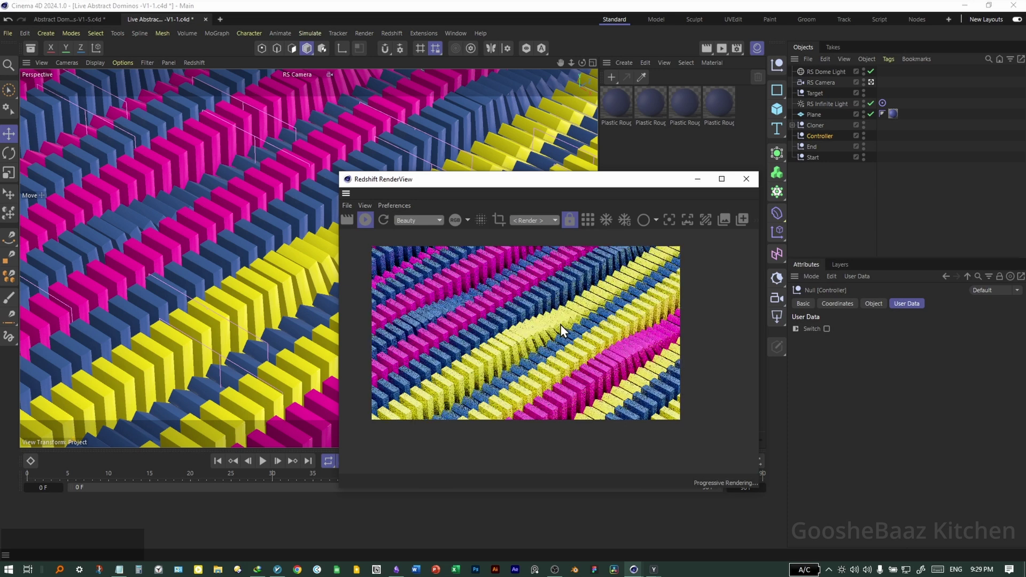